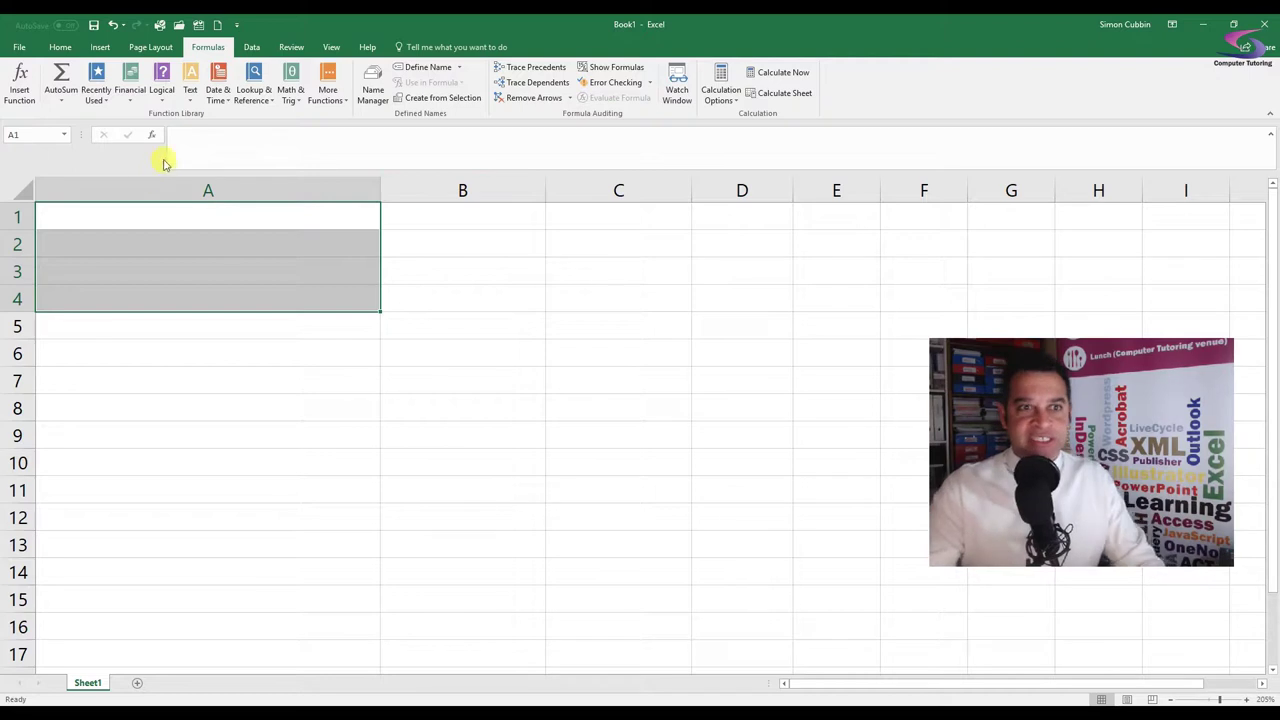
click(219, 218)
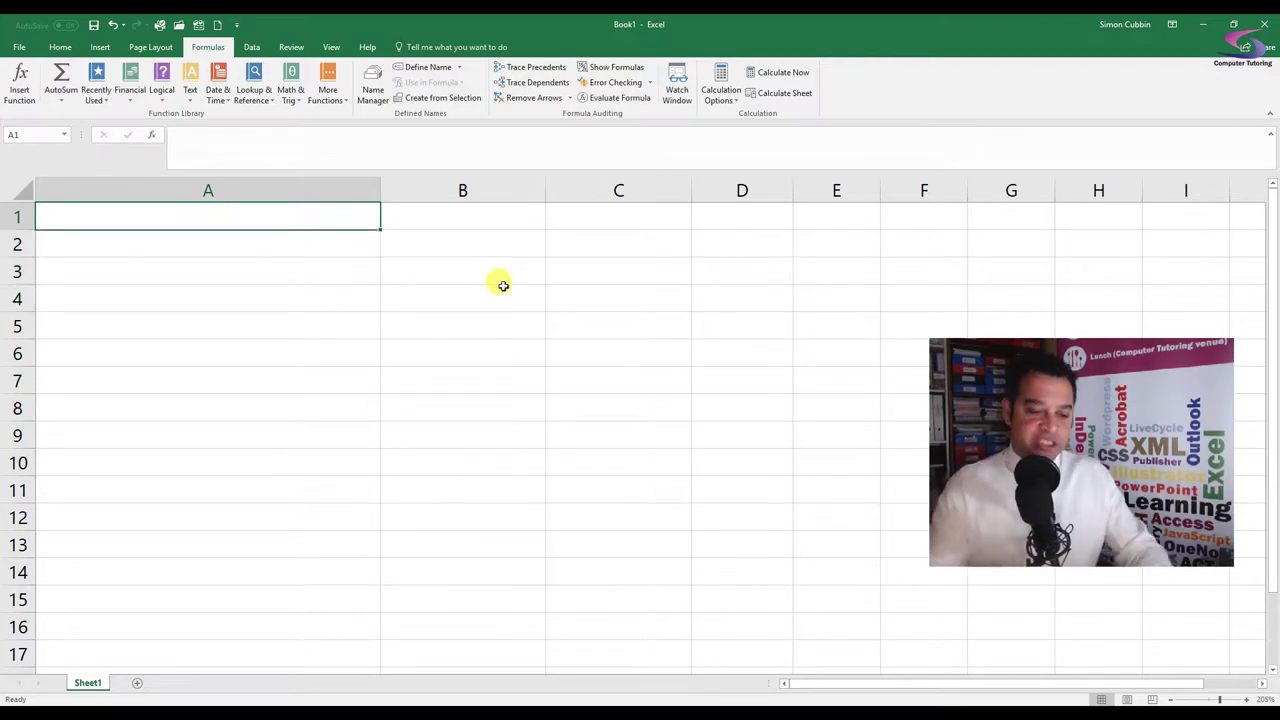
text(Address)
key(Return)
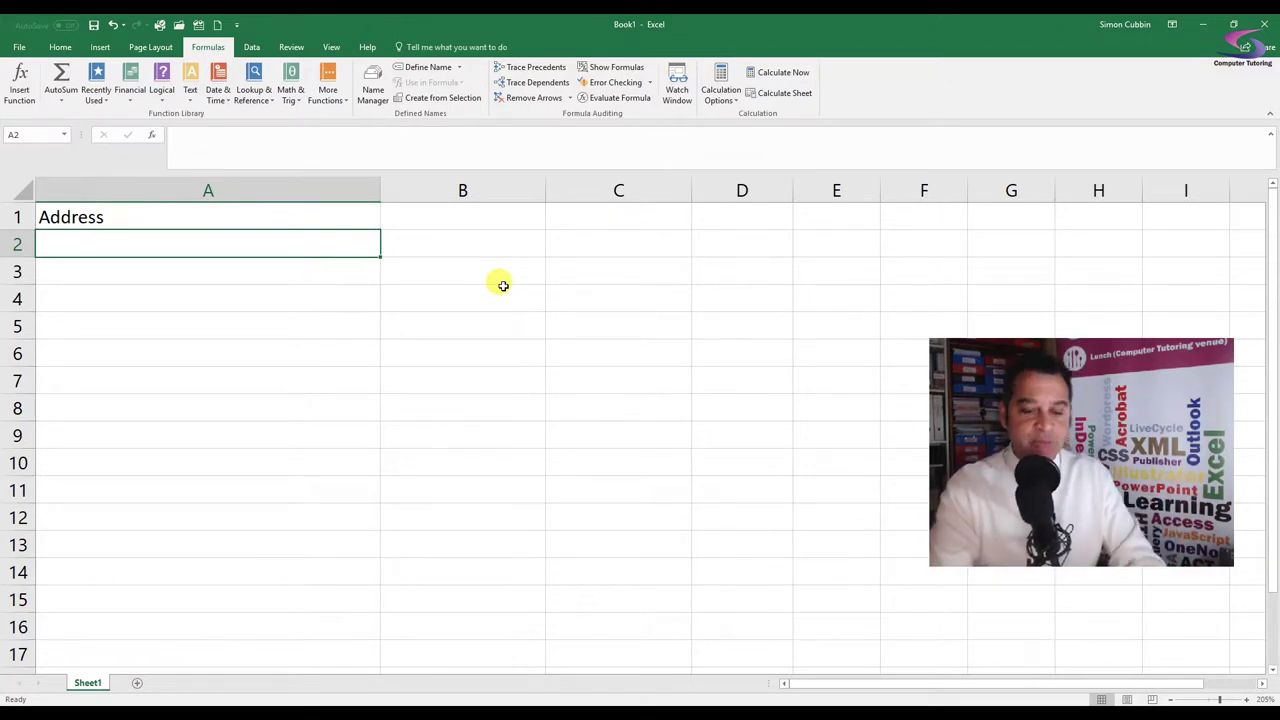
text(72)
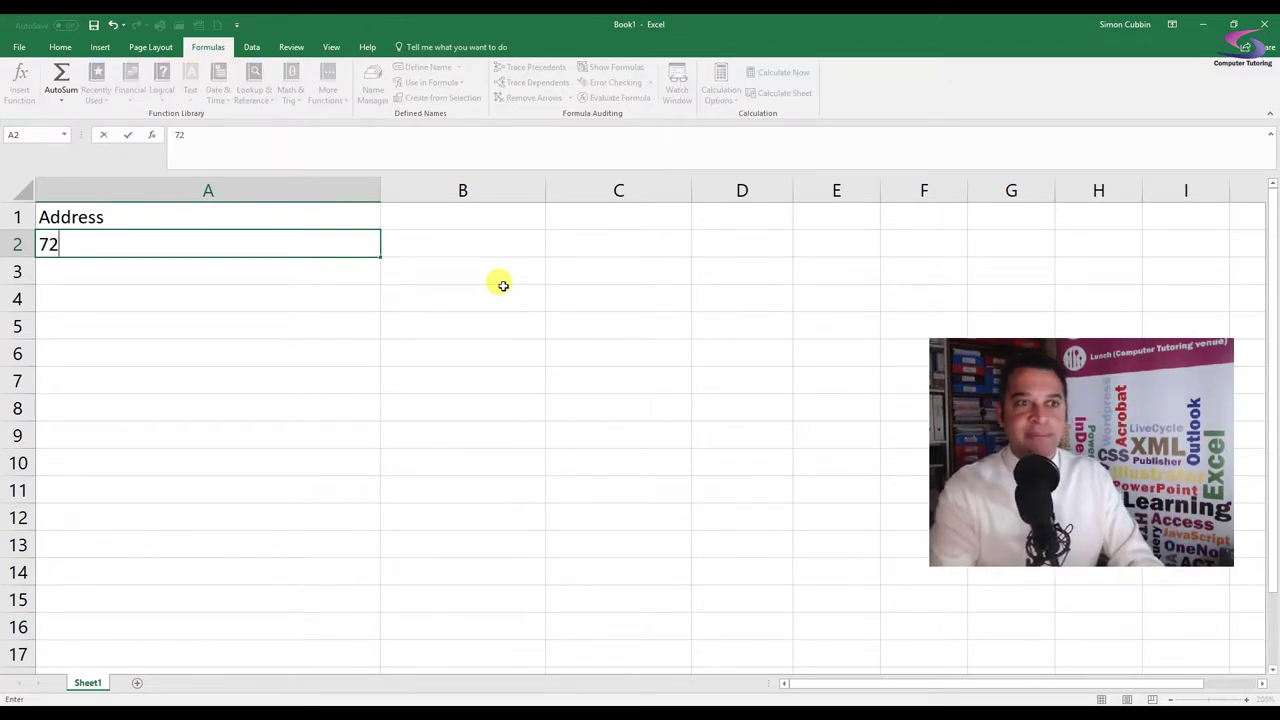
text( Bridge )
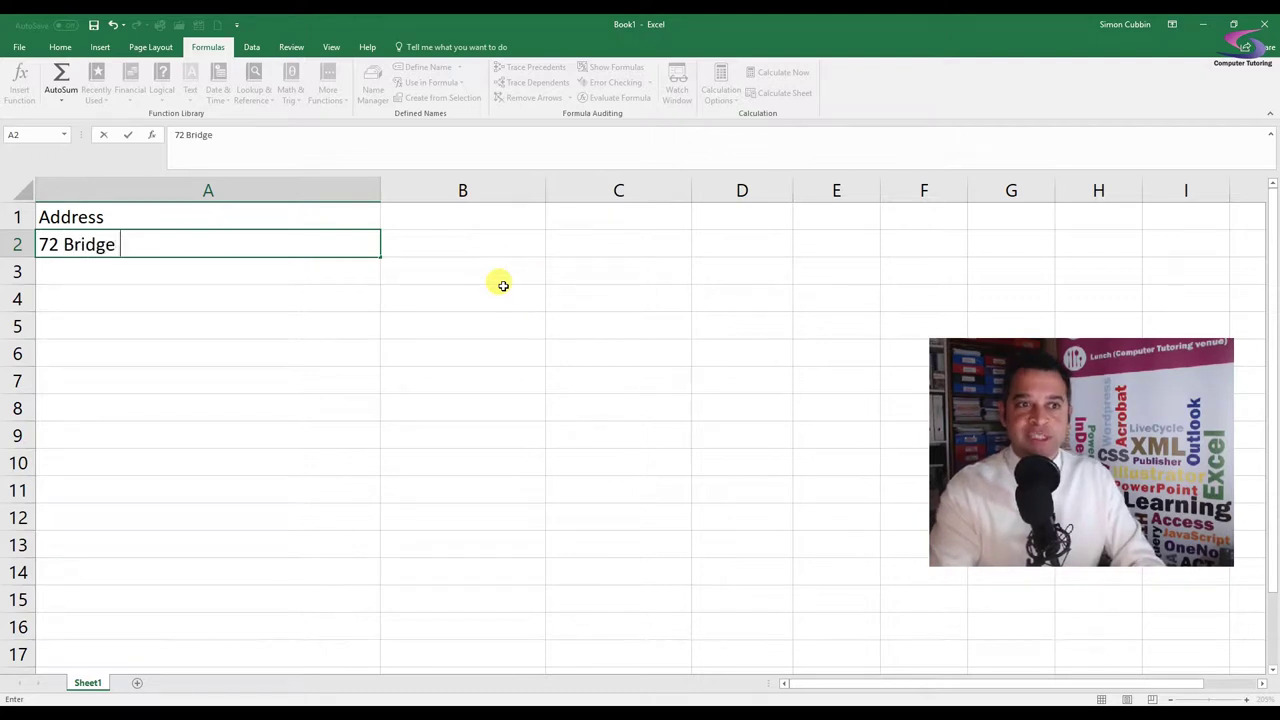
text(Road,Lond)
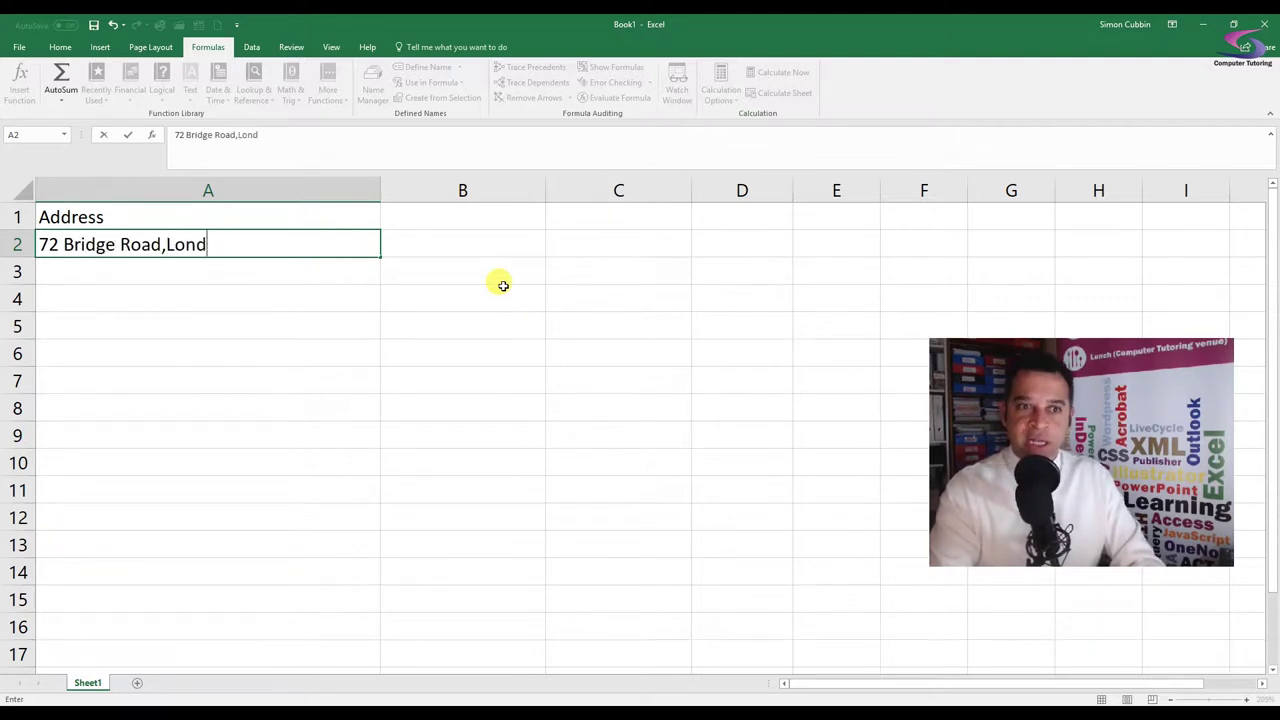
text(on,W)
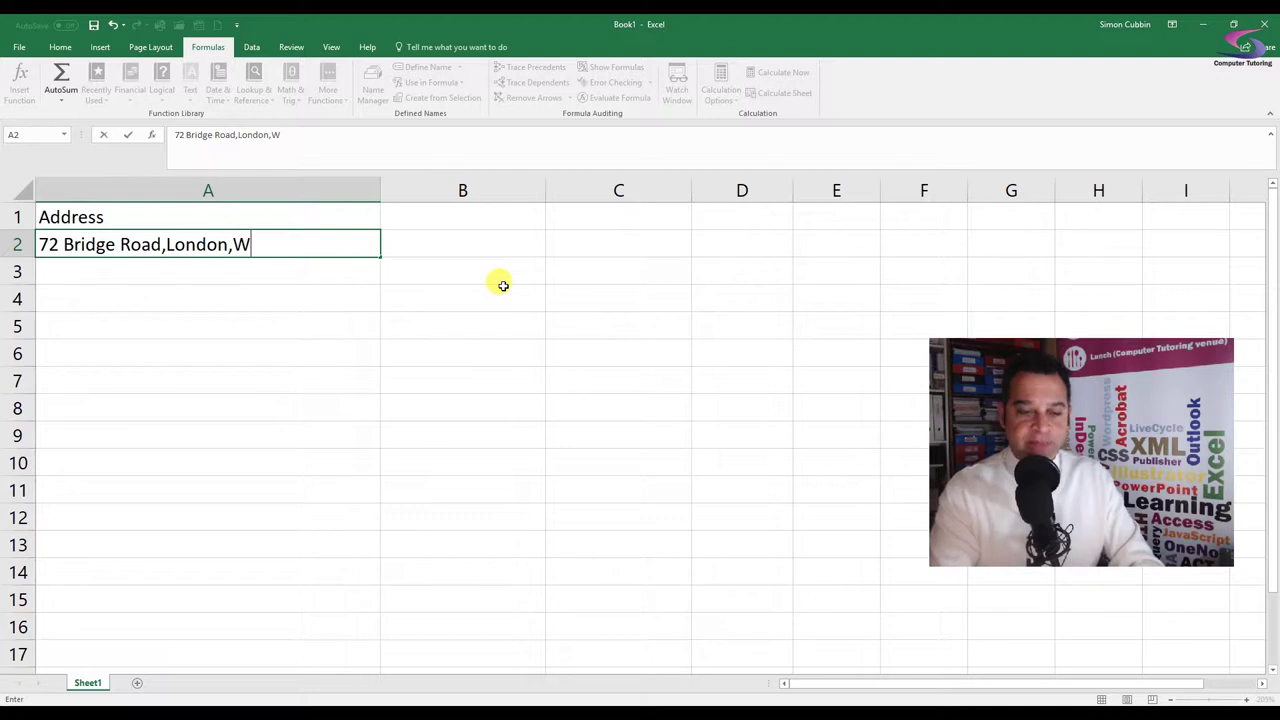
text(6 7JJ)
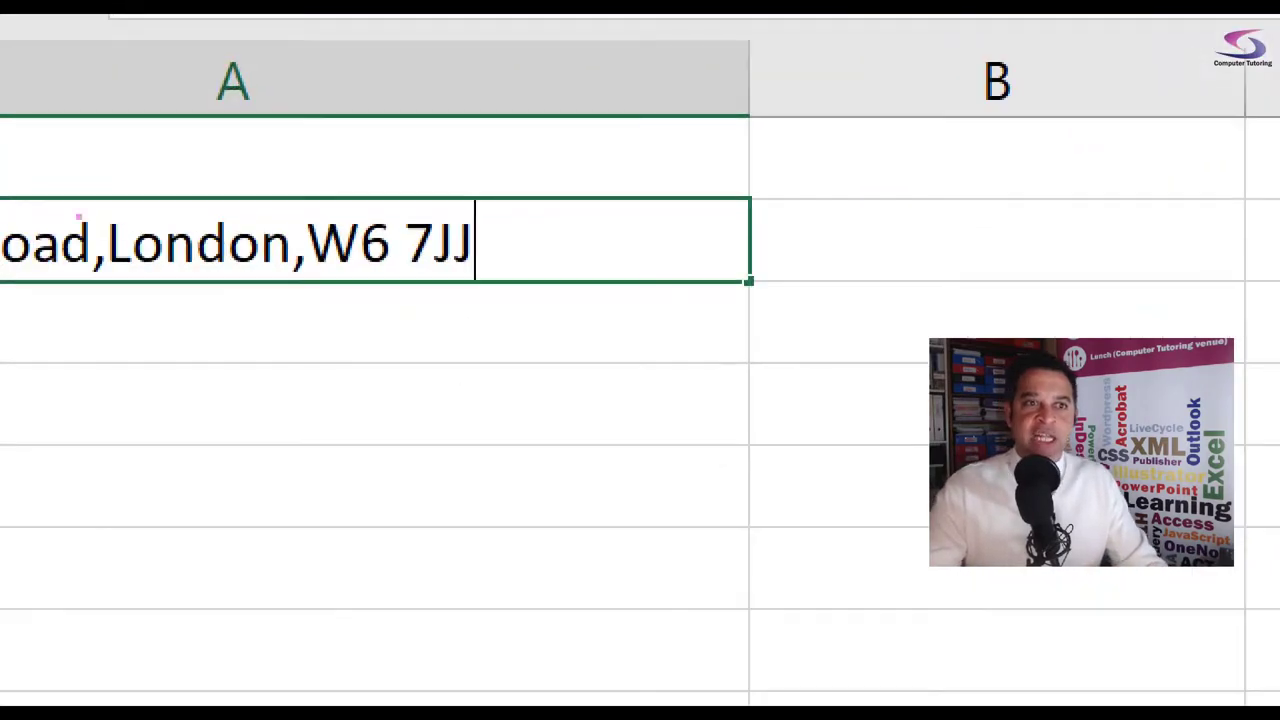
drag(94, 190, 316, 290)
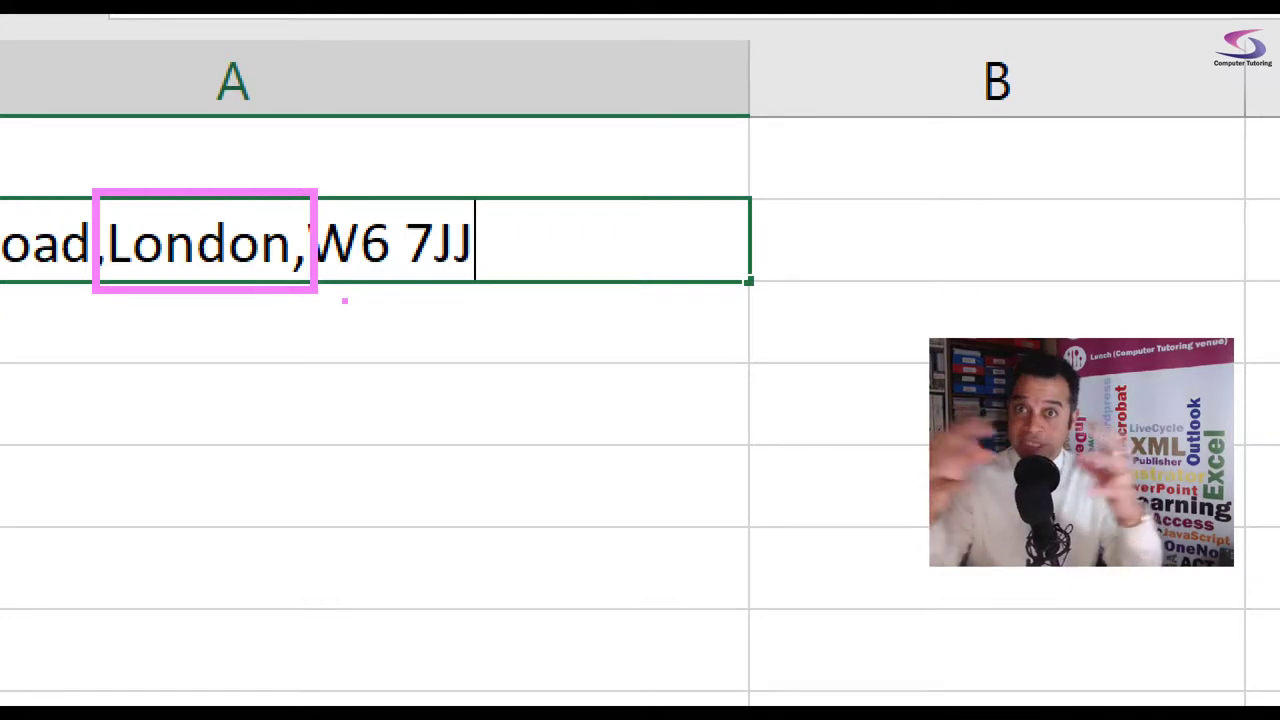
key(Escape)
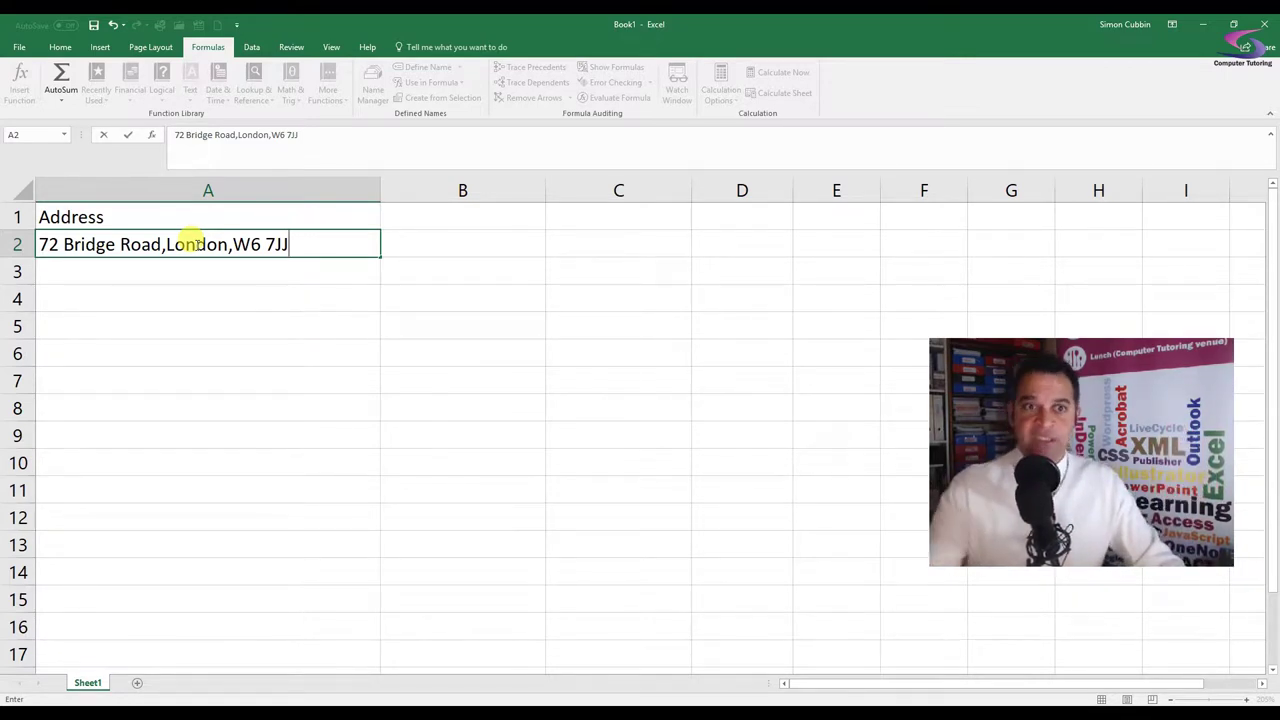
Step: Type the headings MID, Find Beginning, Find End and Substitute into B1 through E1
click(470, 212)
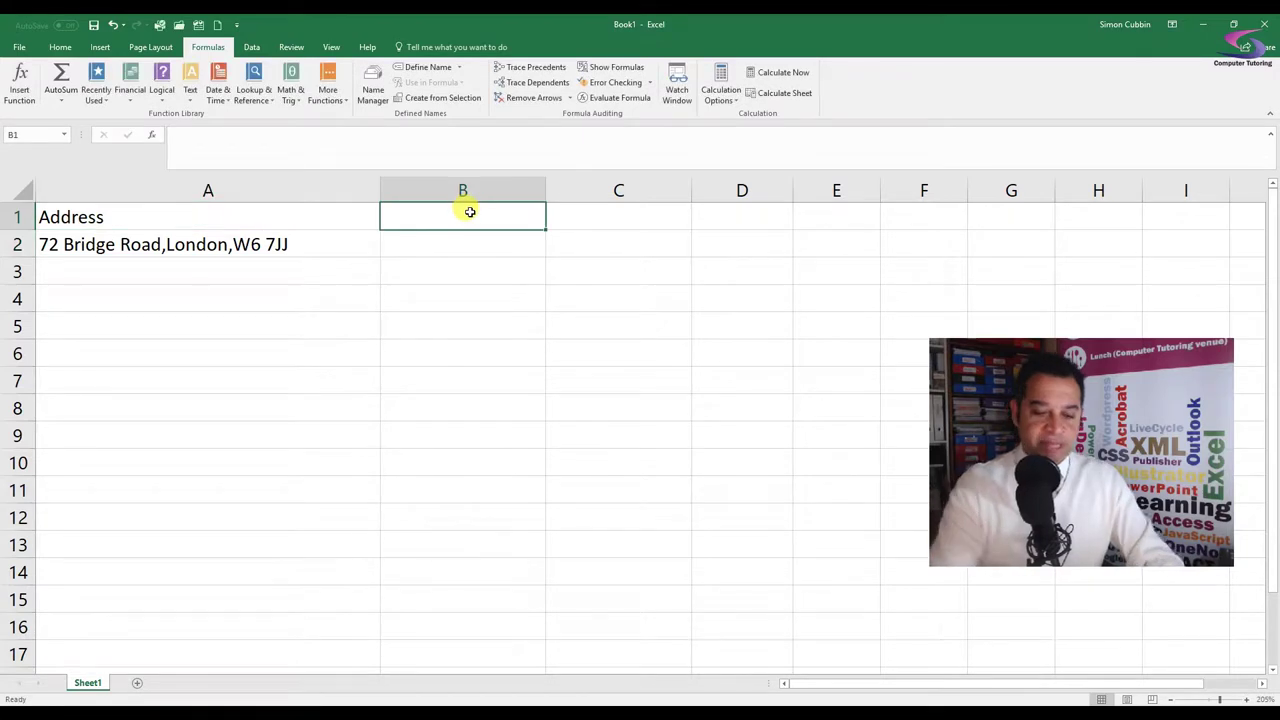
text(MID)
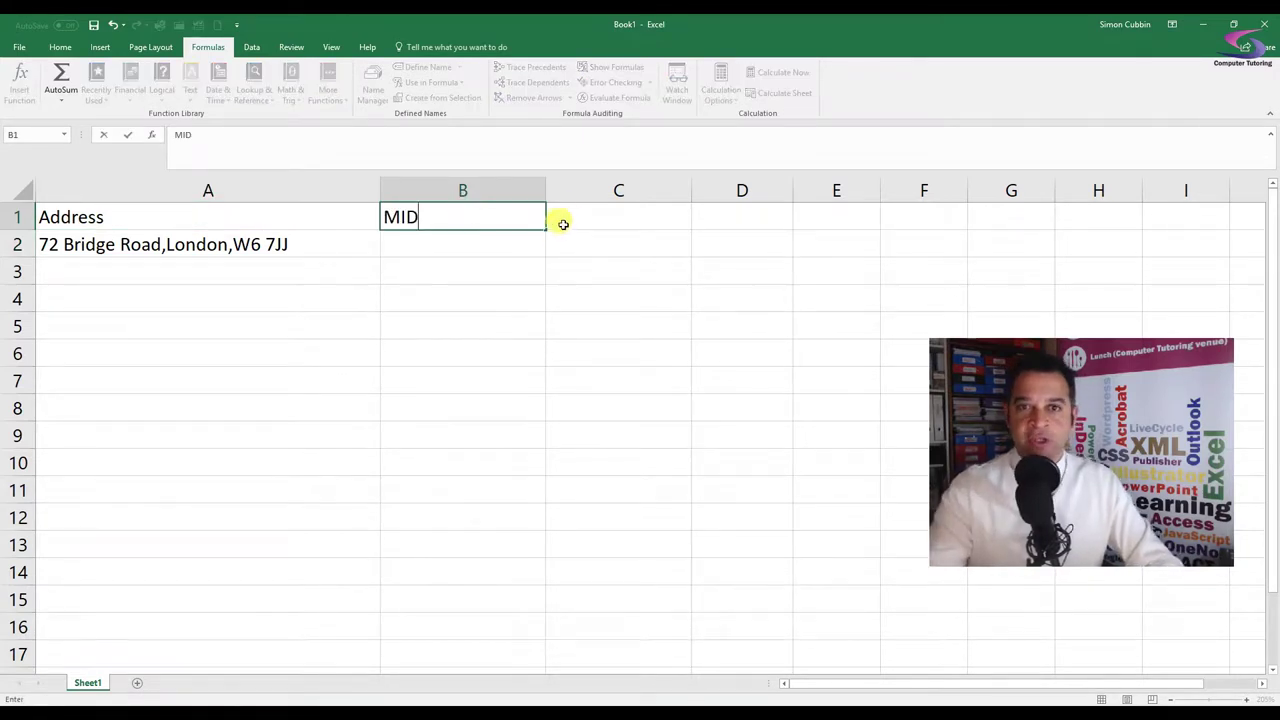
key(Tab)
text(F)
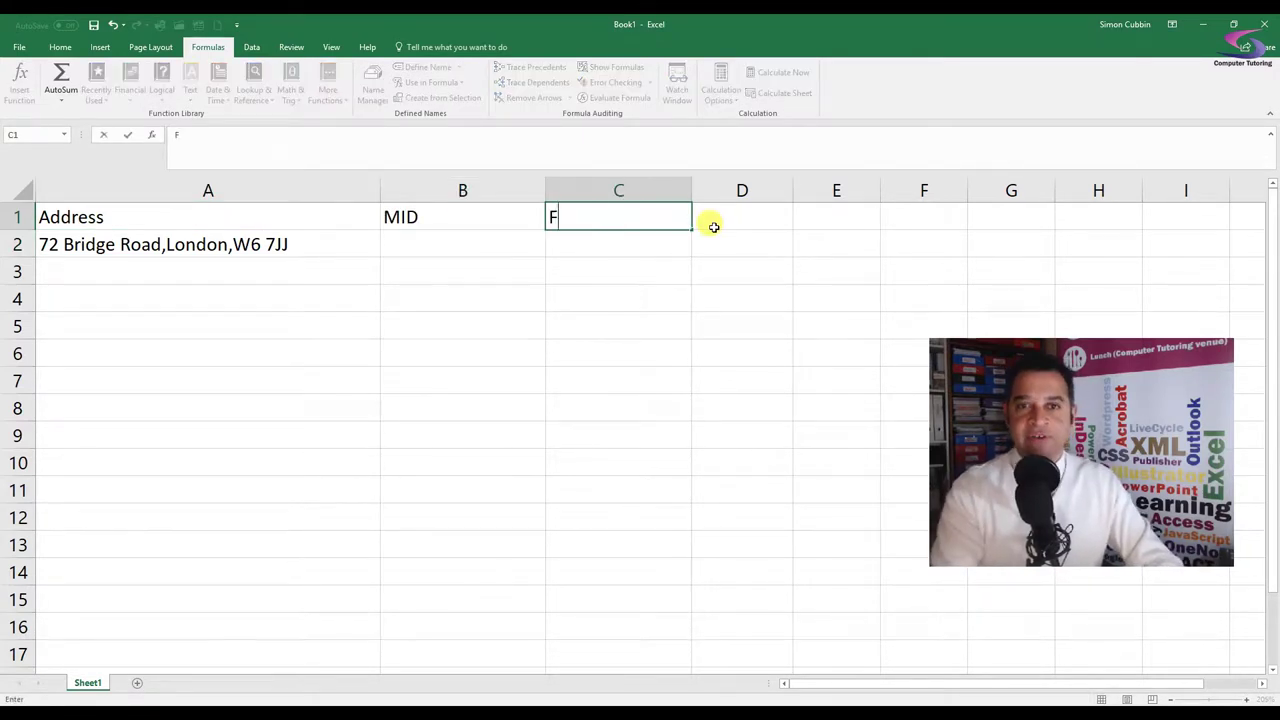
text(ind Beginning)
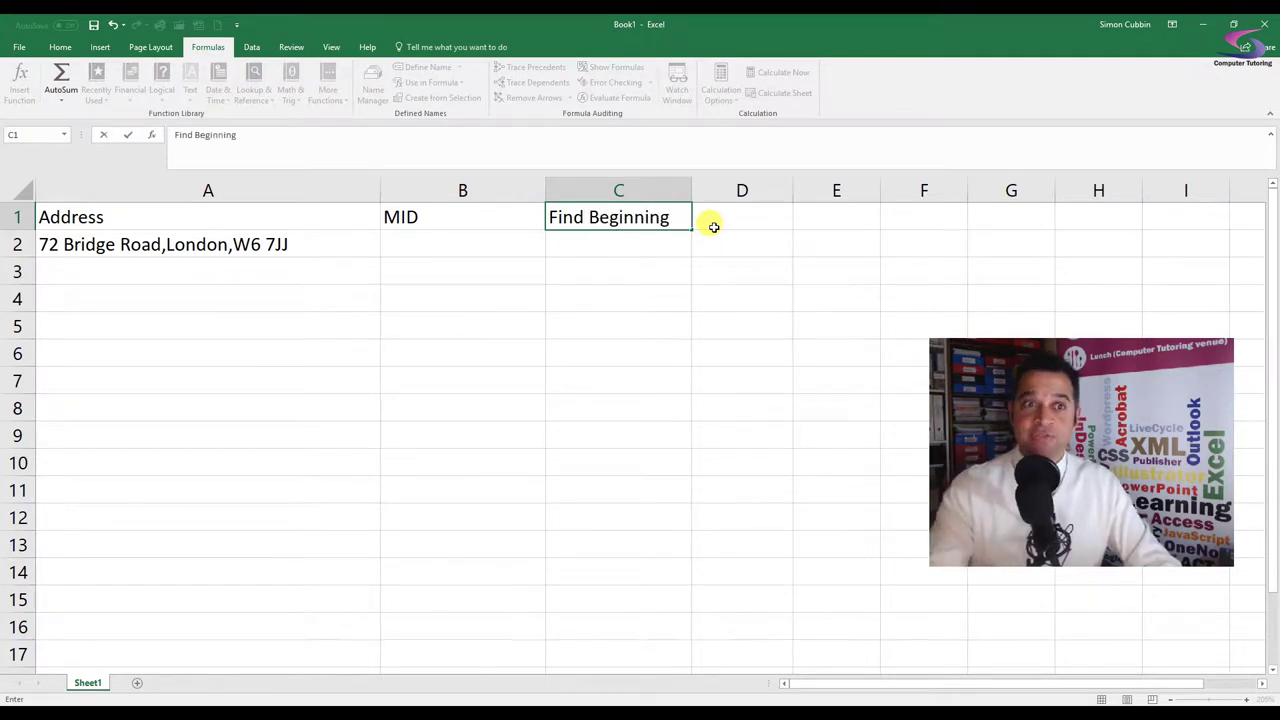
click(724, 220)
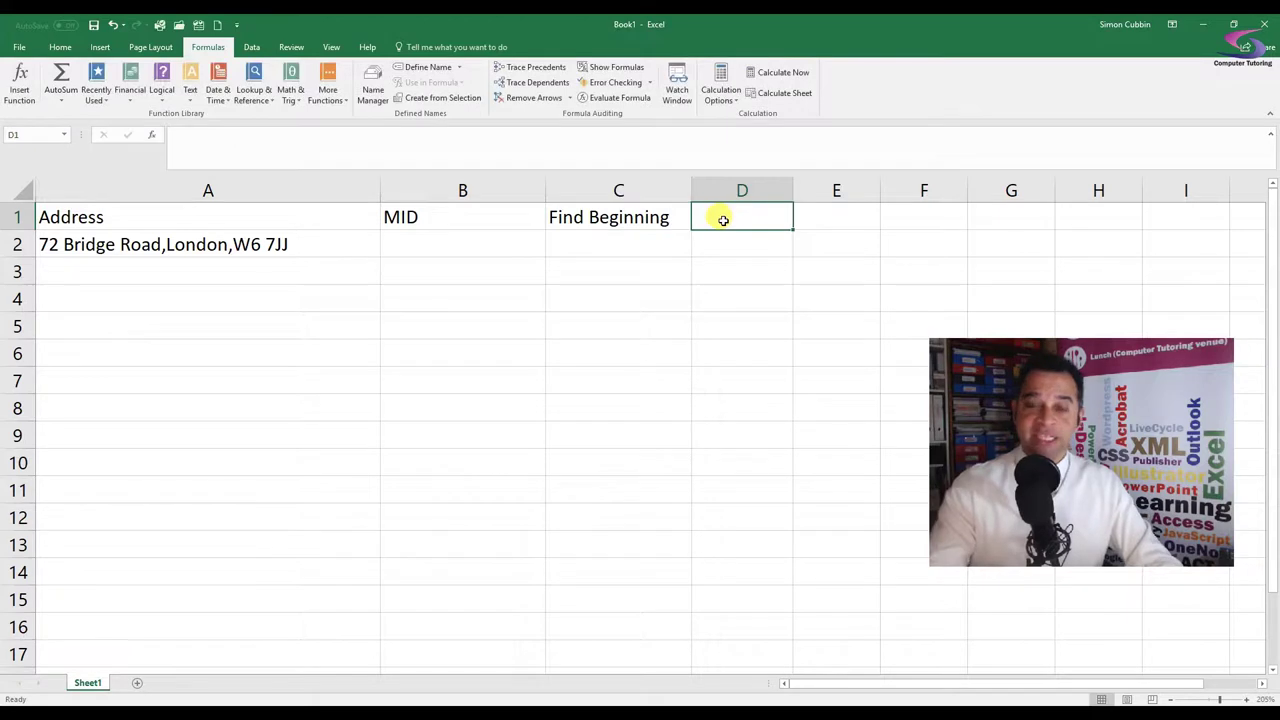
text(End)
key(BackSpace)
key(BackSpace)
key(BackSpace)
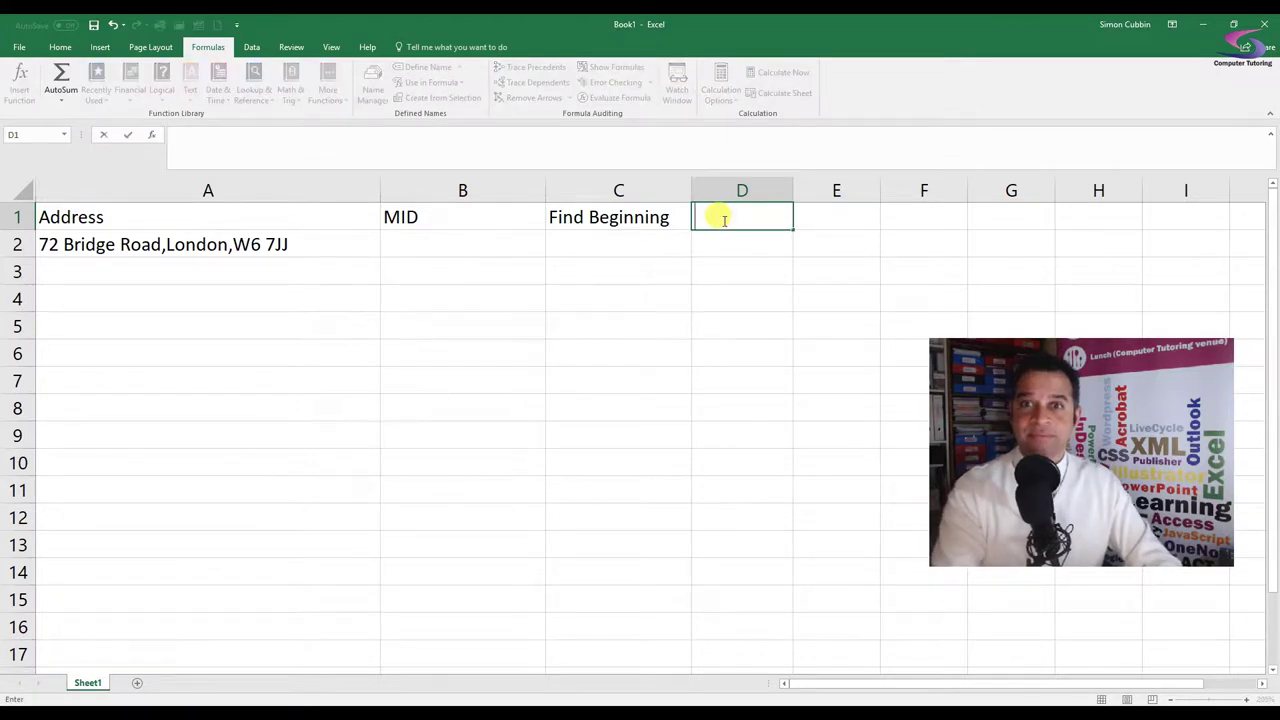
text(Find End)
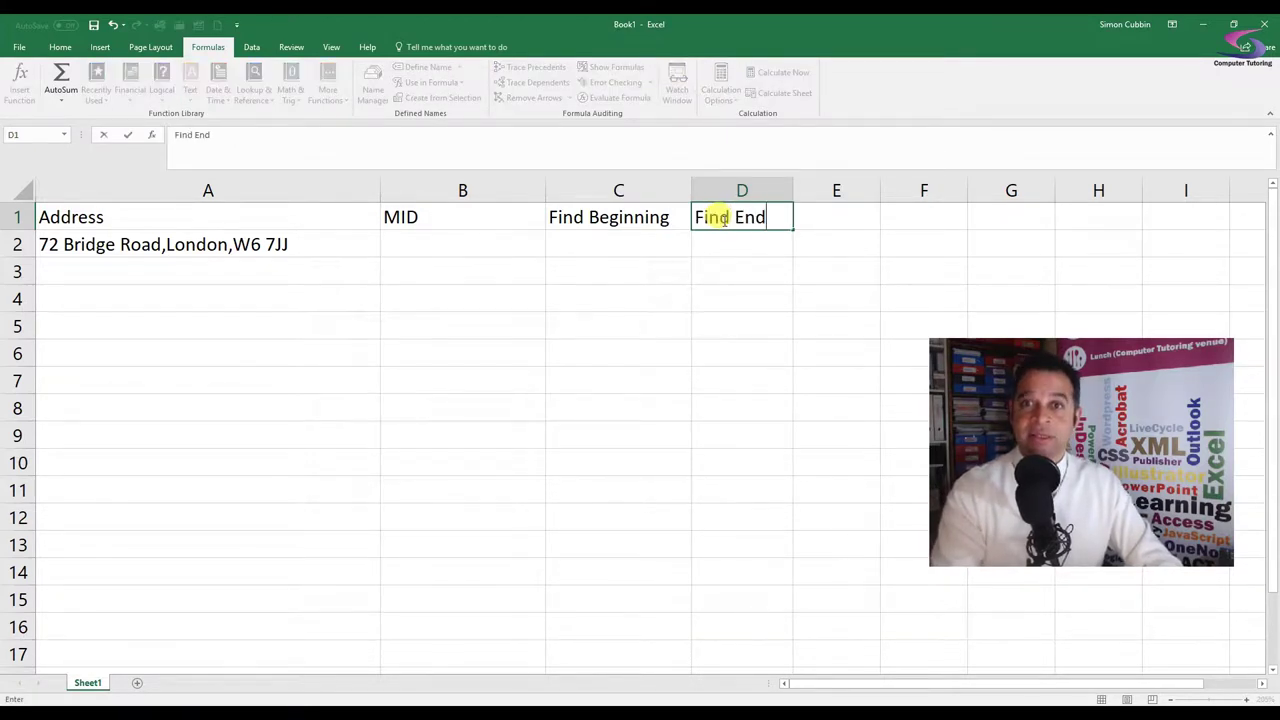
click(844, 215)
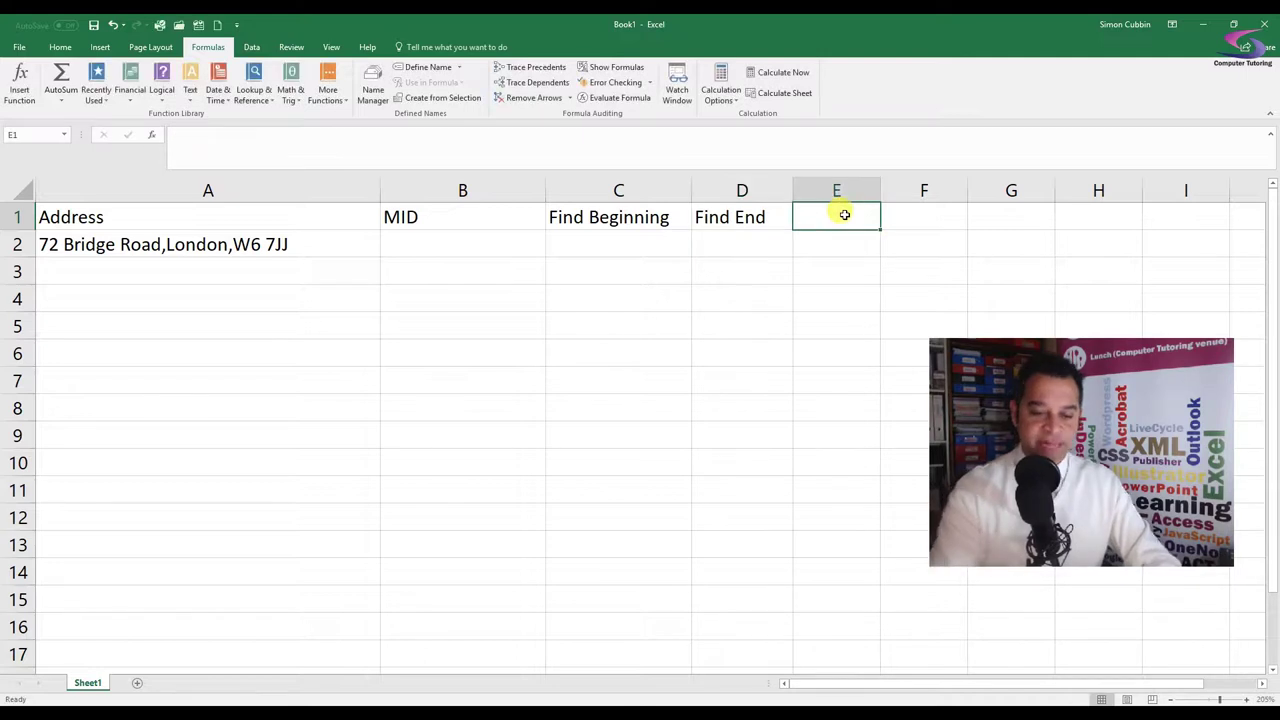
text(Substitute)
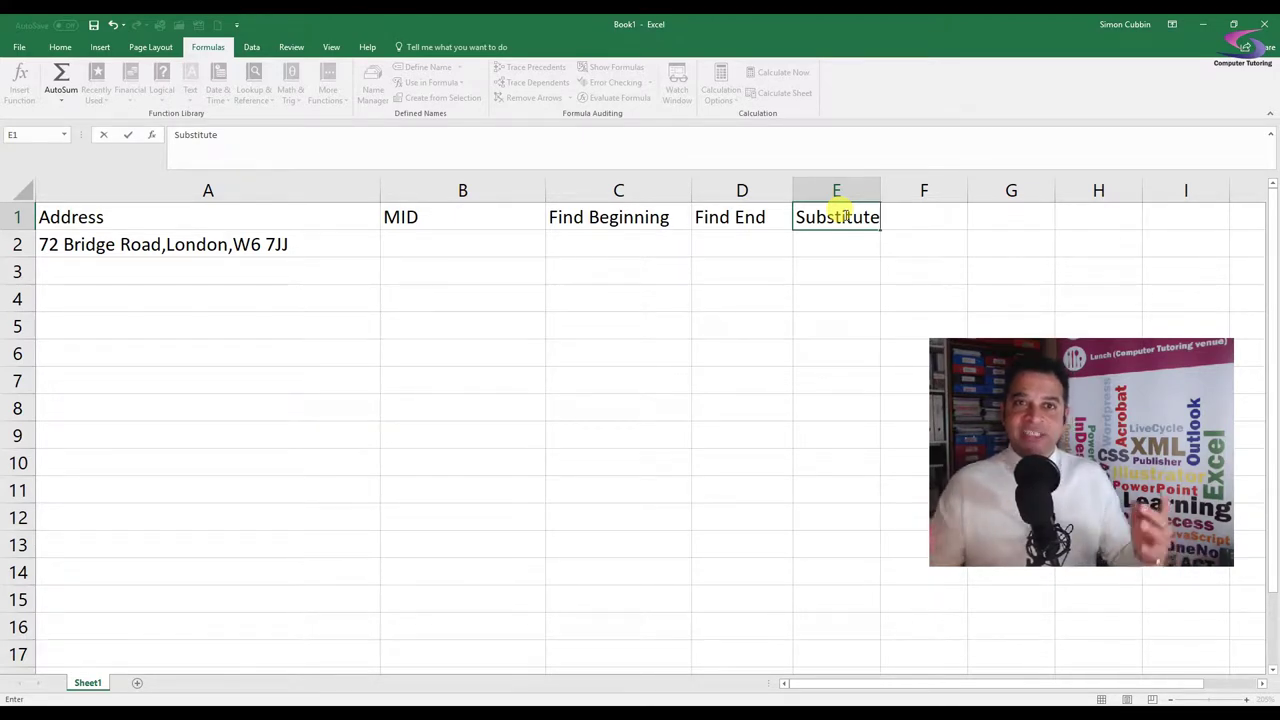
click(449, 246)
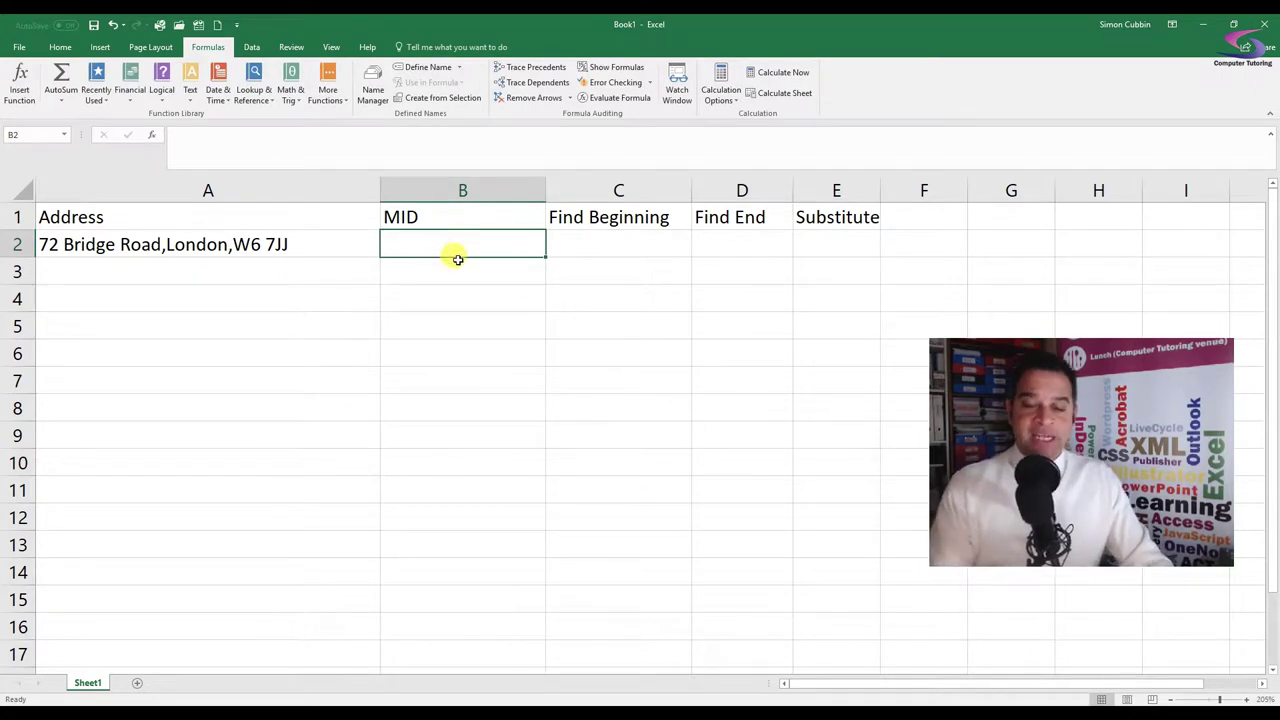
Step: Enter =MID(A2,16,6) in B2 so it returns London from the address
text(=MID()
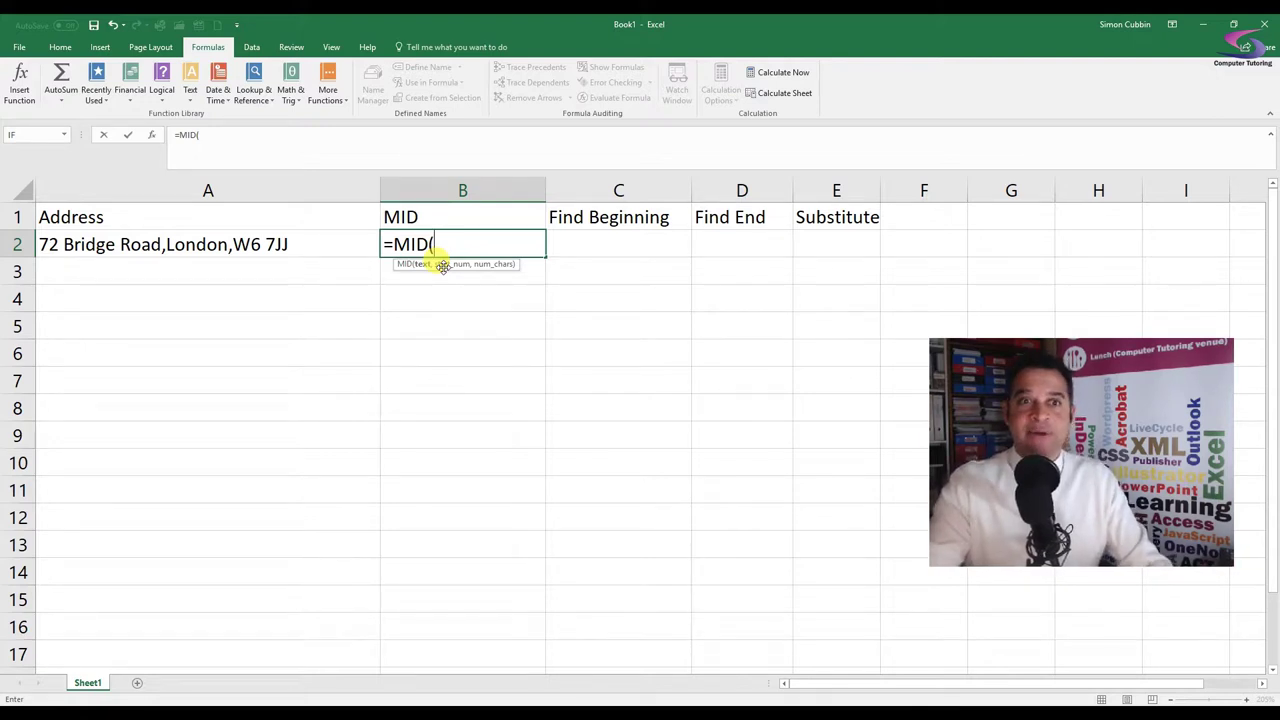
click(193, 244)
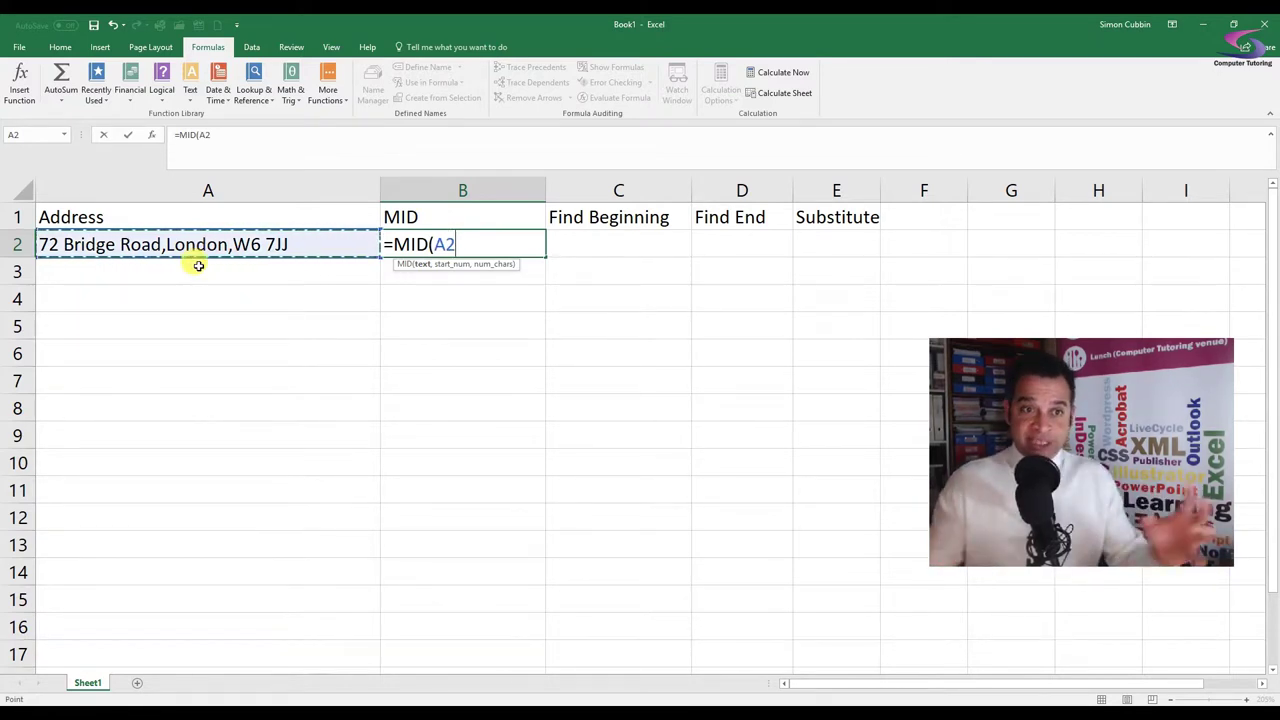
text(,)
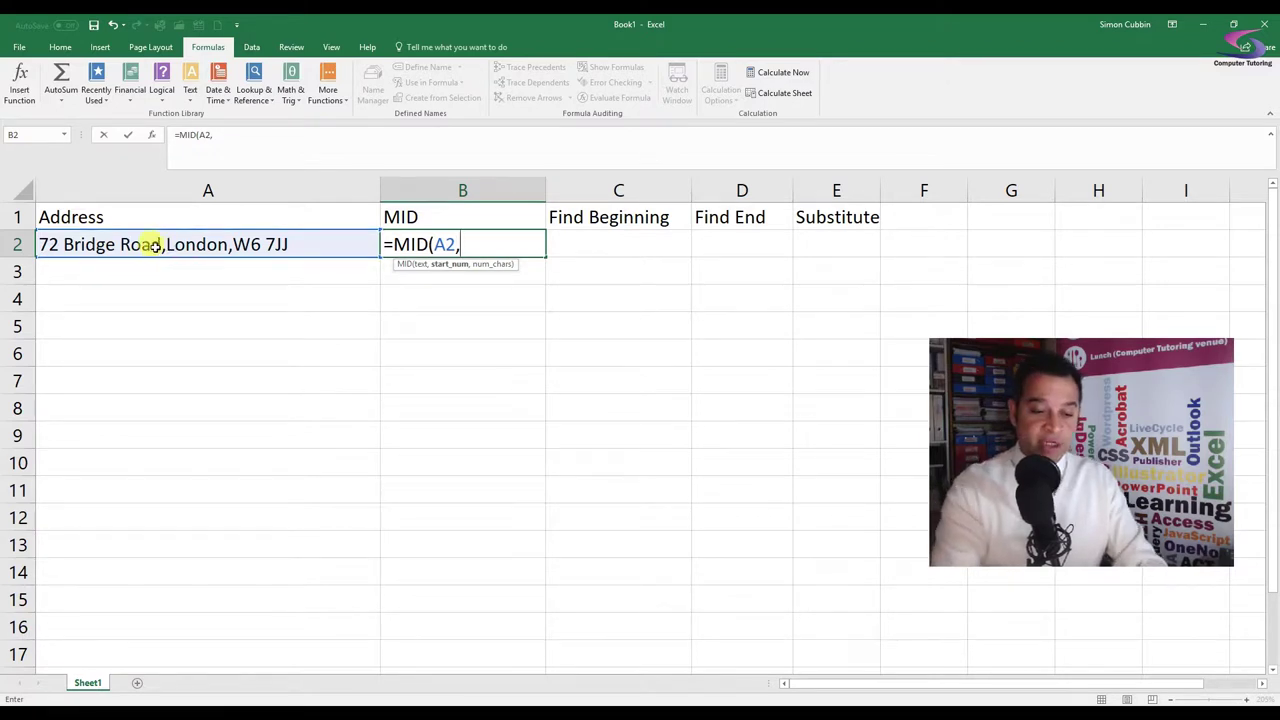
text(16,)
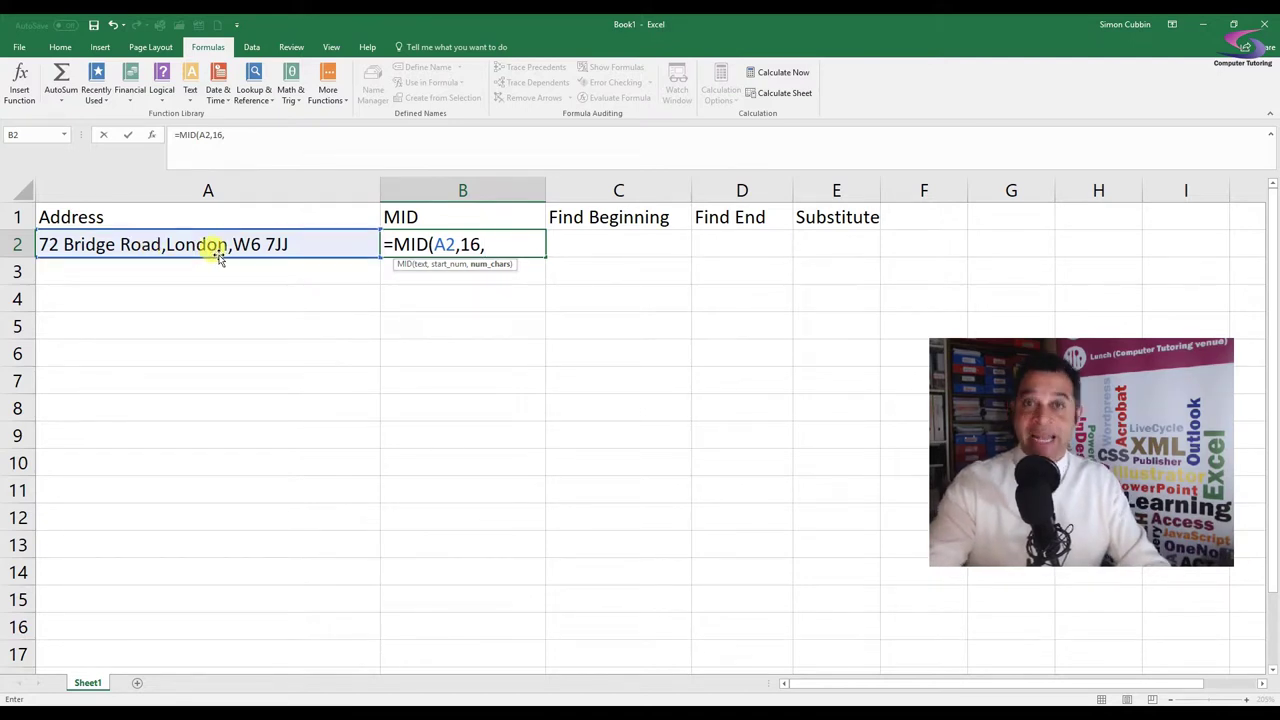
text(6)
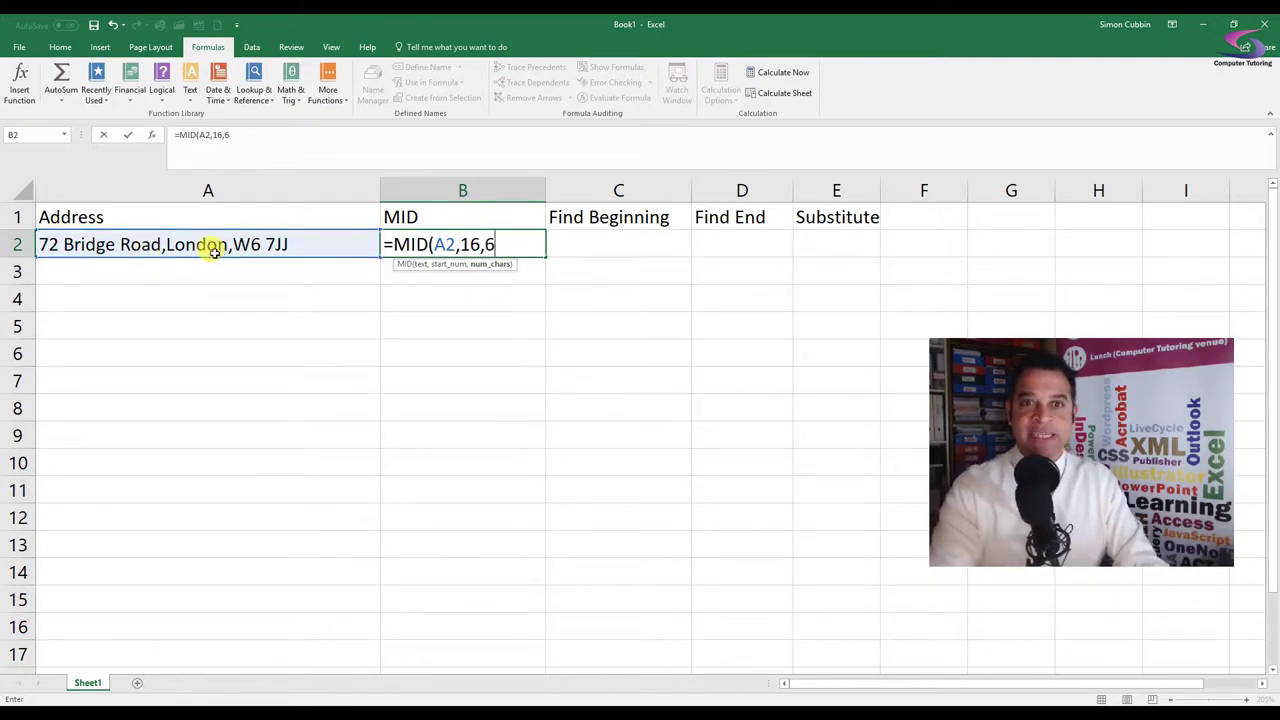
text())
key(Return)
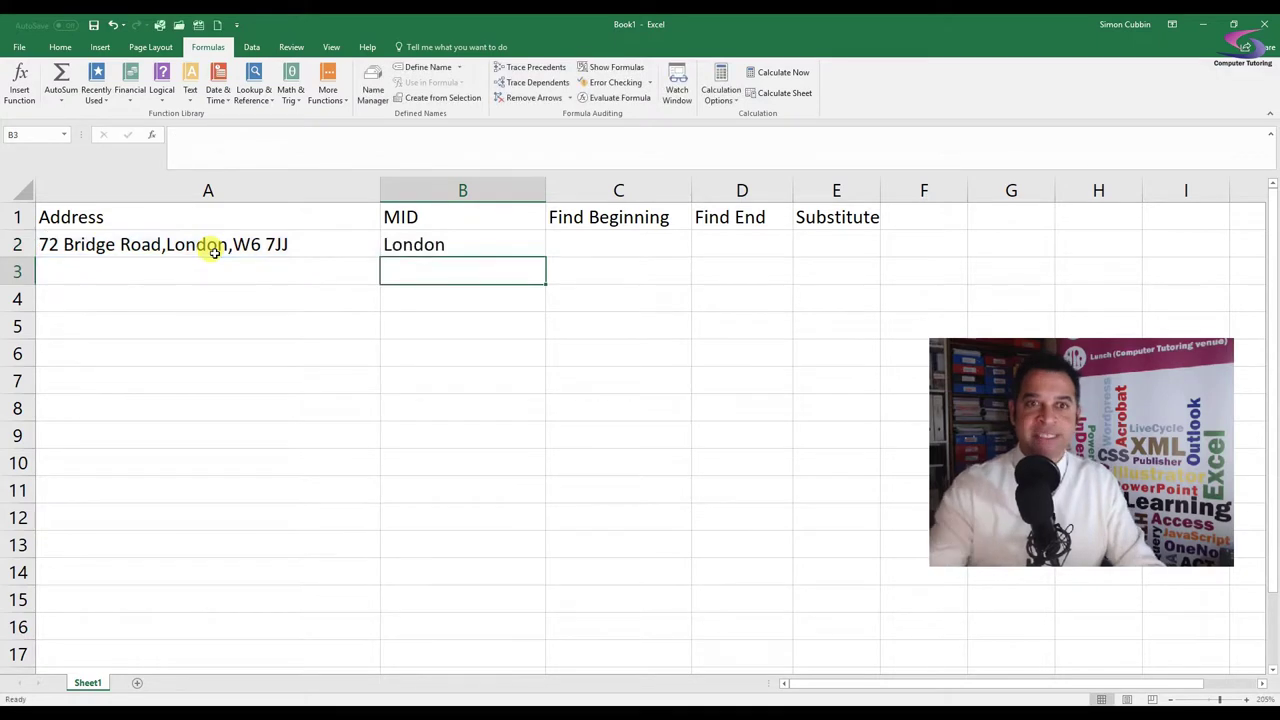
click(425, 246)
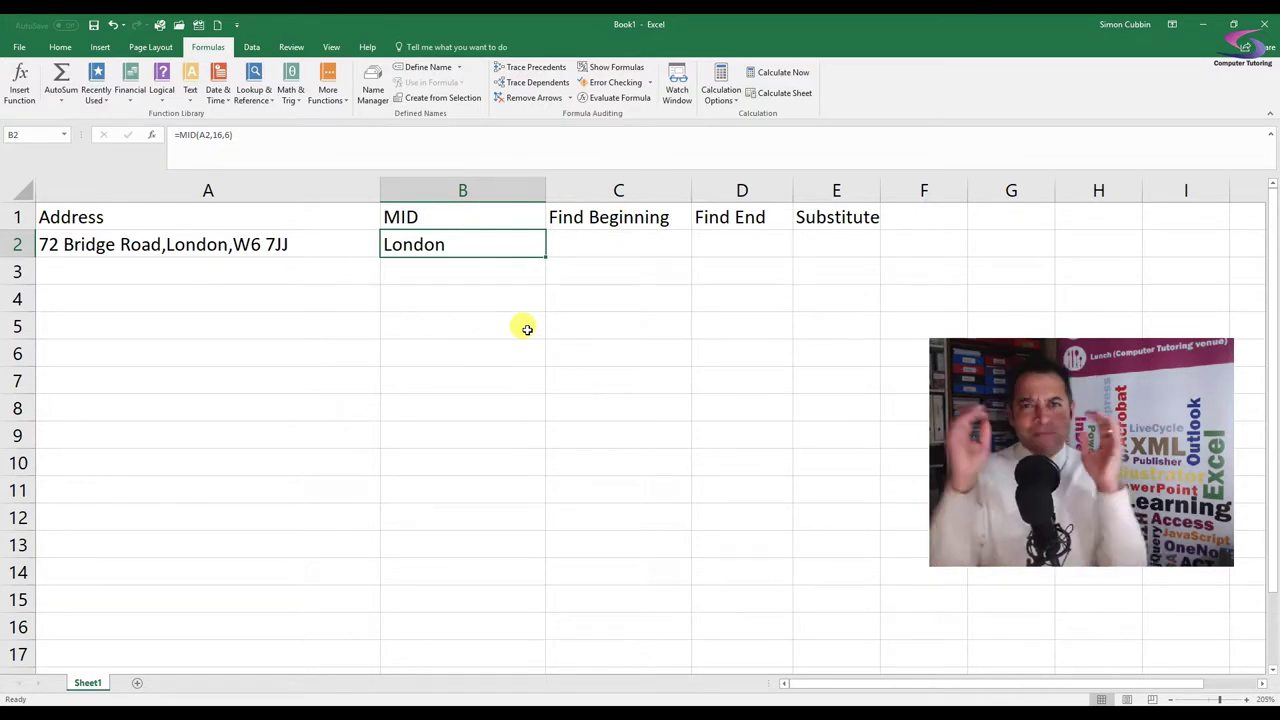
double_click(281, 272)
Step: Type the second address '33 High Street,Cambridge,CB14 8HH' into A3
text(33 )
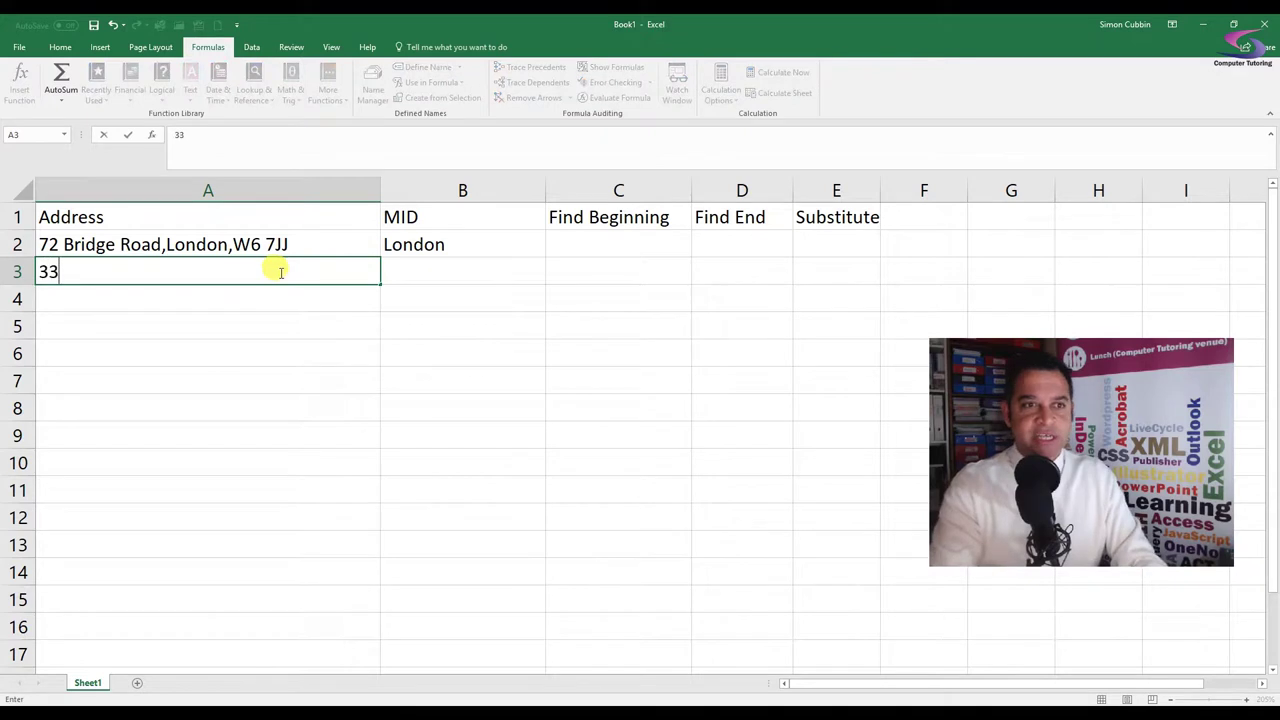
text(High S)
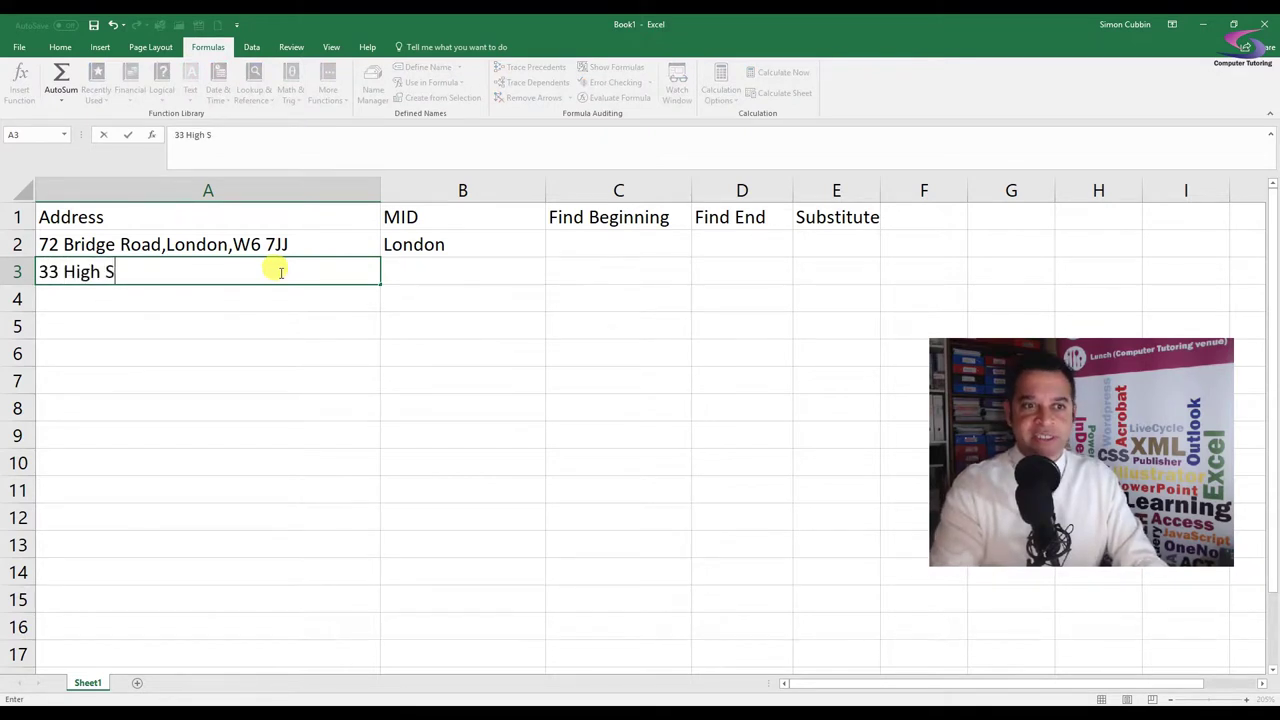
text(treet)
key(BackSpace)
key(BackSpace)
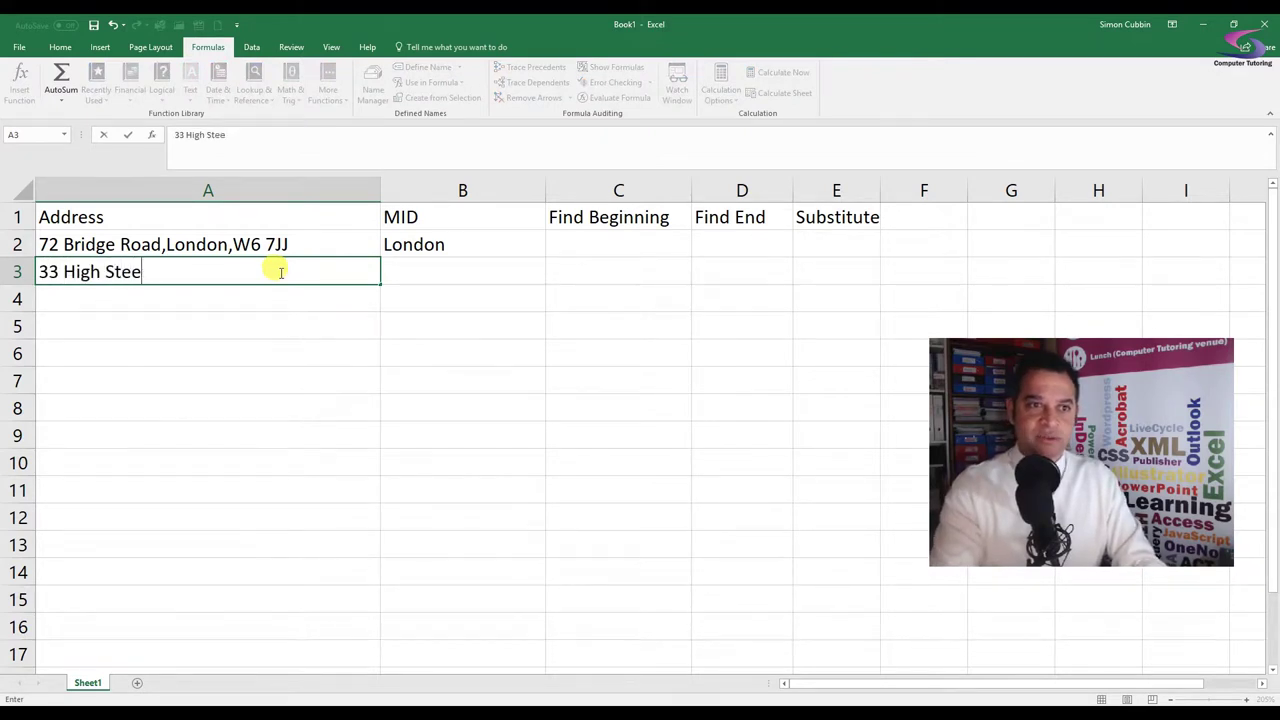
text(et)
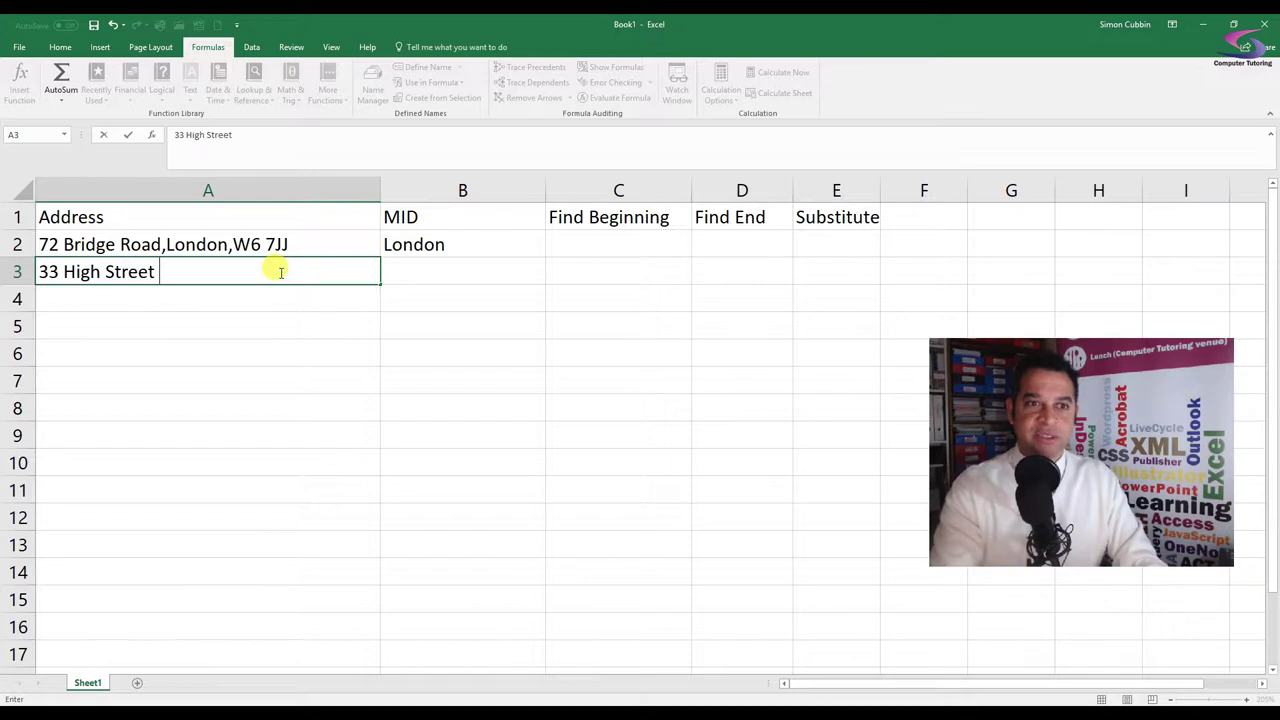
text(,Camb)
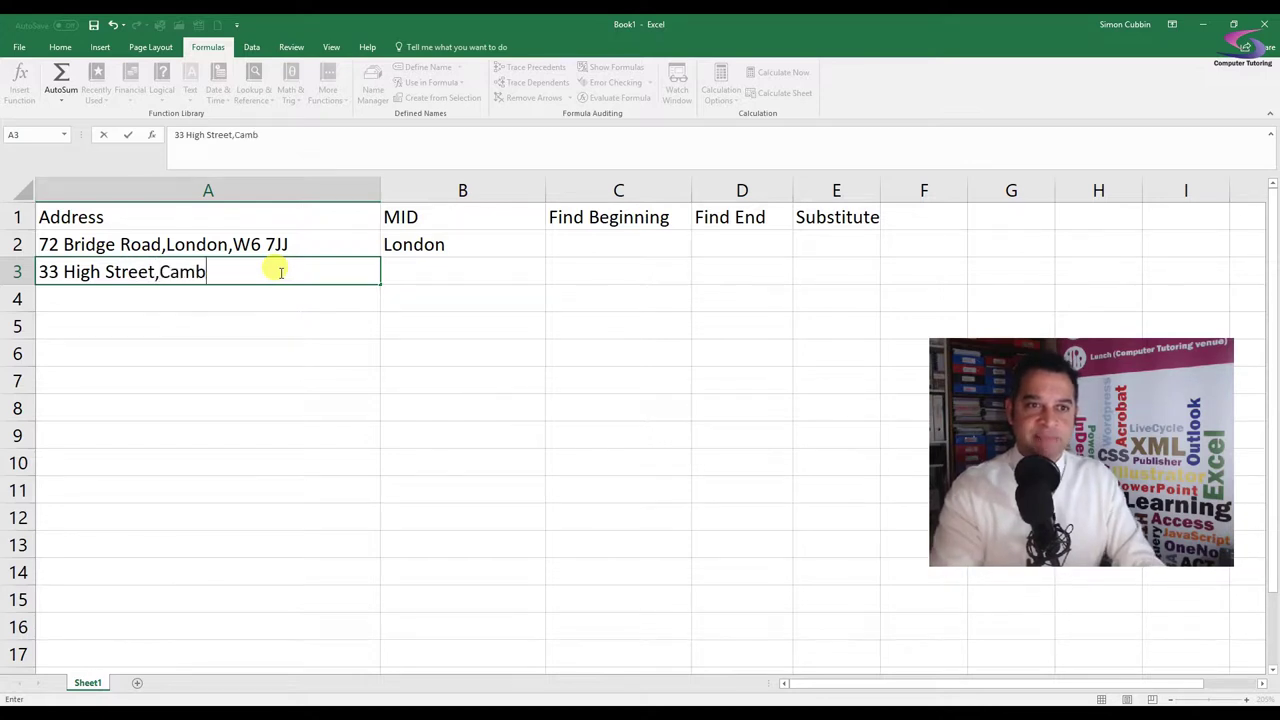
text(ridge,)
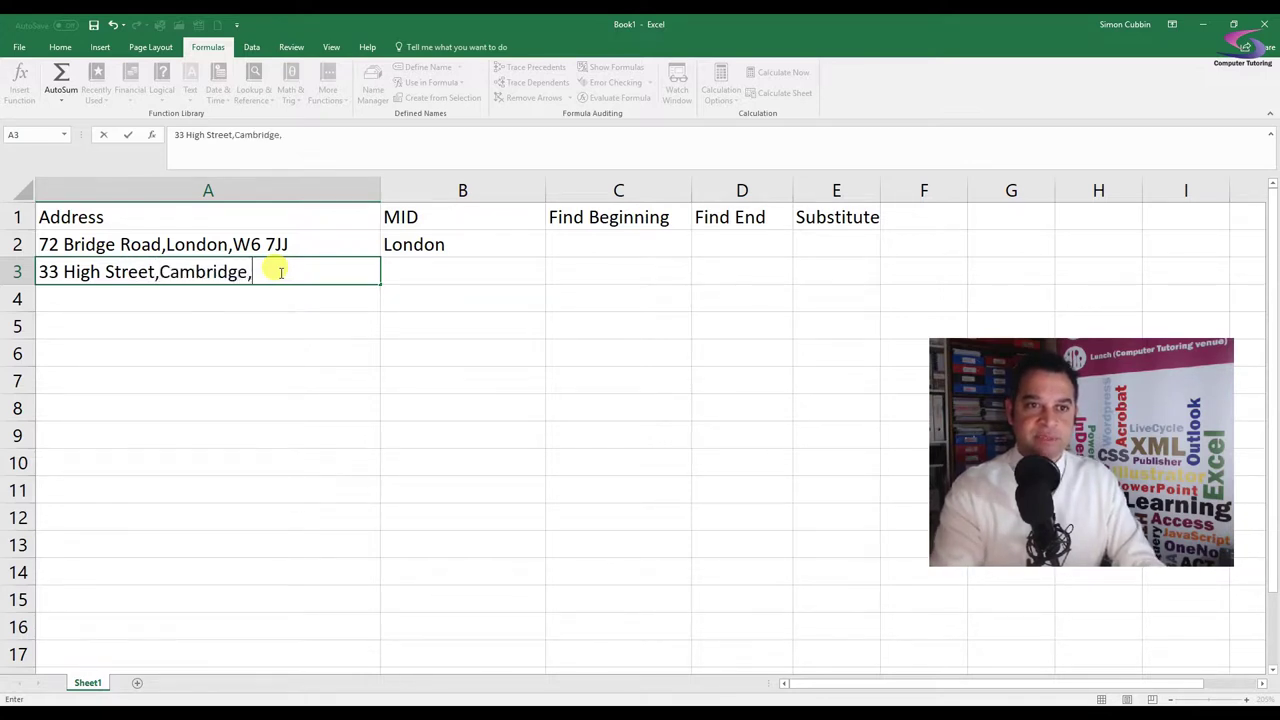
text(CB1)
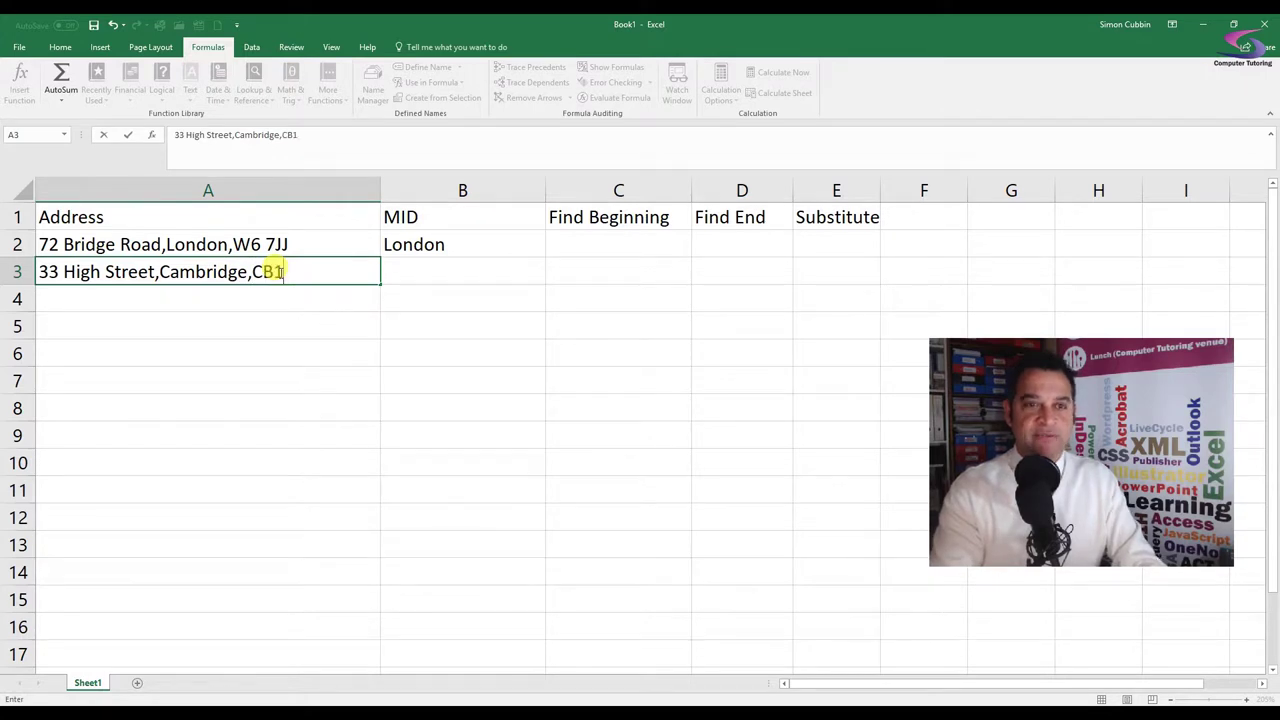
text(4 8HH)
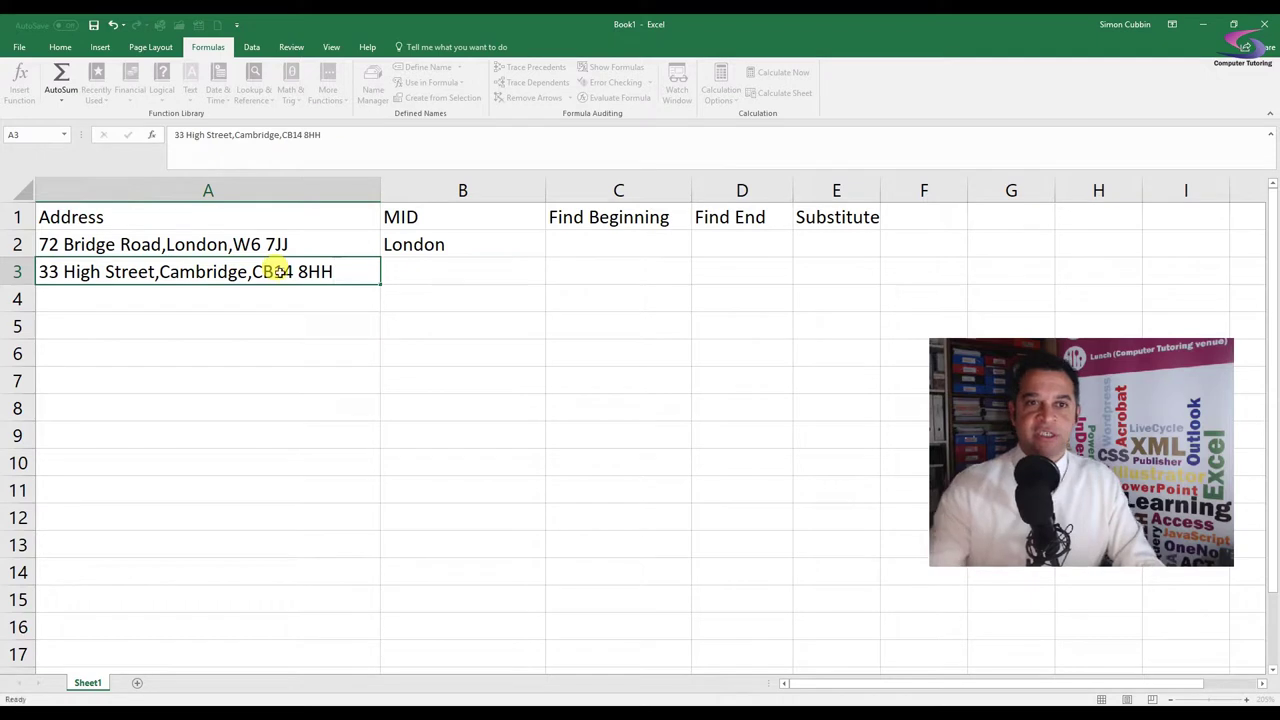
key(Tab)
Step: Copy B2's MID formula to B3 and change A3's street from High to Akeman, yielding t,Camb
click(395, 249)
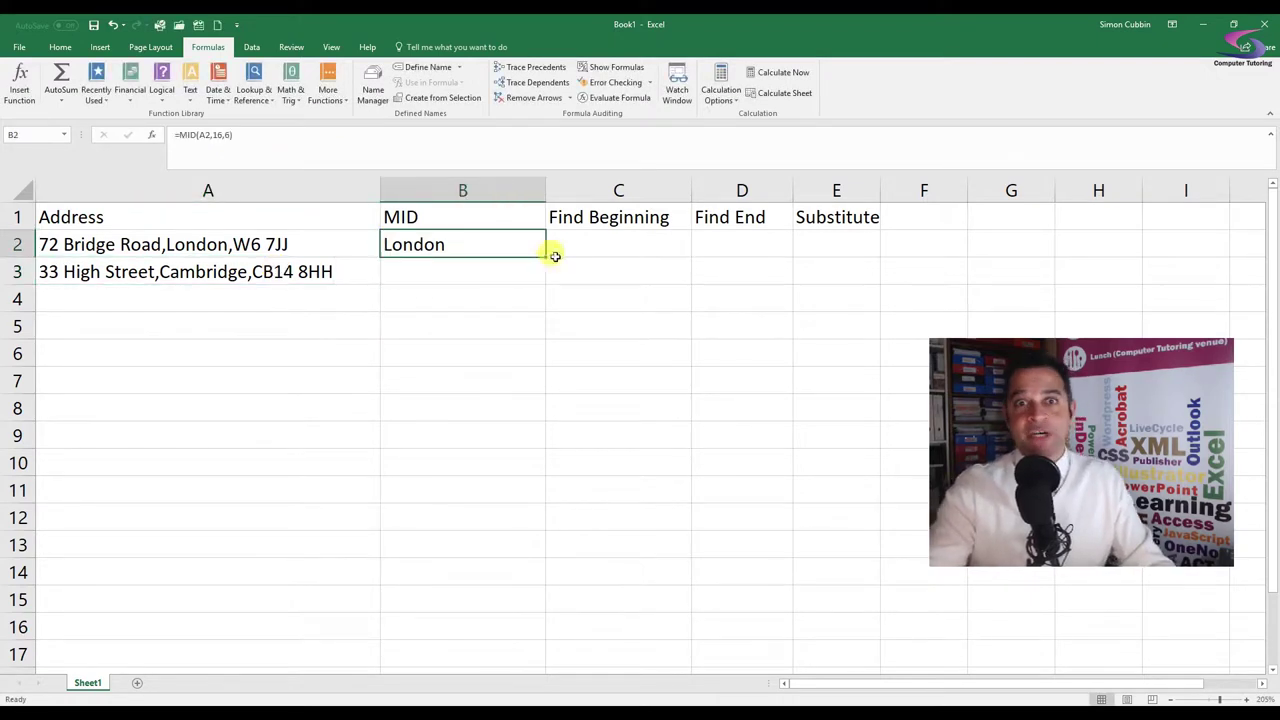
drag(545, 259, 543, 279)
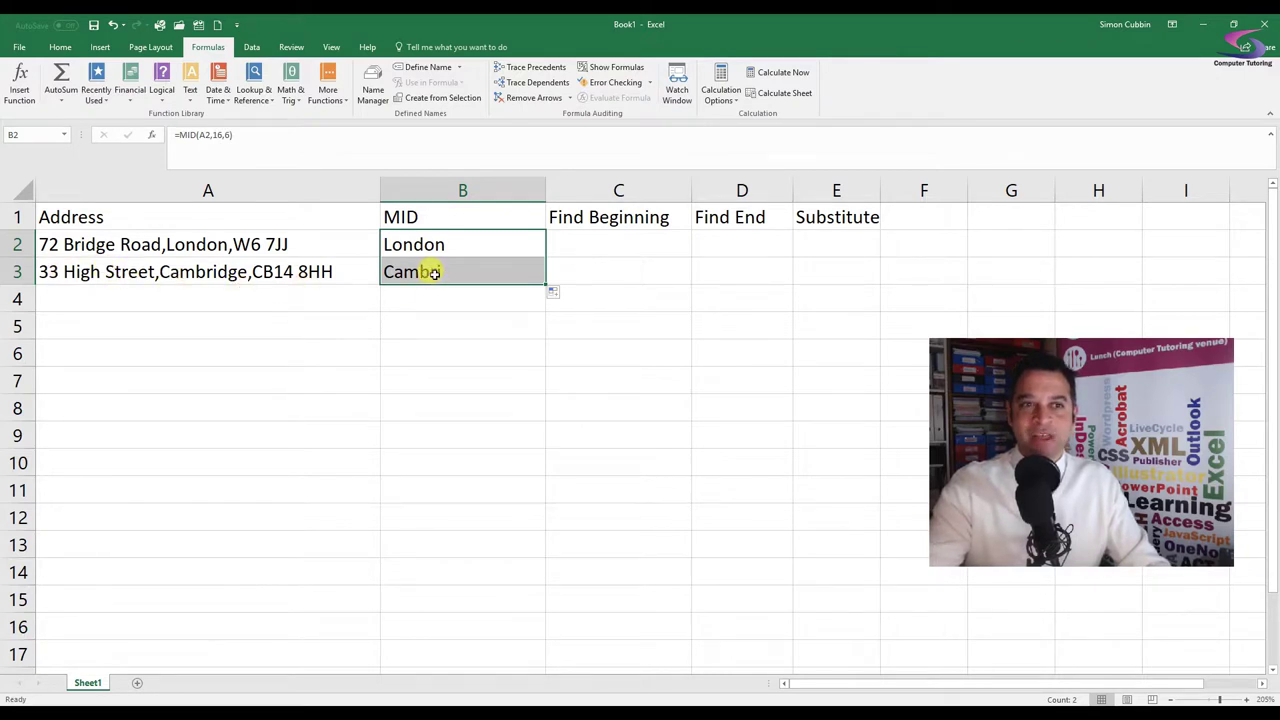
double_click(138, 271)
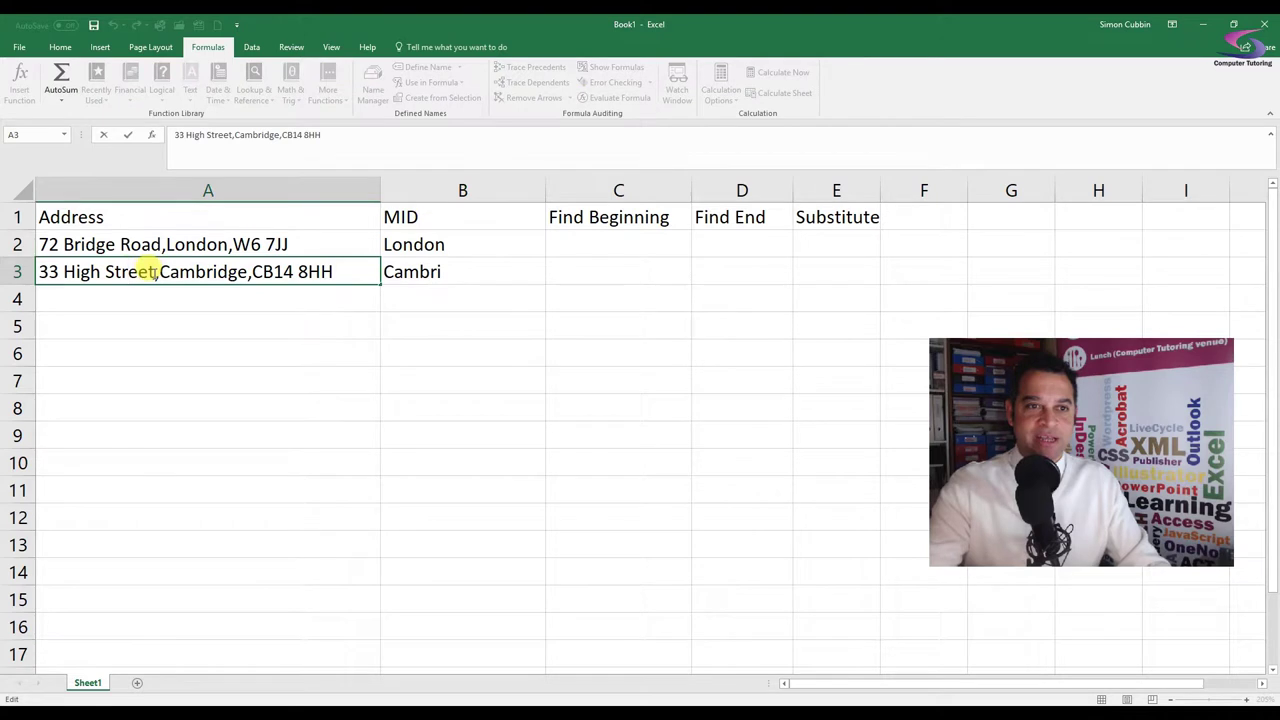
double_click(78, 271)
text(Akeman)
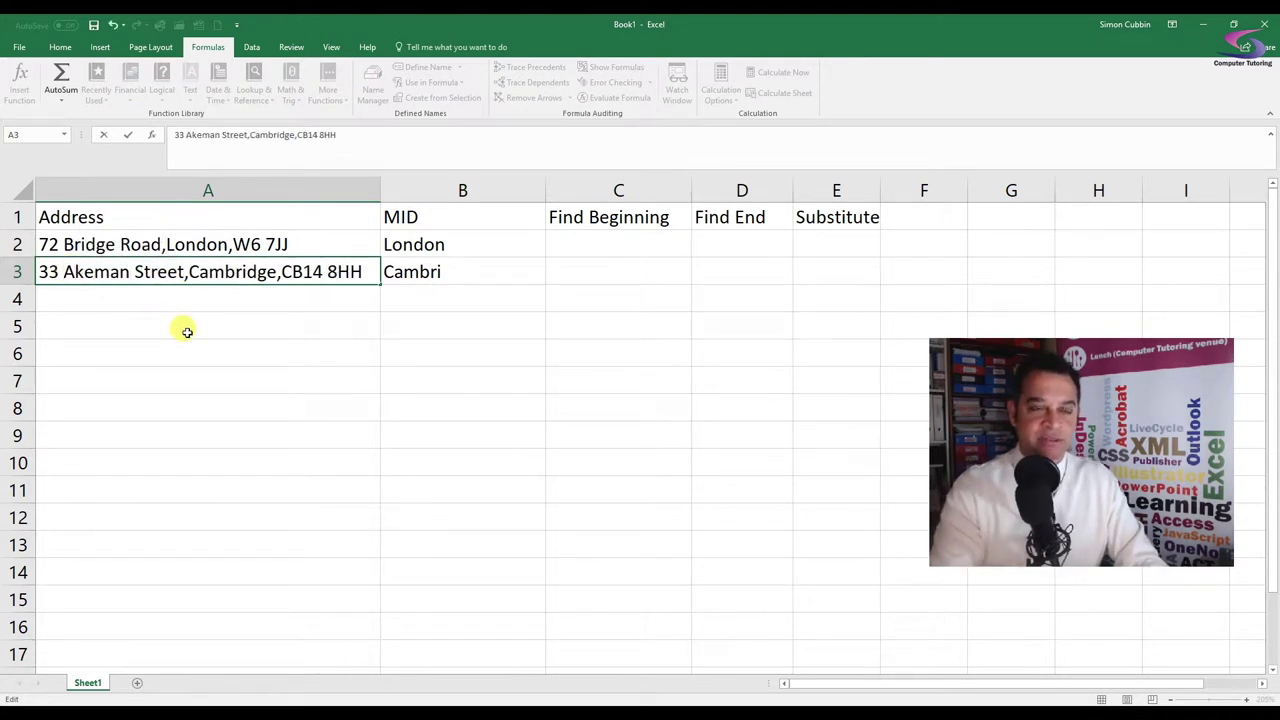
key(Return)
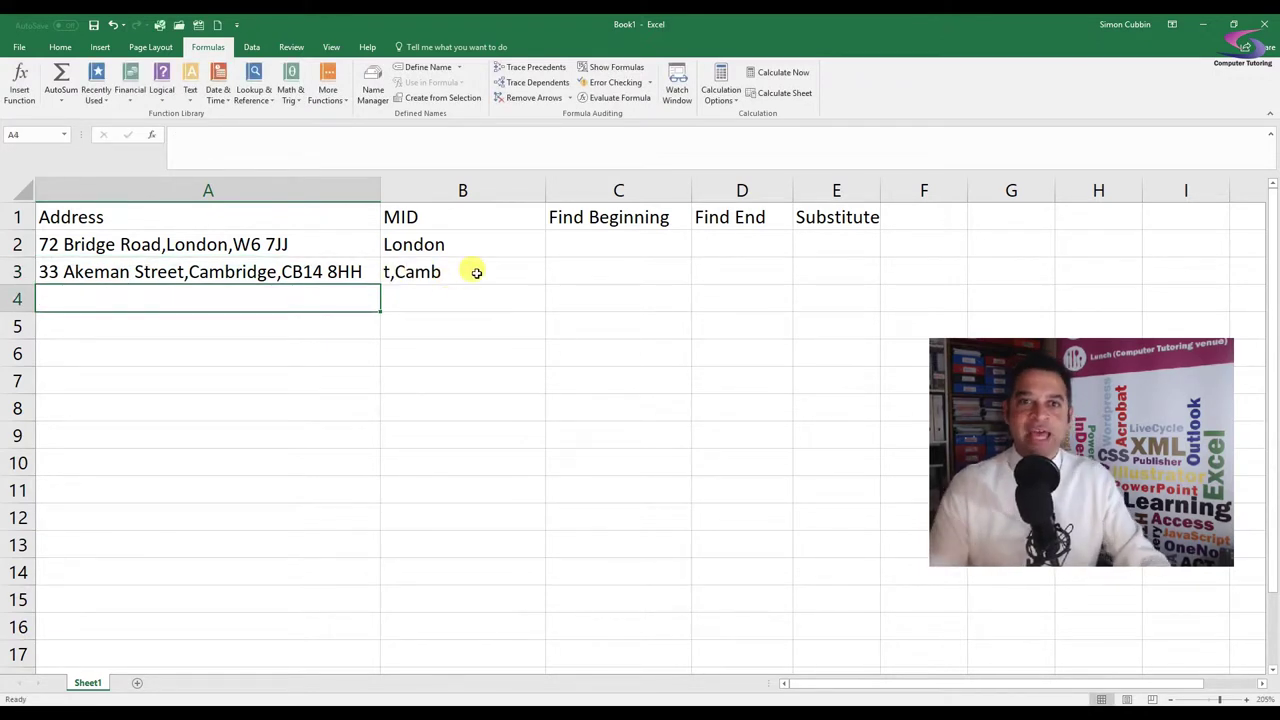
click(471, 243)
double_click(470, 244)
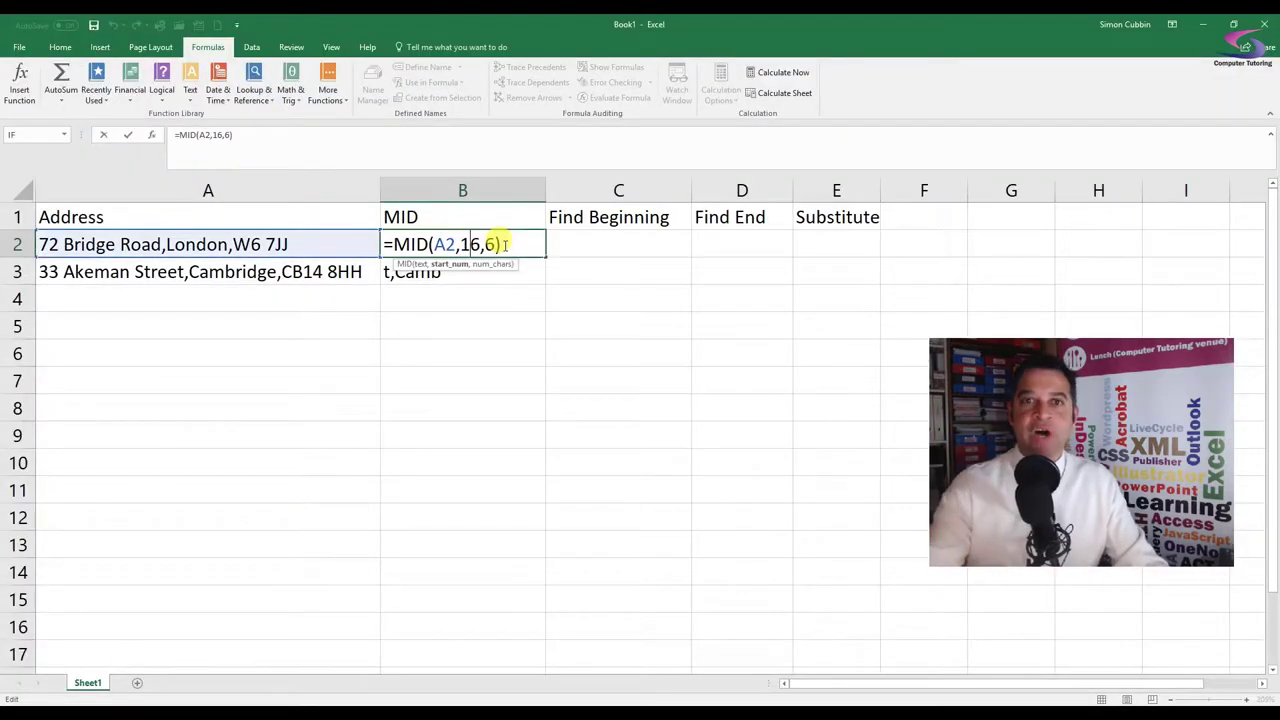
click(618, 242)
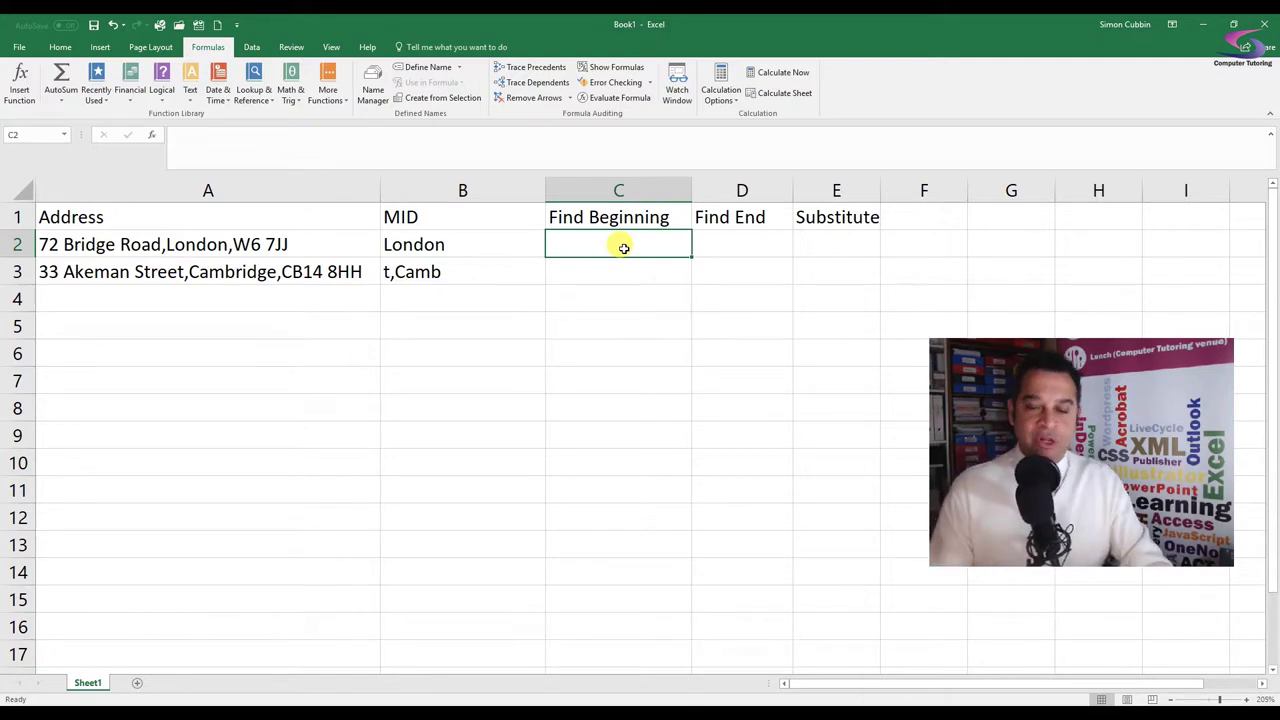
Step: Enter =FIND(",",A2,1) in C2, returning 15 as the first comma's position
text(=)
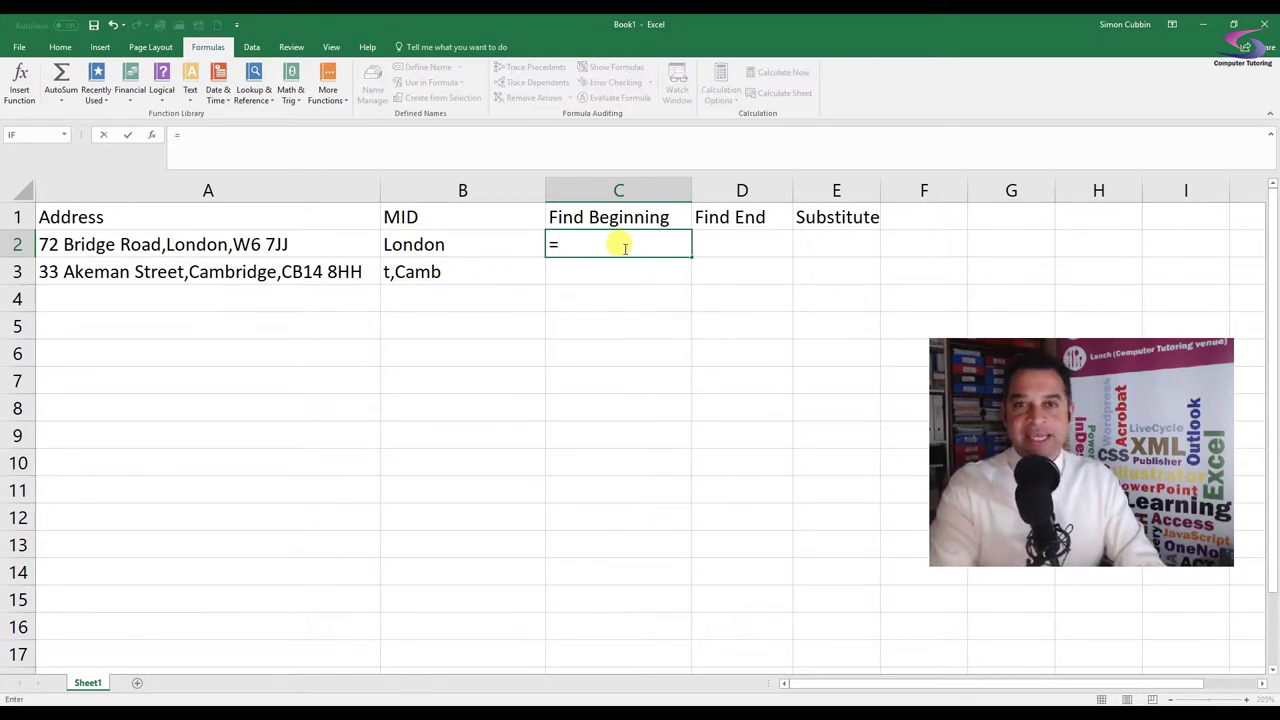
text(FIND()
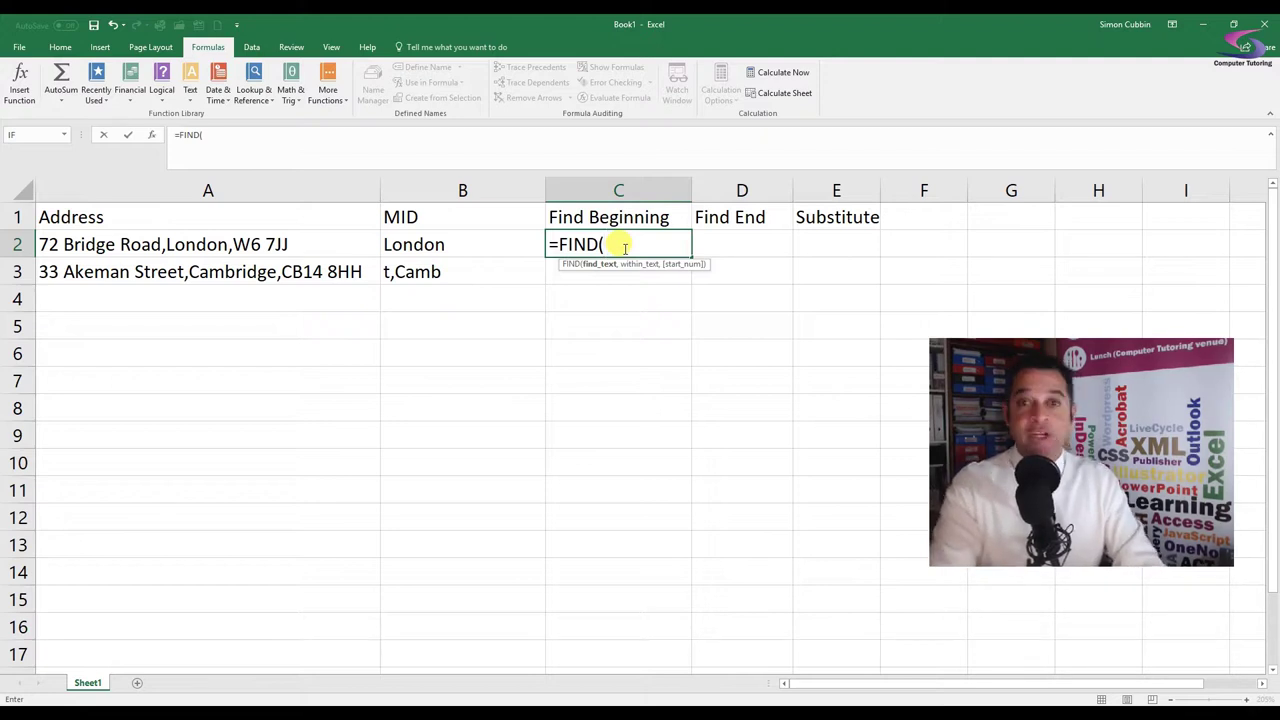
text("<)
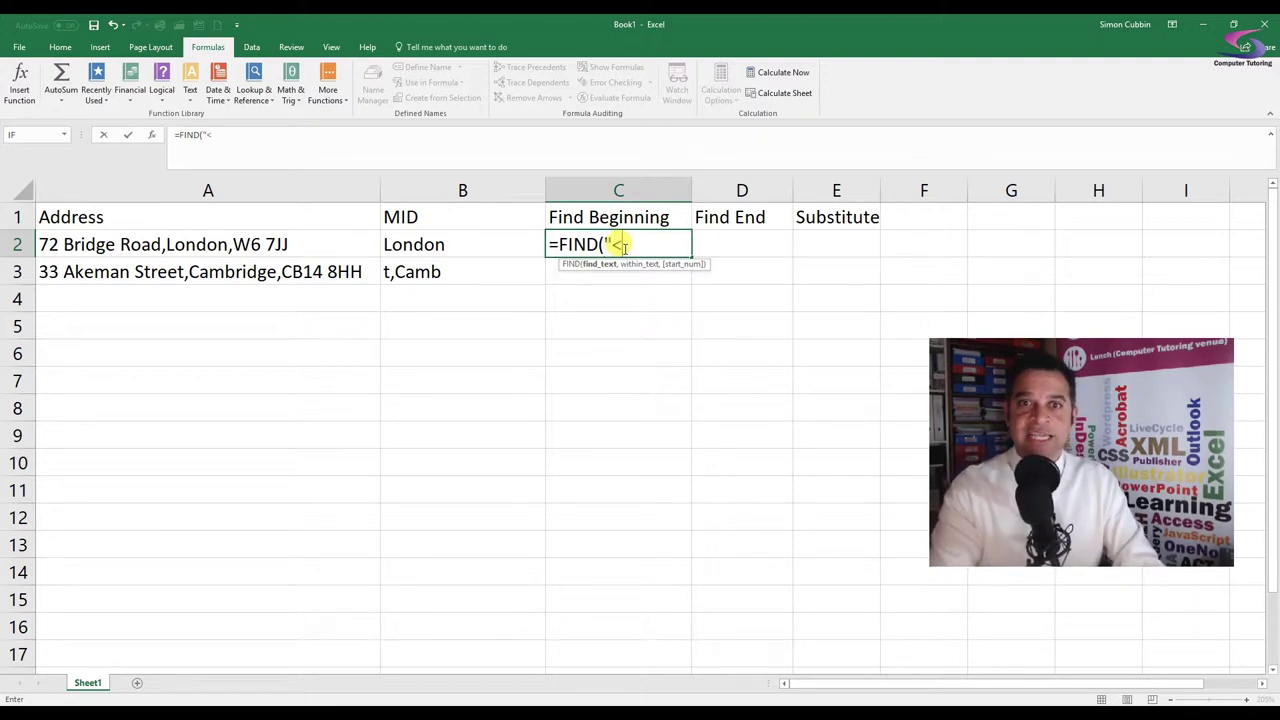
key(BackSpace)
text(,")
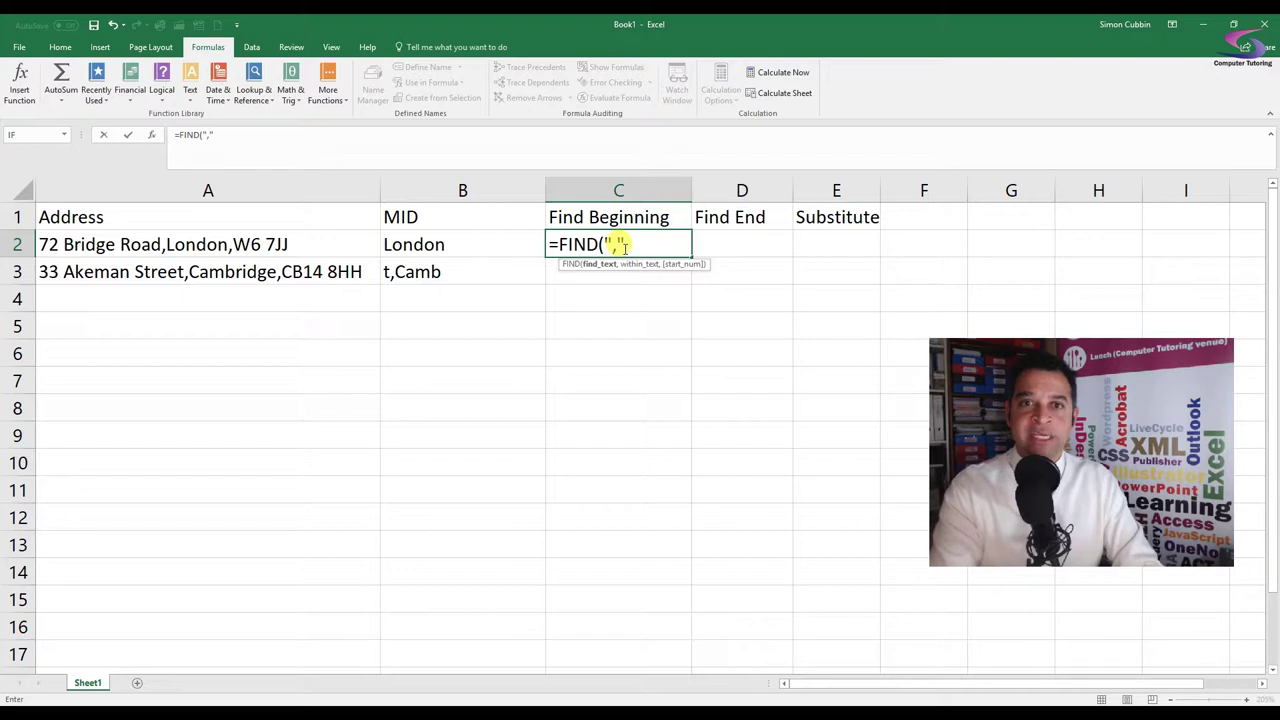
text(,)
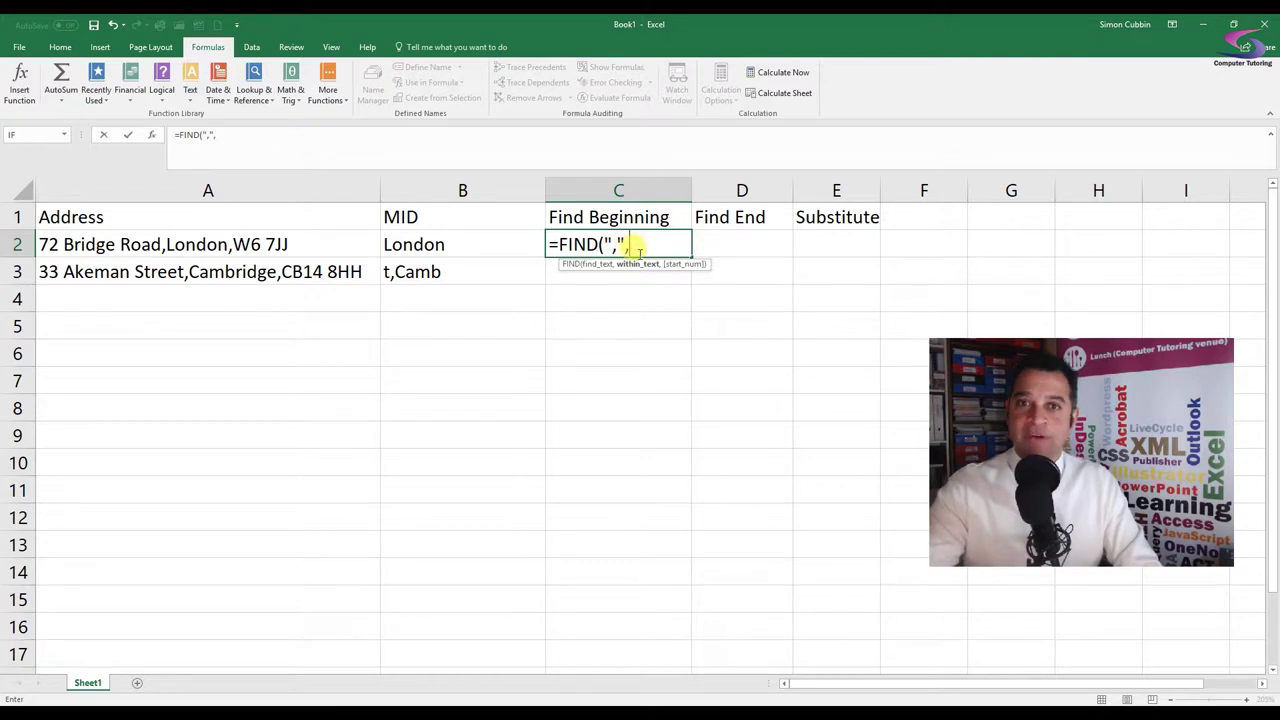
click(200, 243)
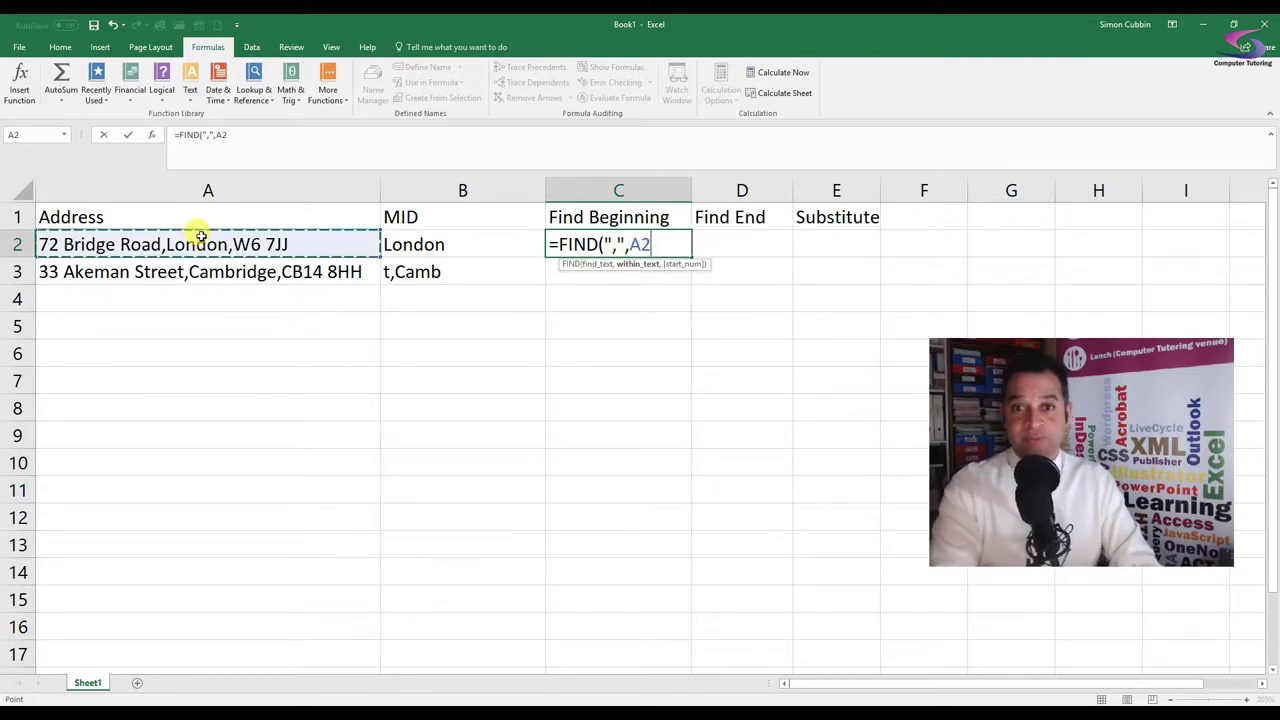
text(,)
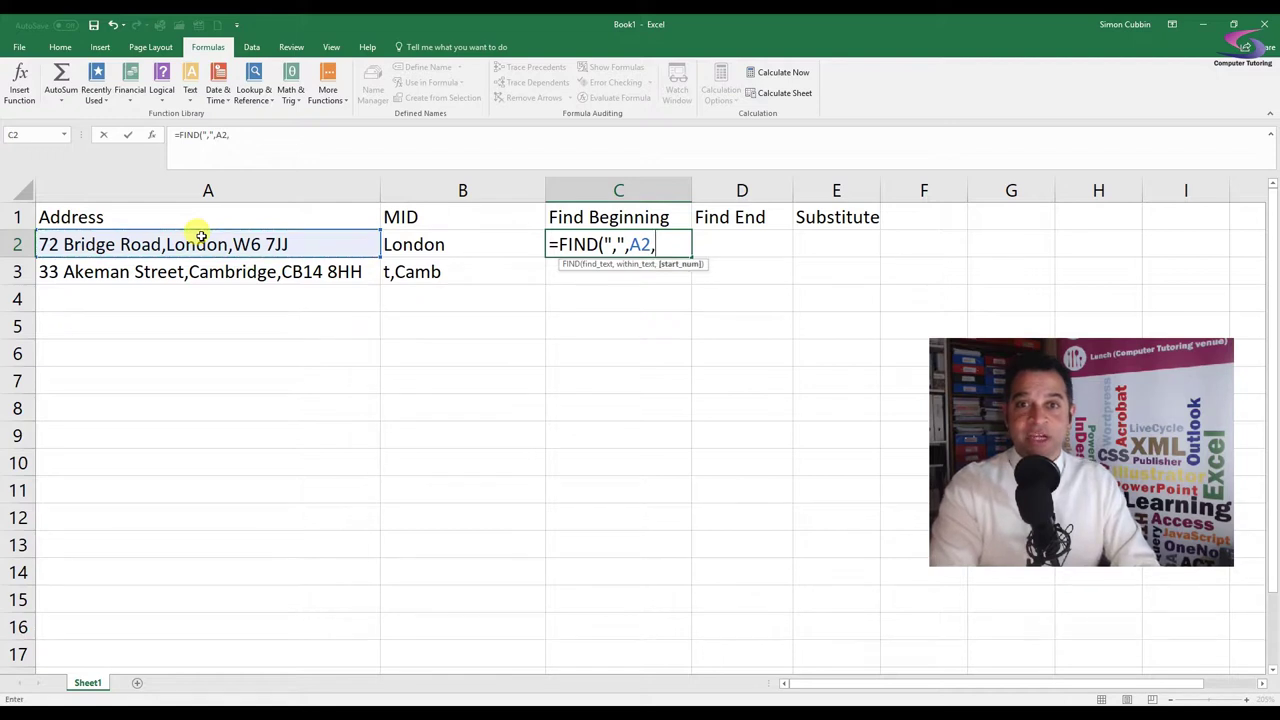
text(1))
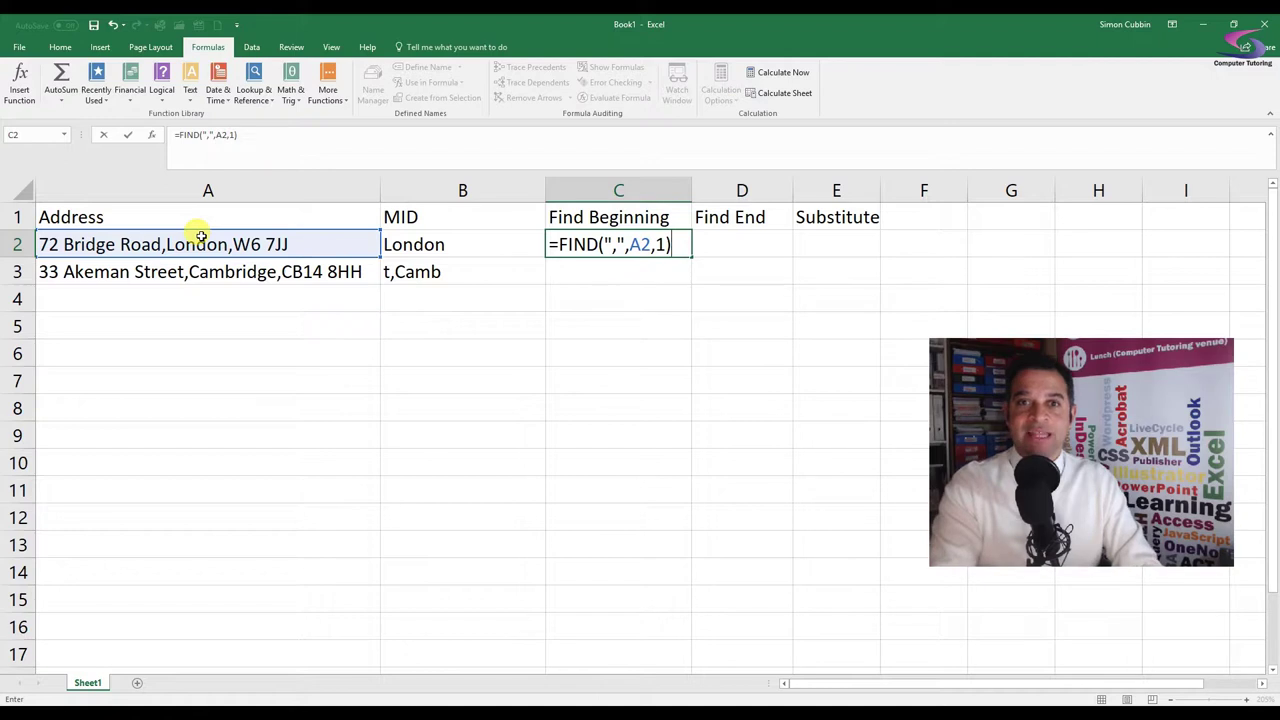
key(Return)
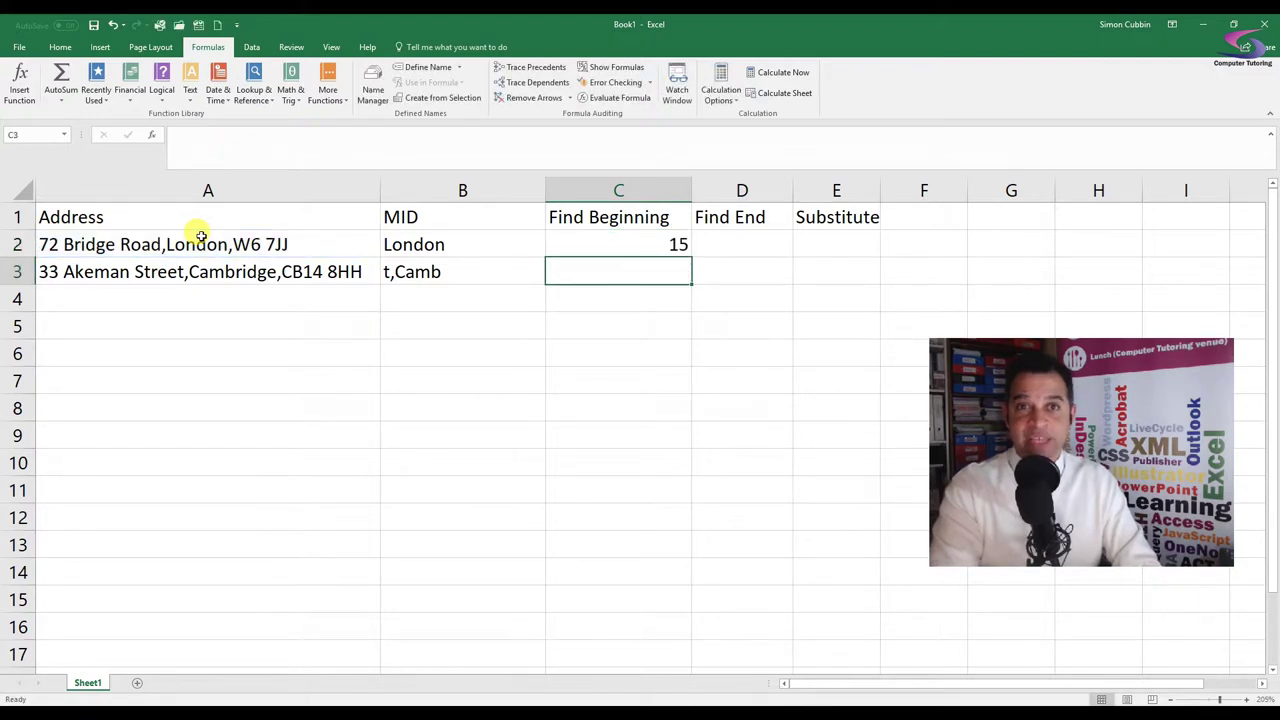
click(443, 244)
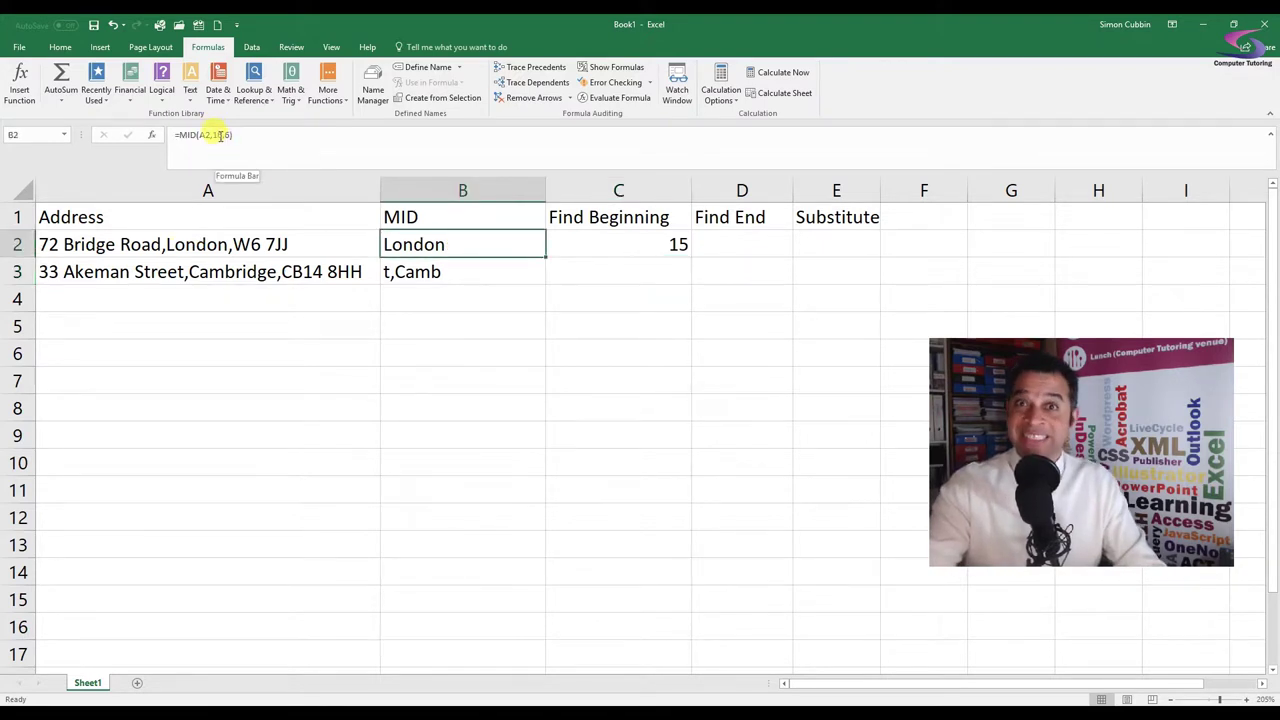
Step: Append +1 to C2's FIND formula so it returns 16, the town's start position
click(610, 242)
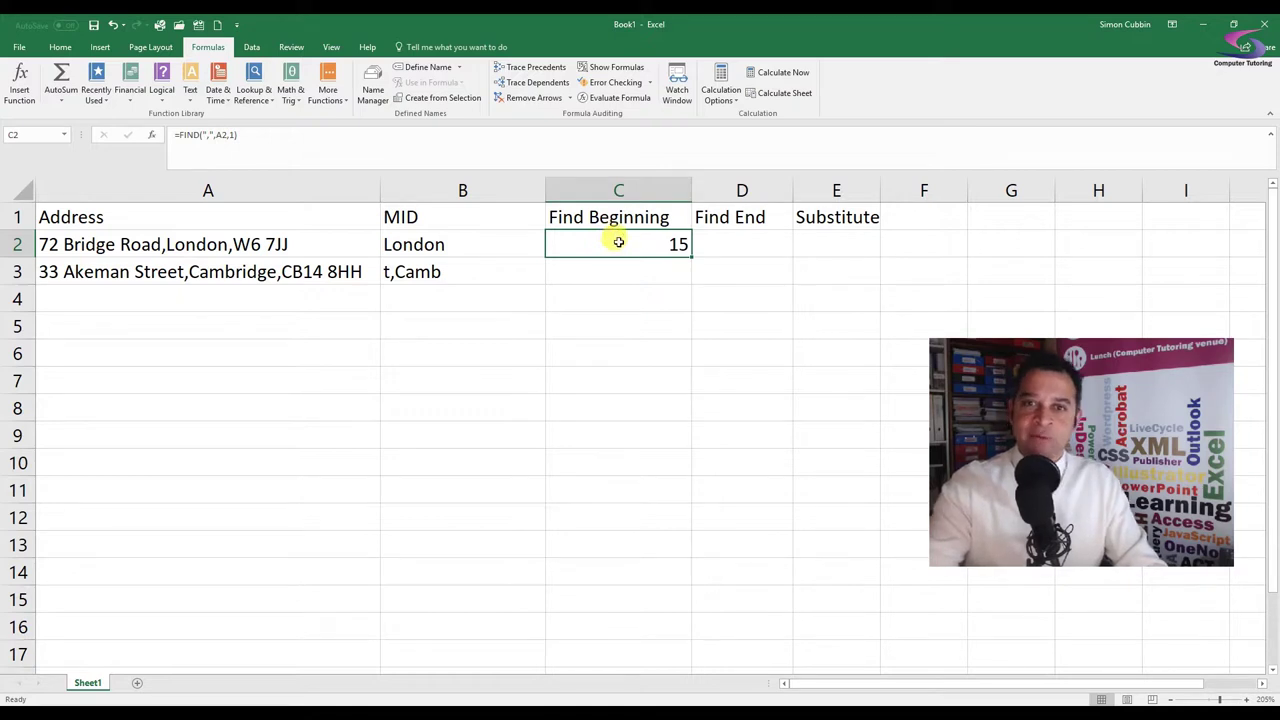
double_click(618, 242)
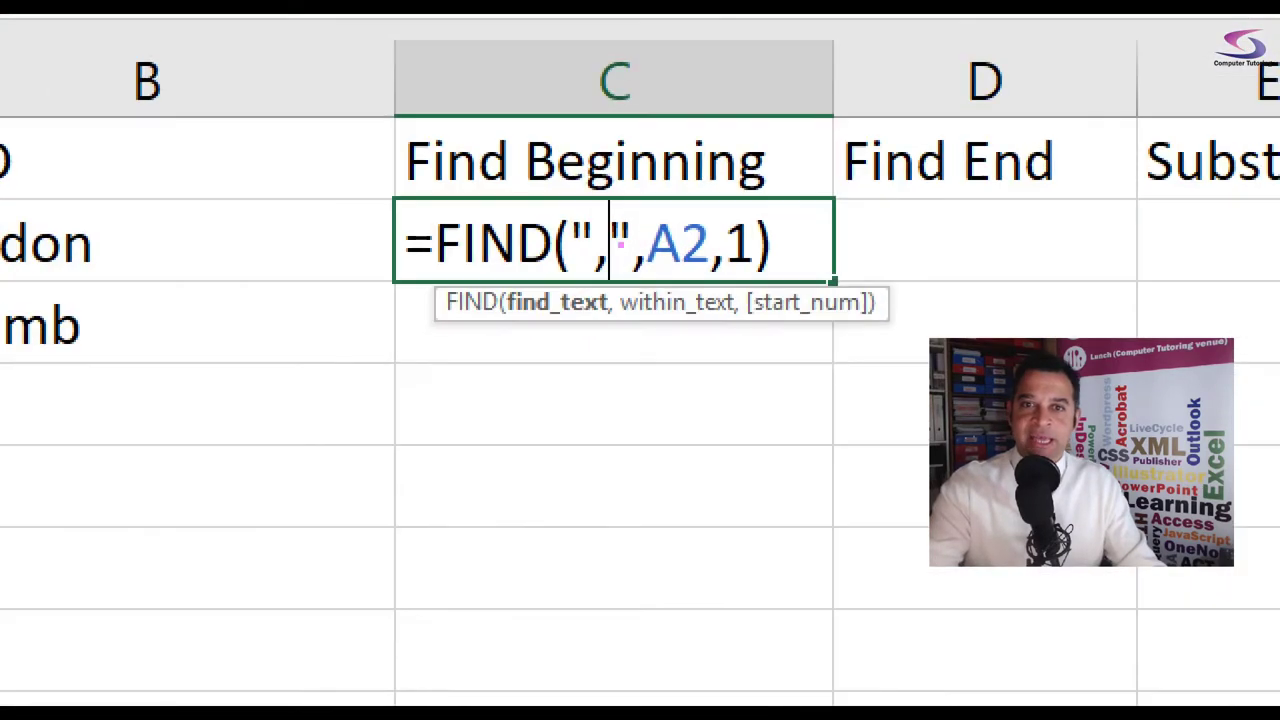
drag(538, 208, 675, 295)
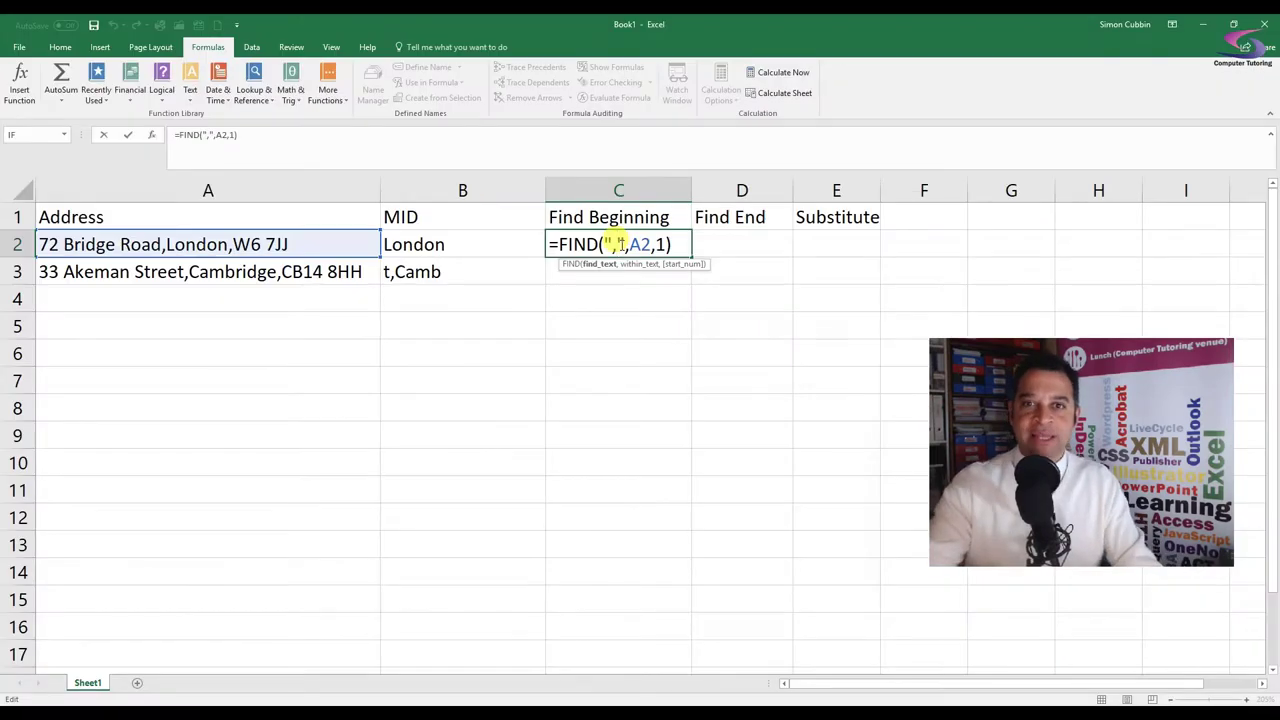
click(672, 244)
text(+1)
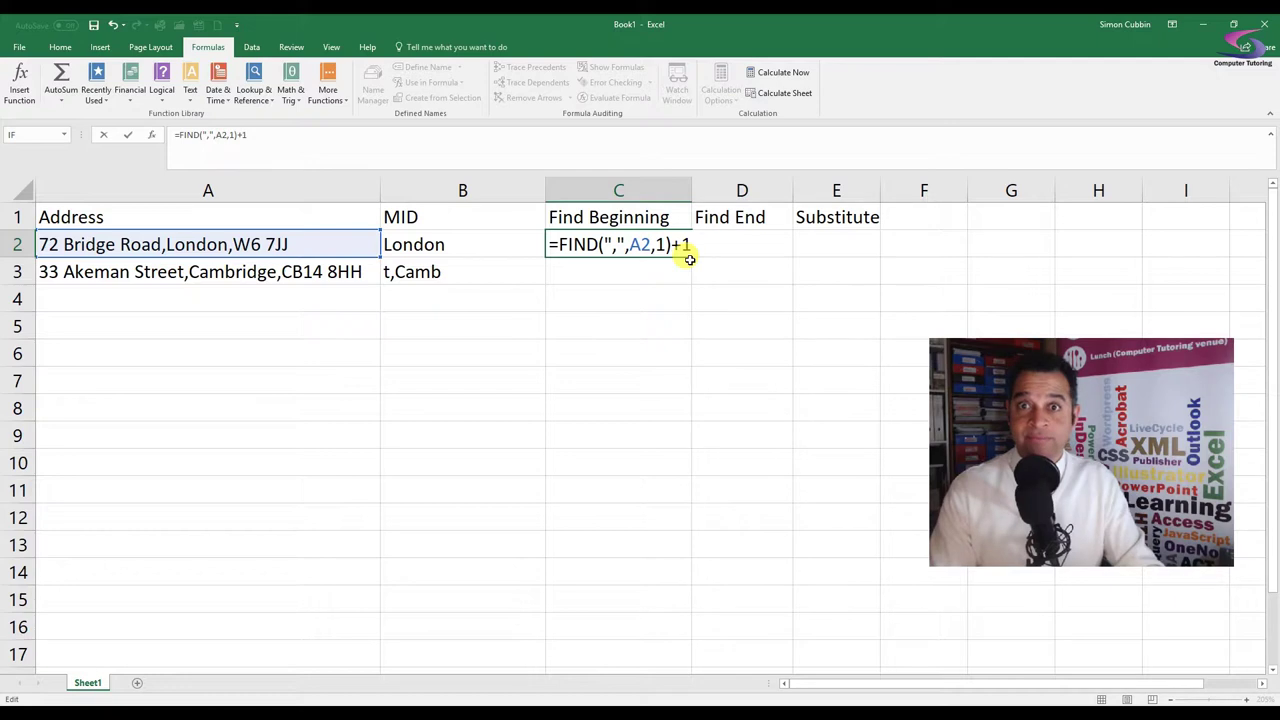
key(Return)
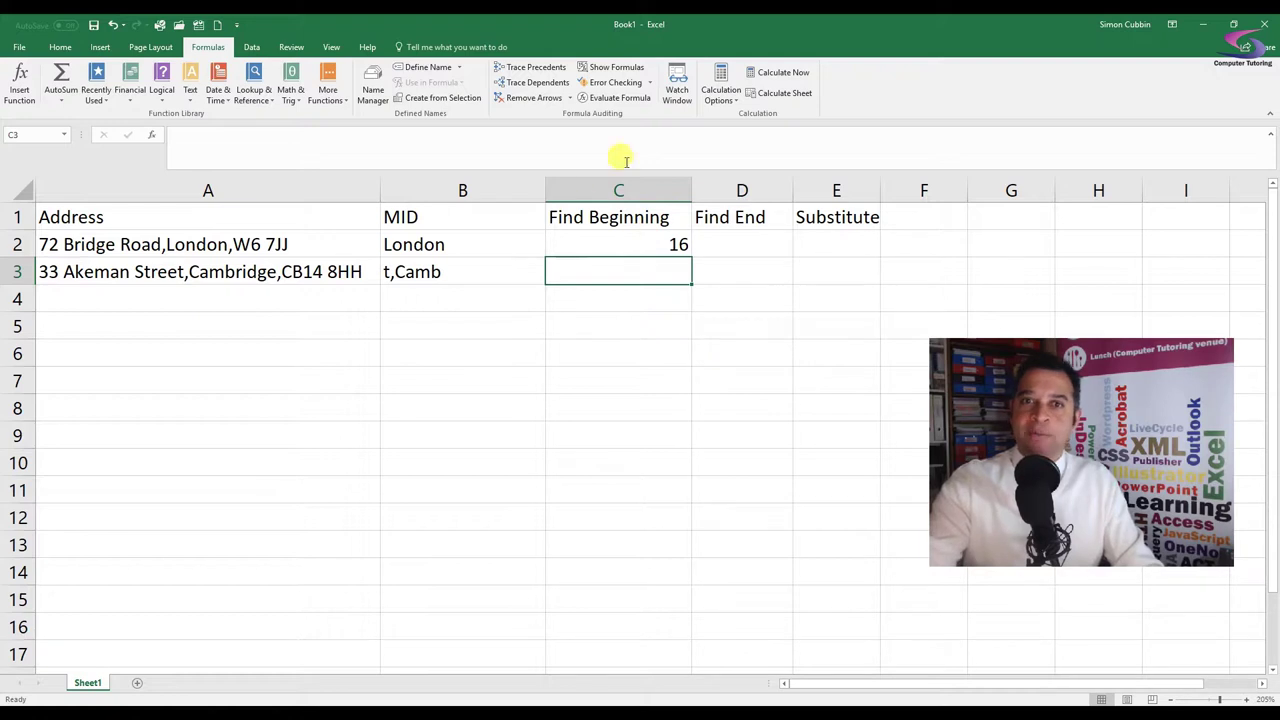
click(587, 243)
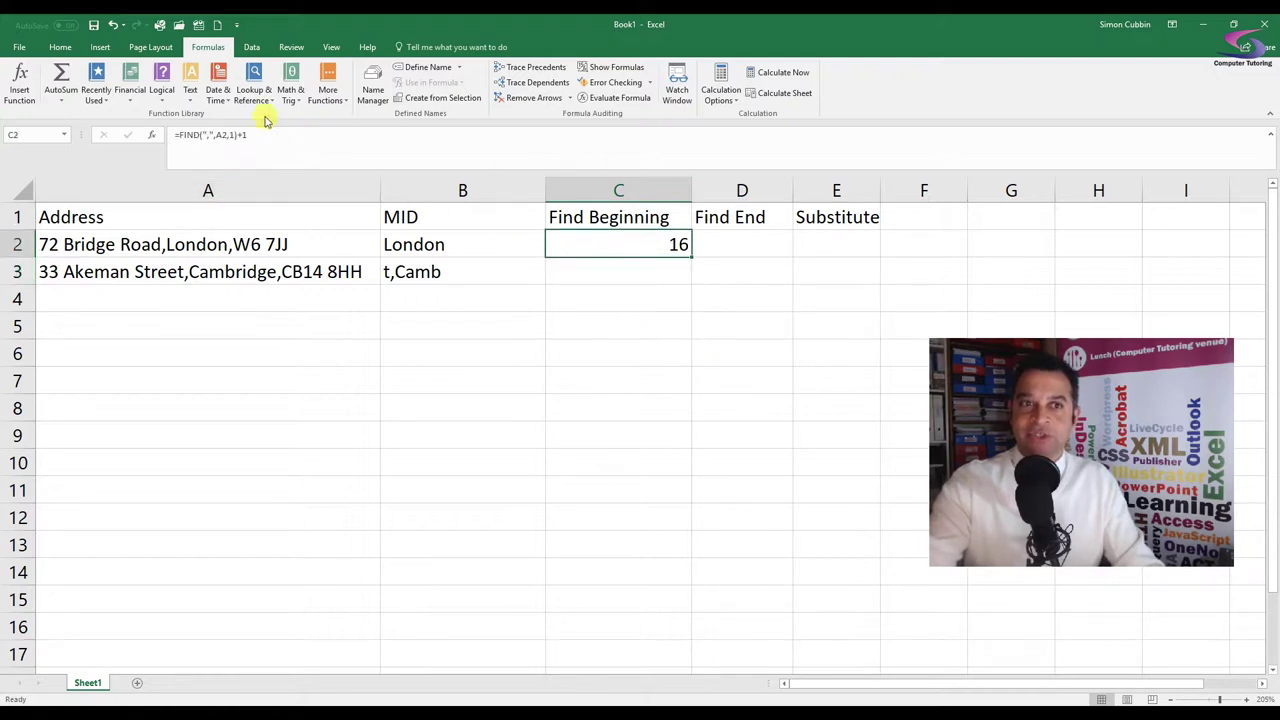
Step: Replace the fixed 16 in B2's formula with C2, giving =MID(A2,C2,6)
click(438, 243)
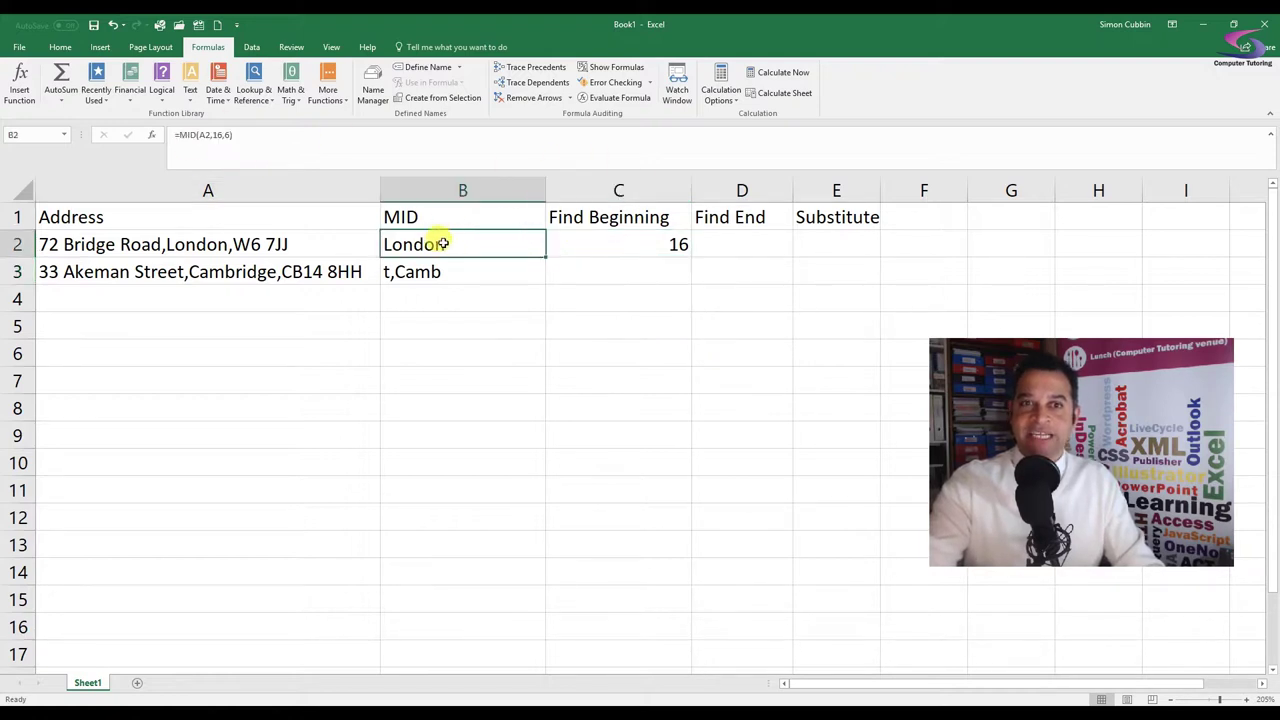
click(214, 134)
double_click(219, 134)
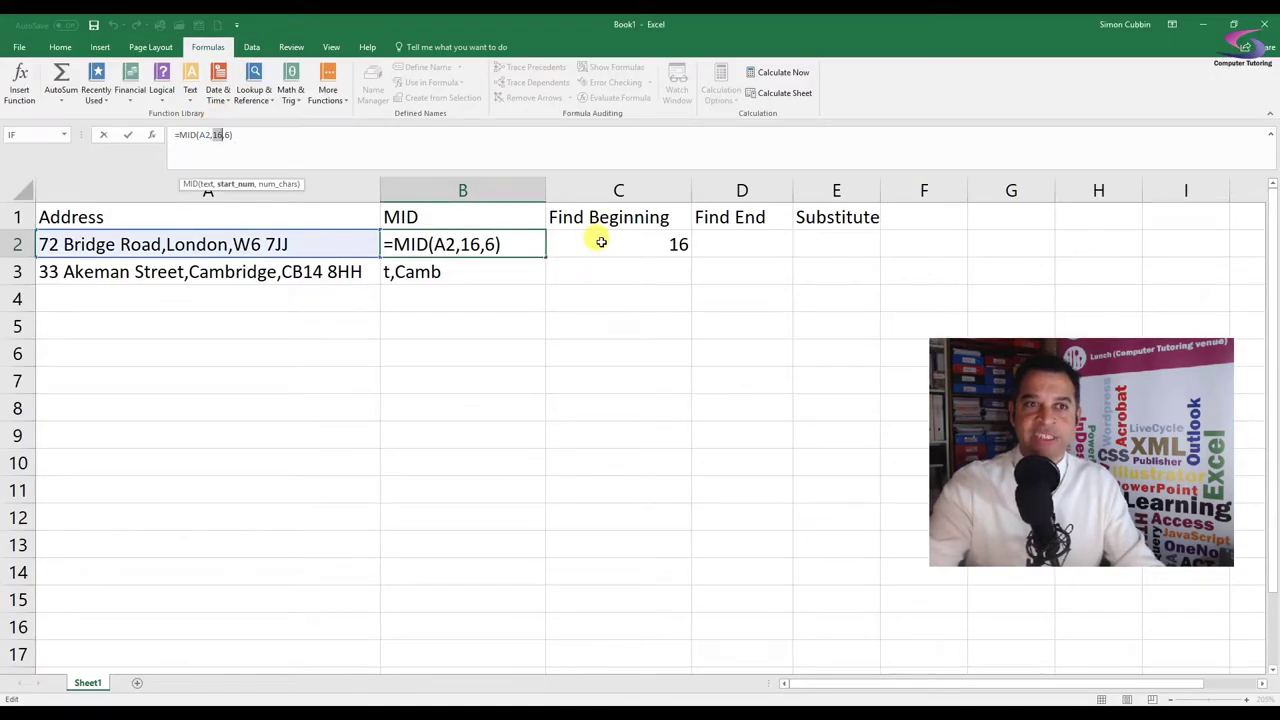
click(600, 242)
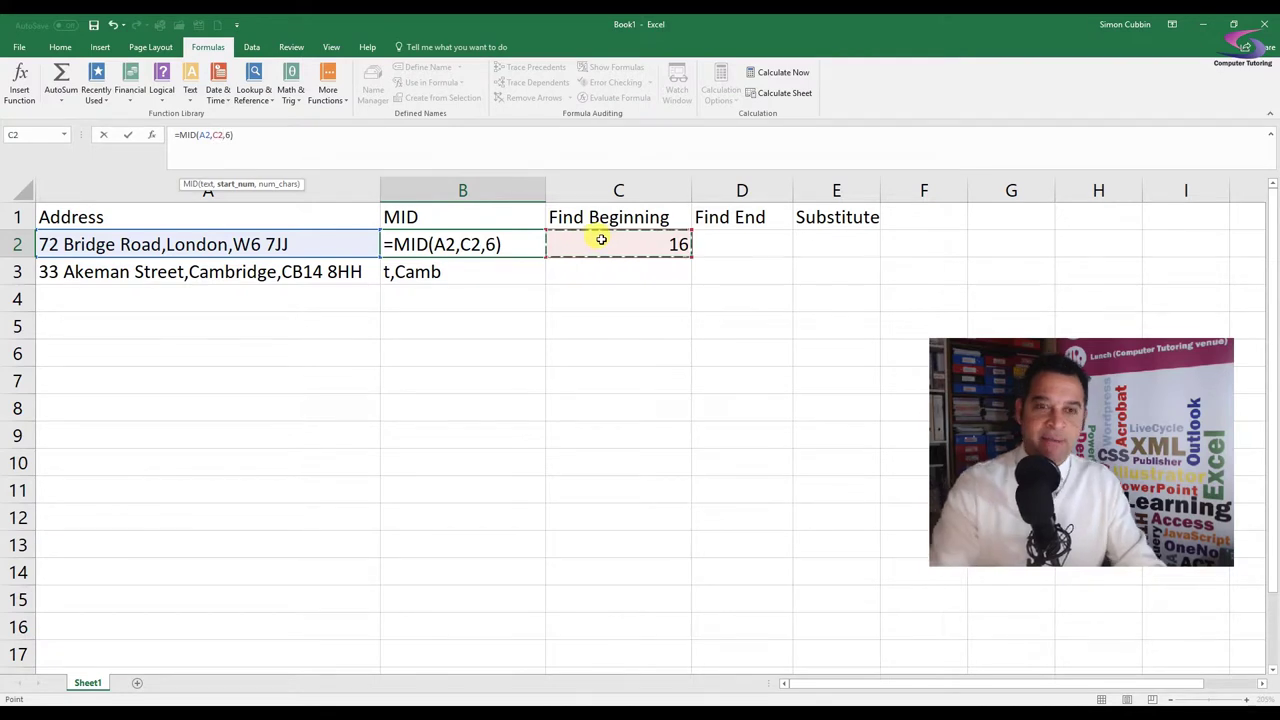
key(Return)
click(422, 245)
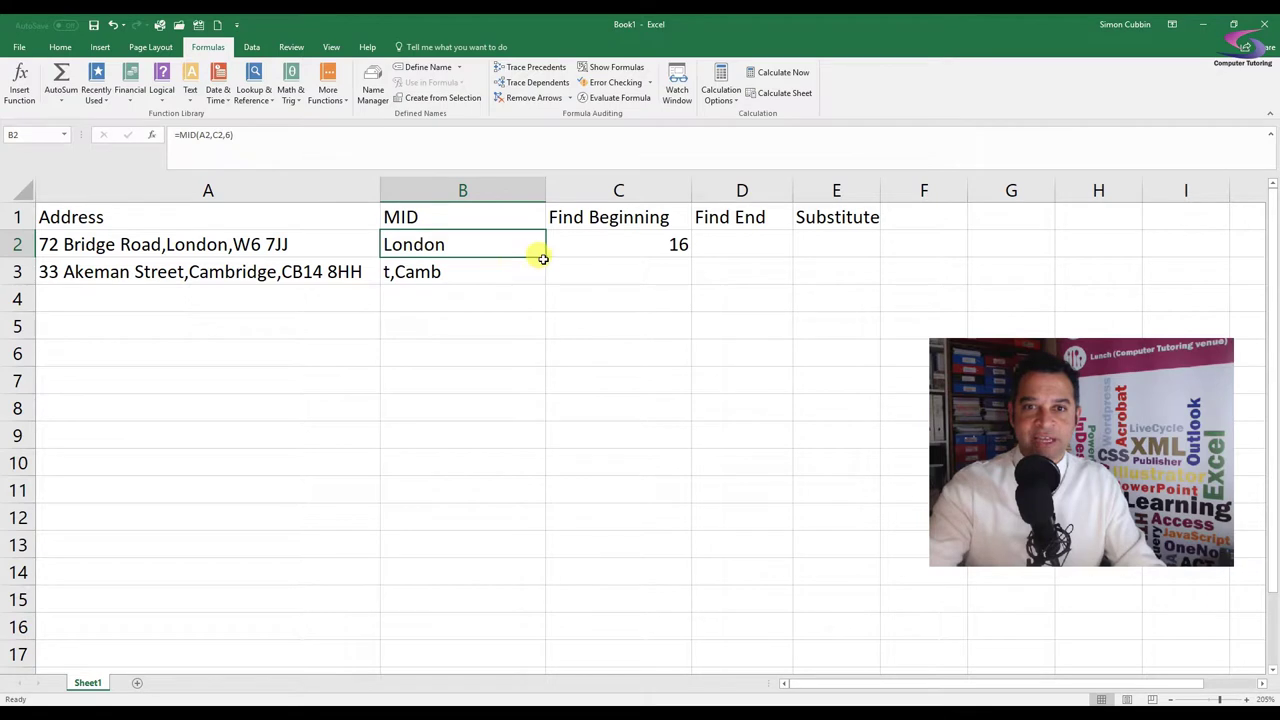
click(650, 243)
Step: Fill B2:C2 down to row 3, so C3 shows 18 and B3 shows Cambri
drag(530, 243, 694, 280)
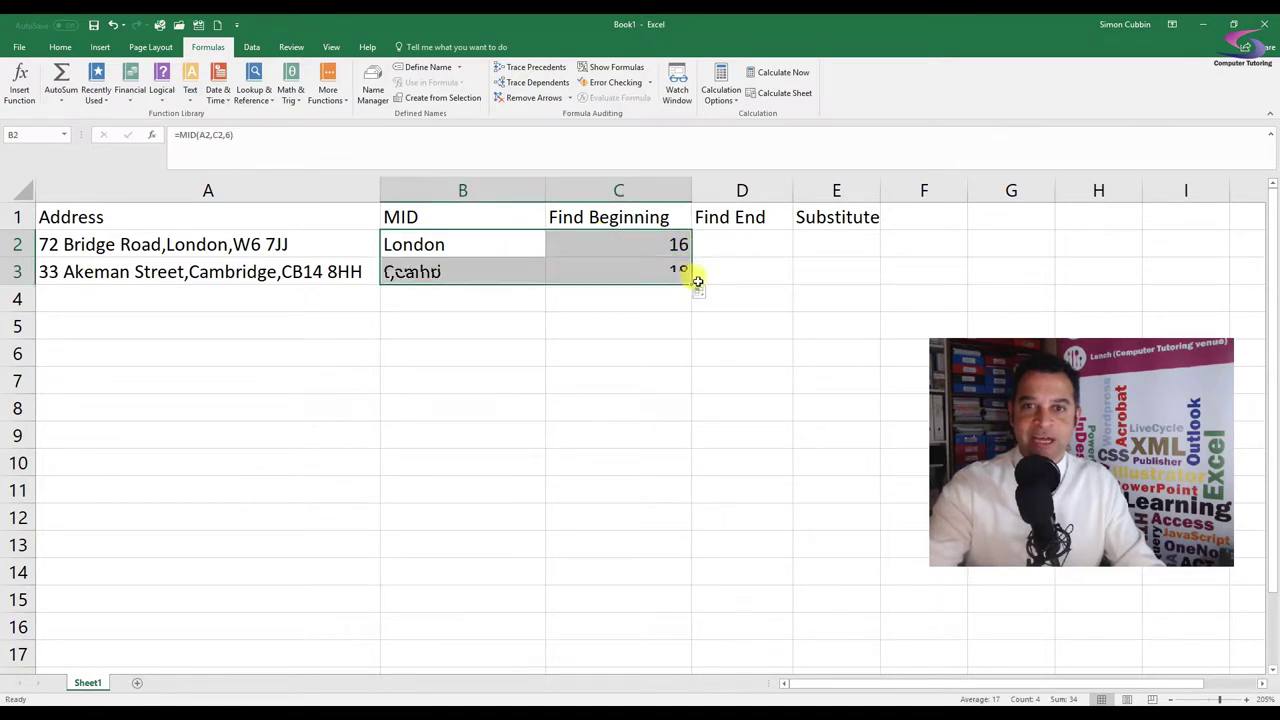
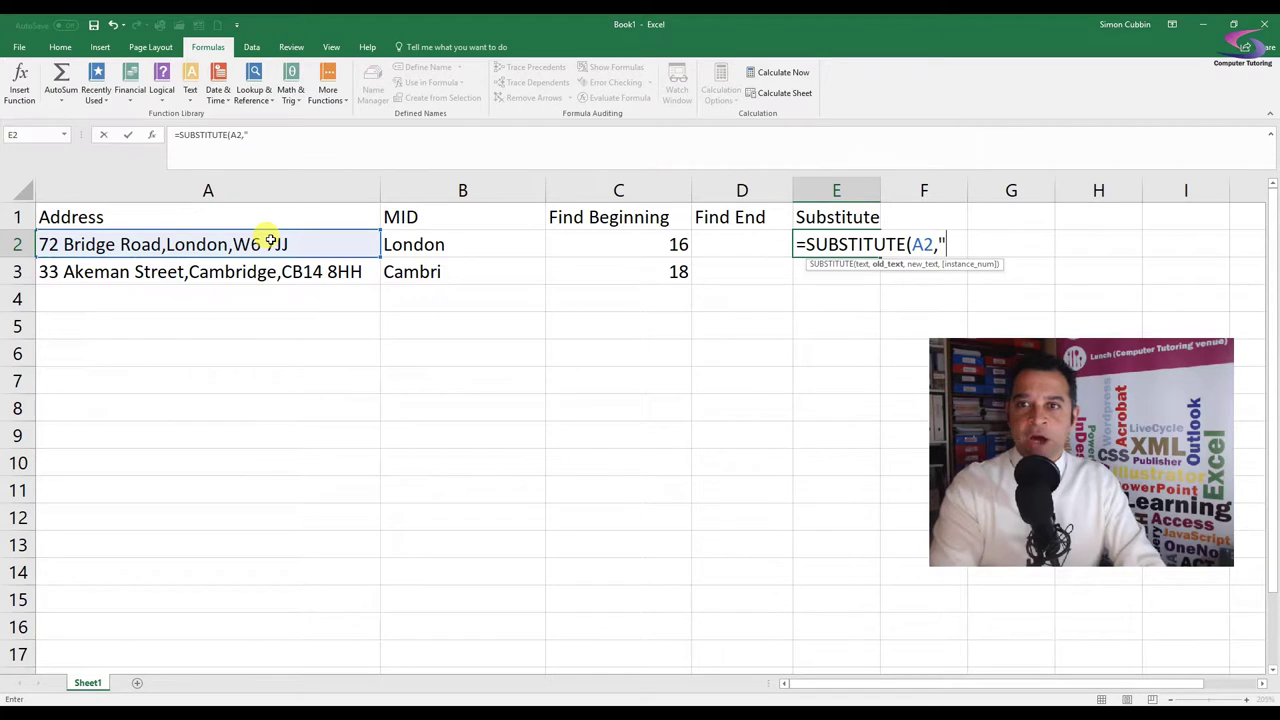
text(,",)
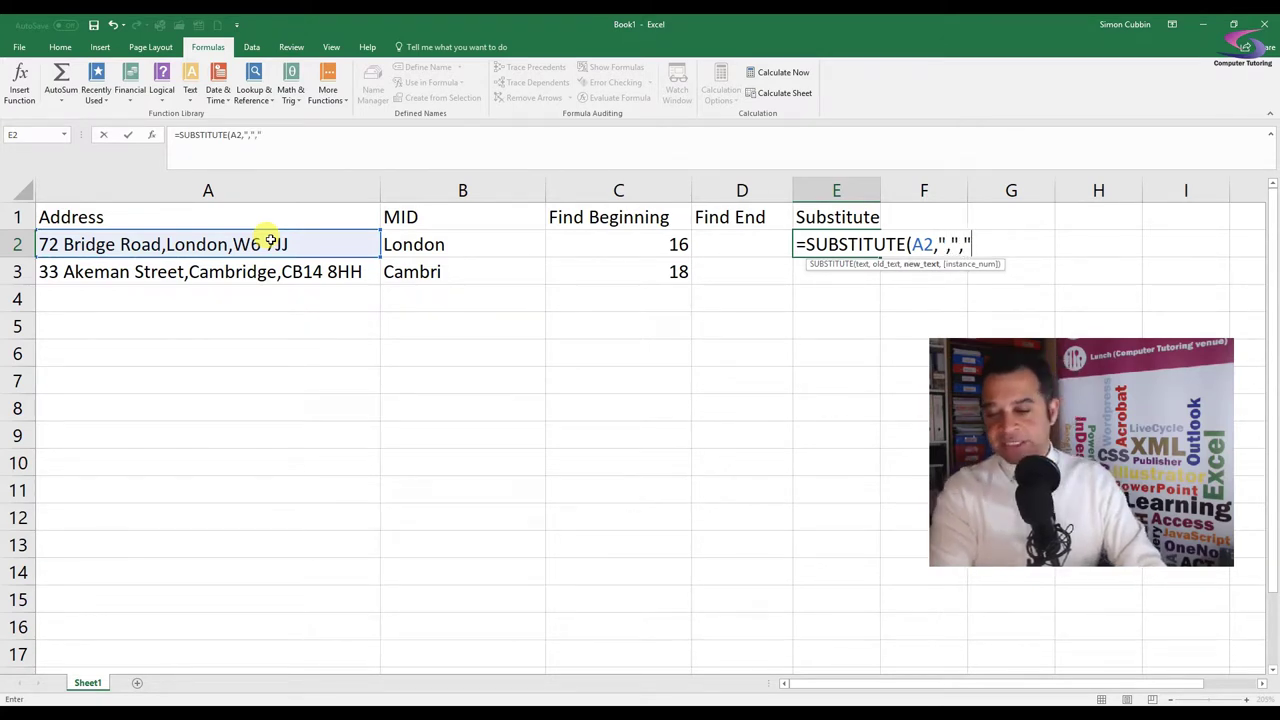
text(~",)
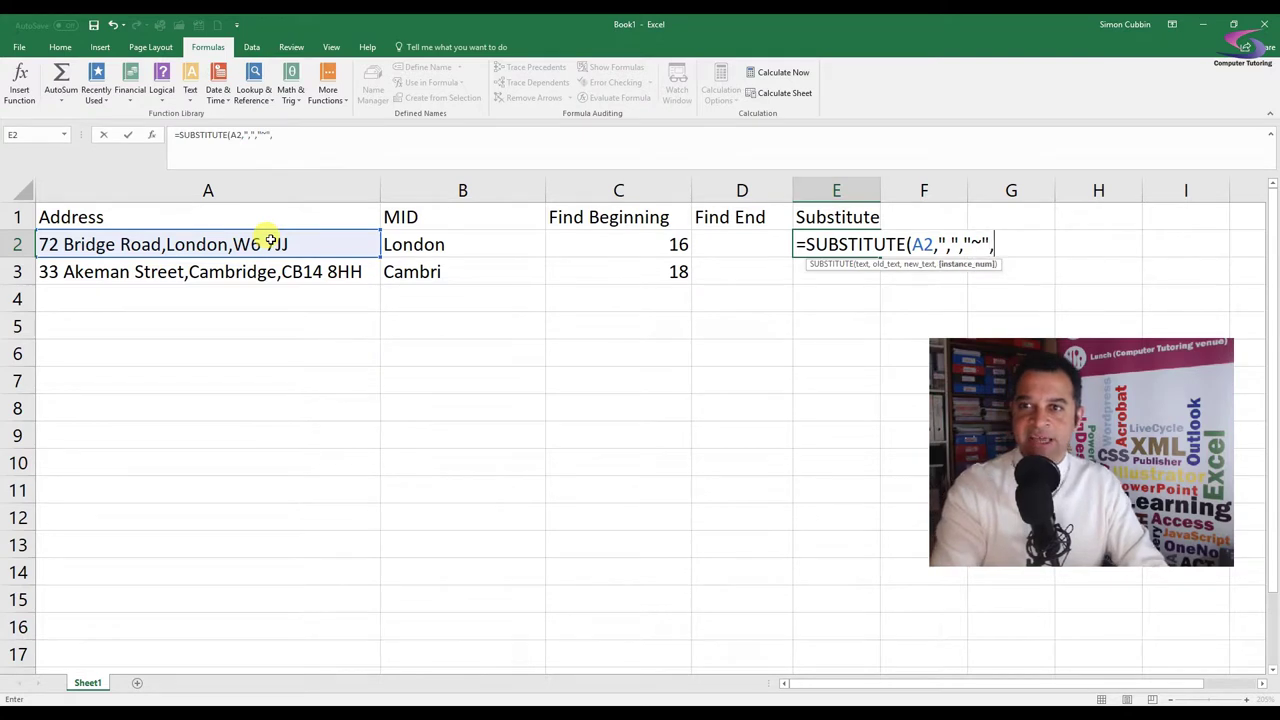
text(2))
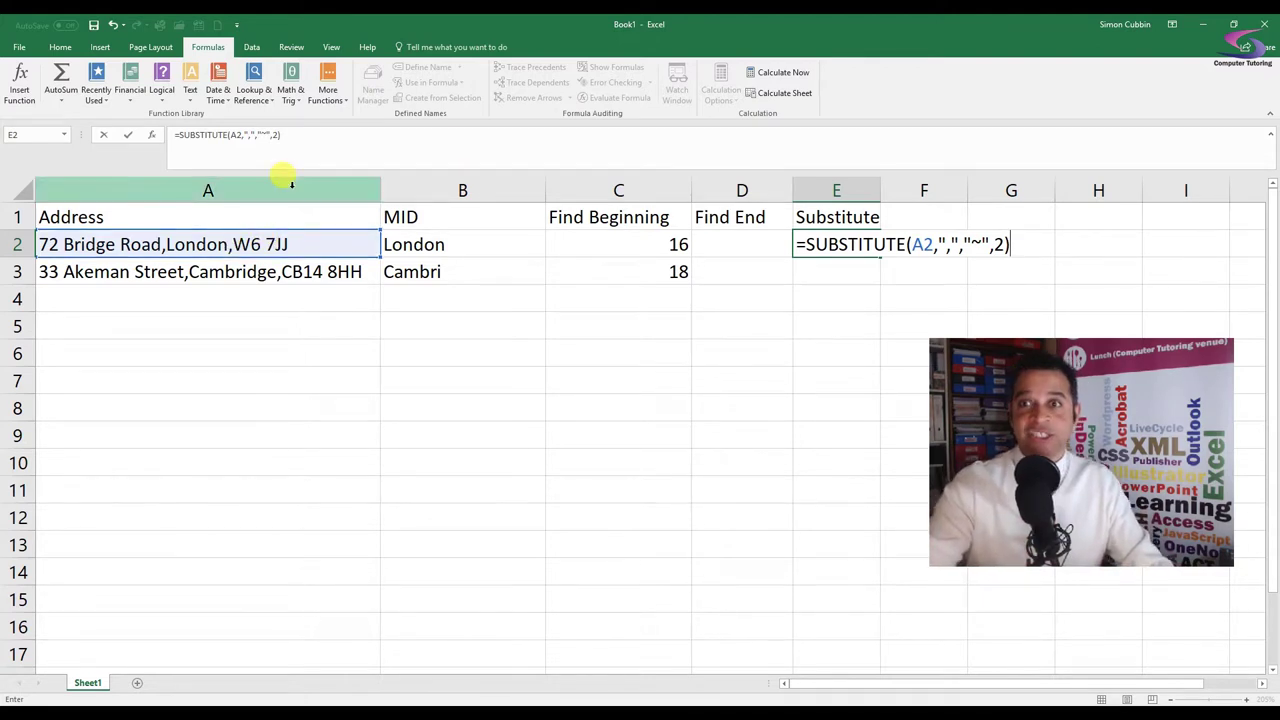
key(Return)
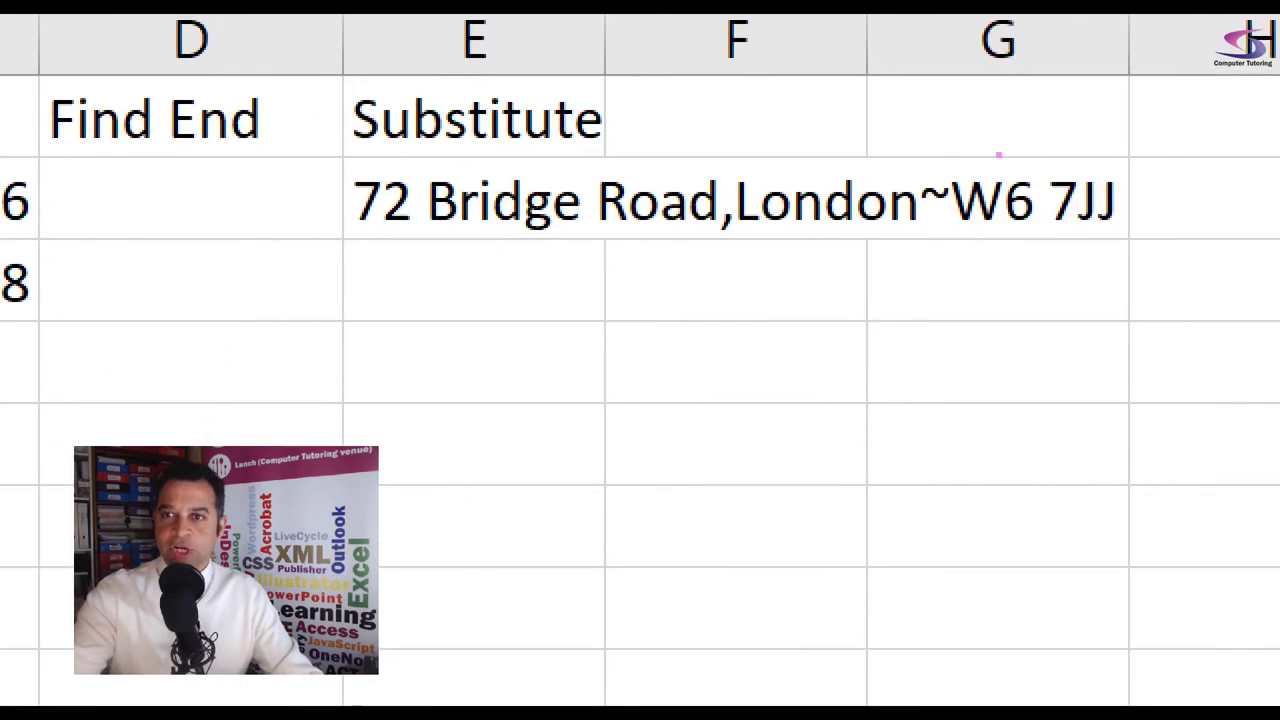
drag(713, 158, 747, 253)
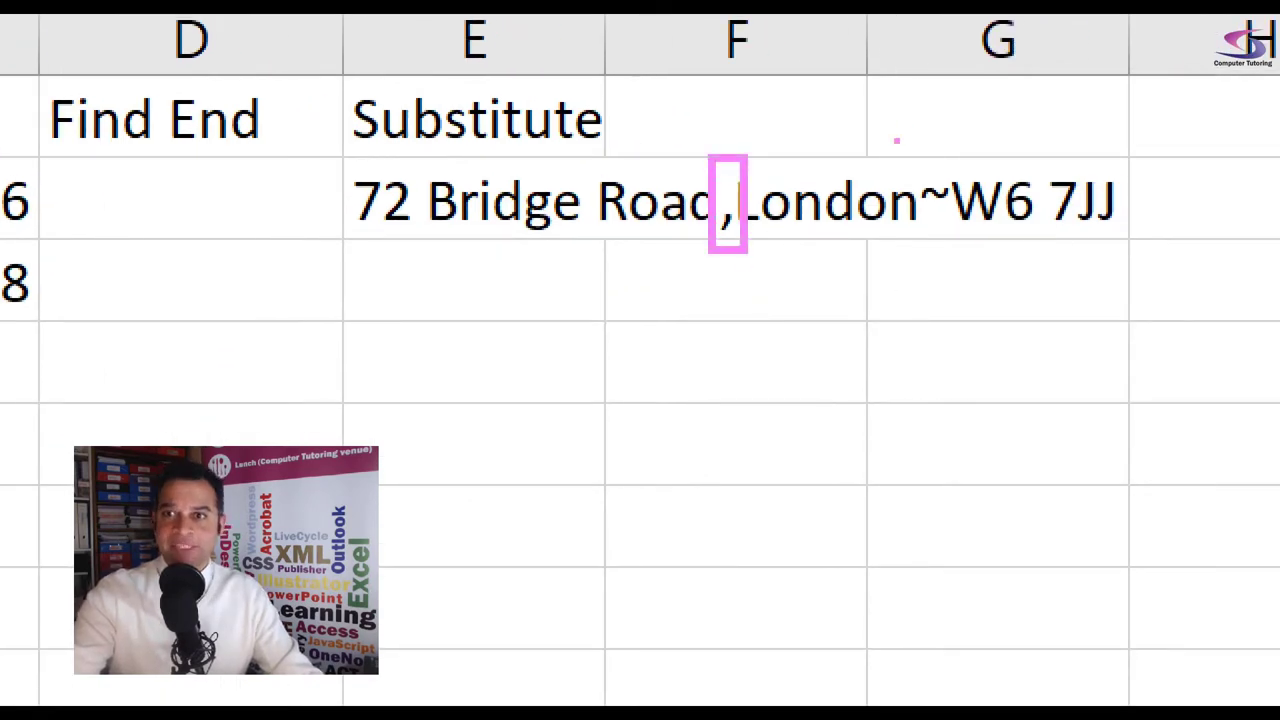
mouse_move(893, 135)
mouse_down()
mouse_move(950, 250)
mouse_move(962, 248)
mouse_up()
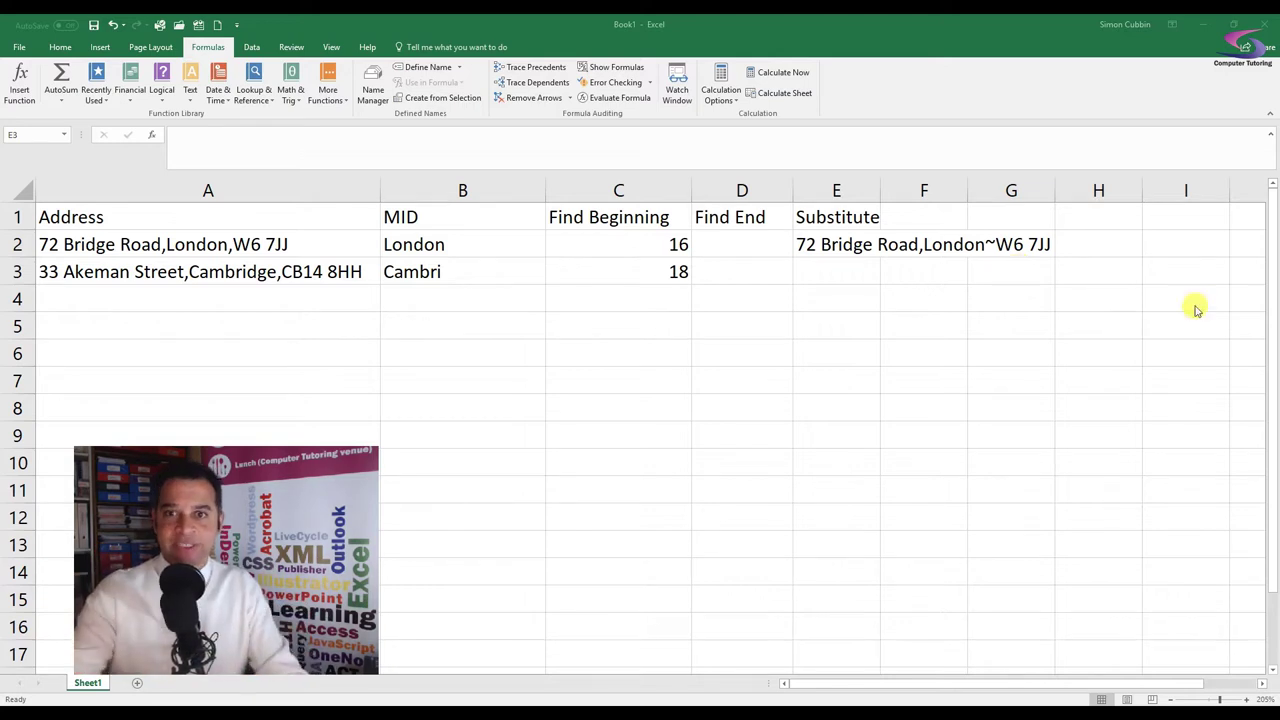
Step: Enter =FIND("~",E2,1) in D2 so Find End returns 22 for row 2
click(737, 243)
text(=)
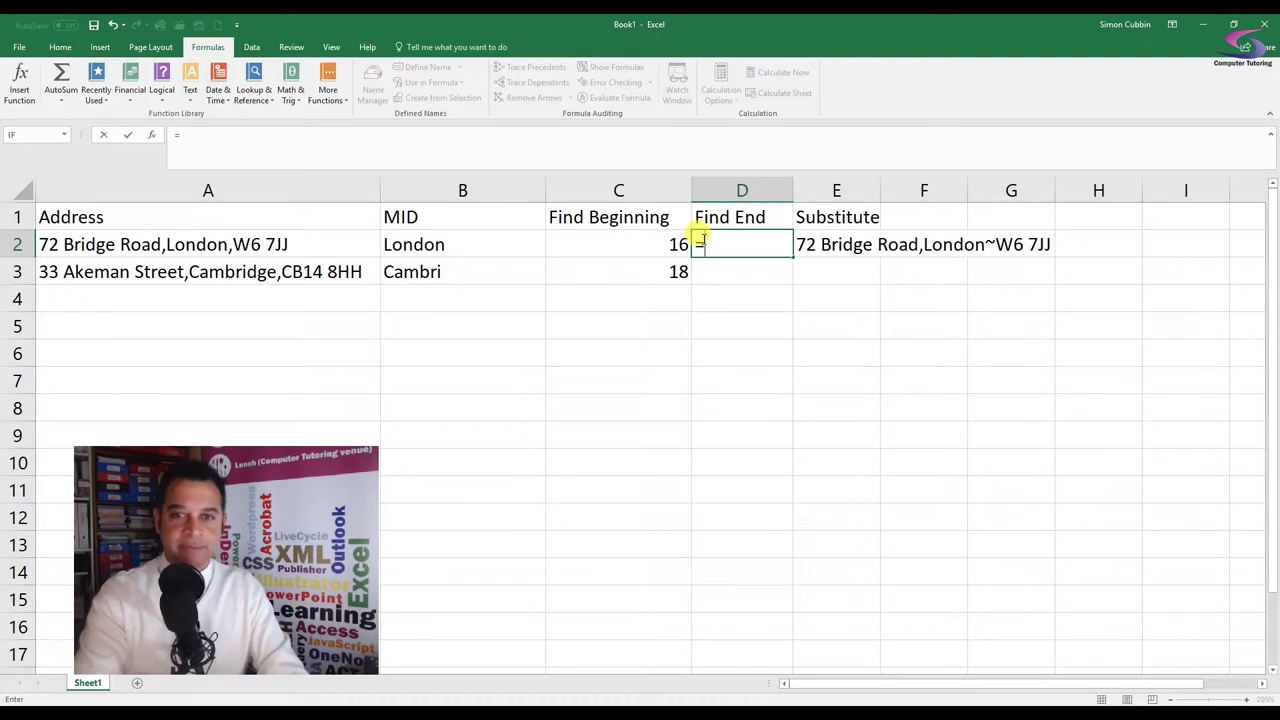
text(FIND()
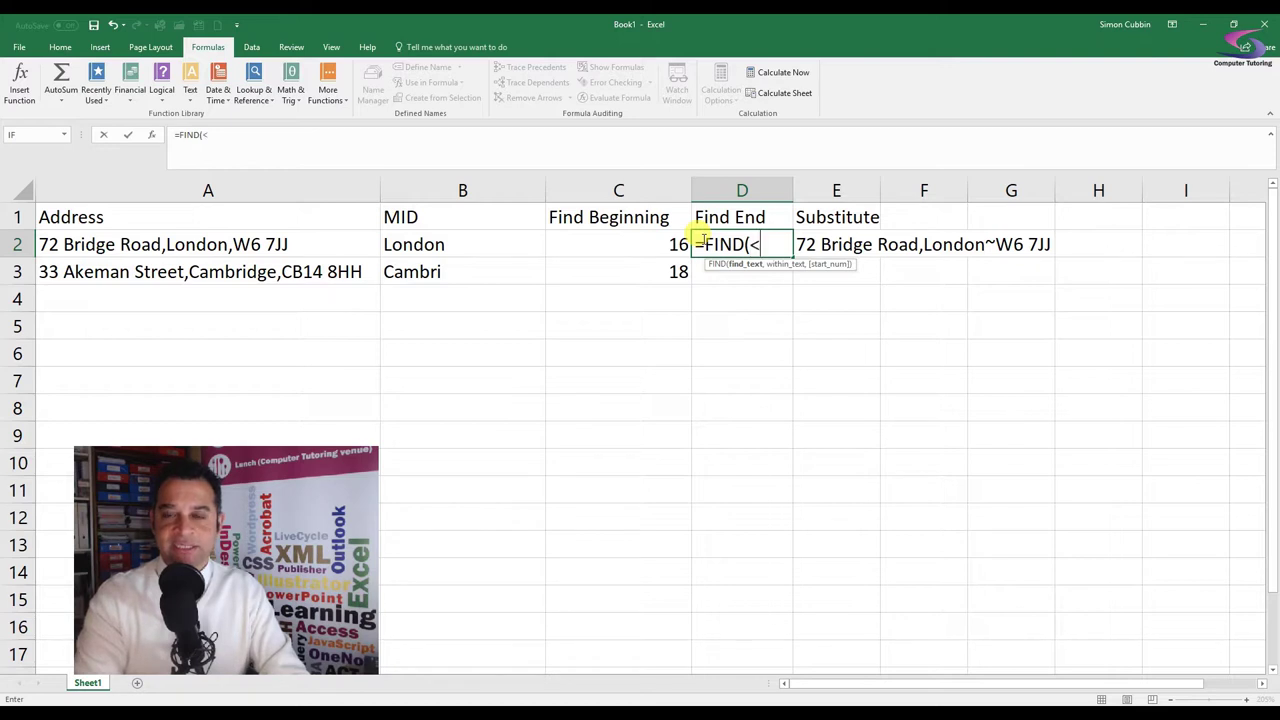
text(")
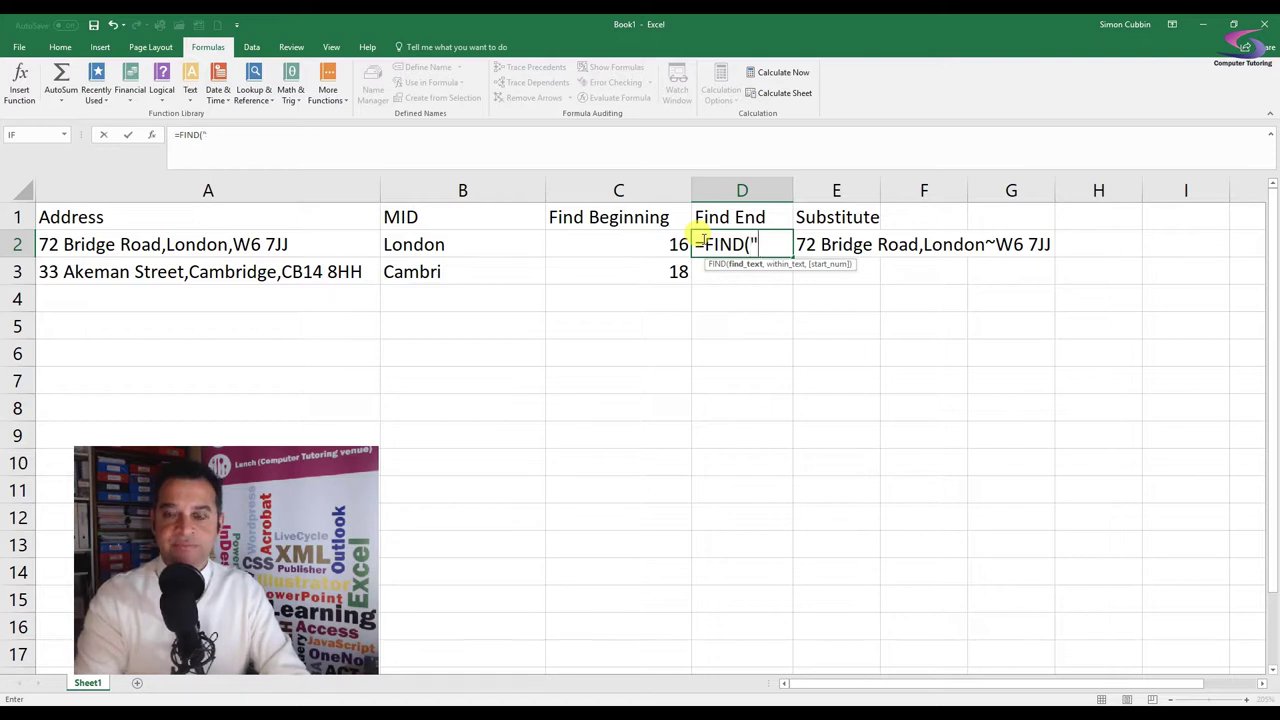
text(~)
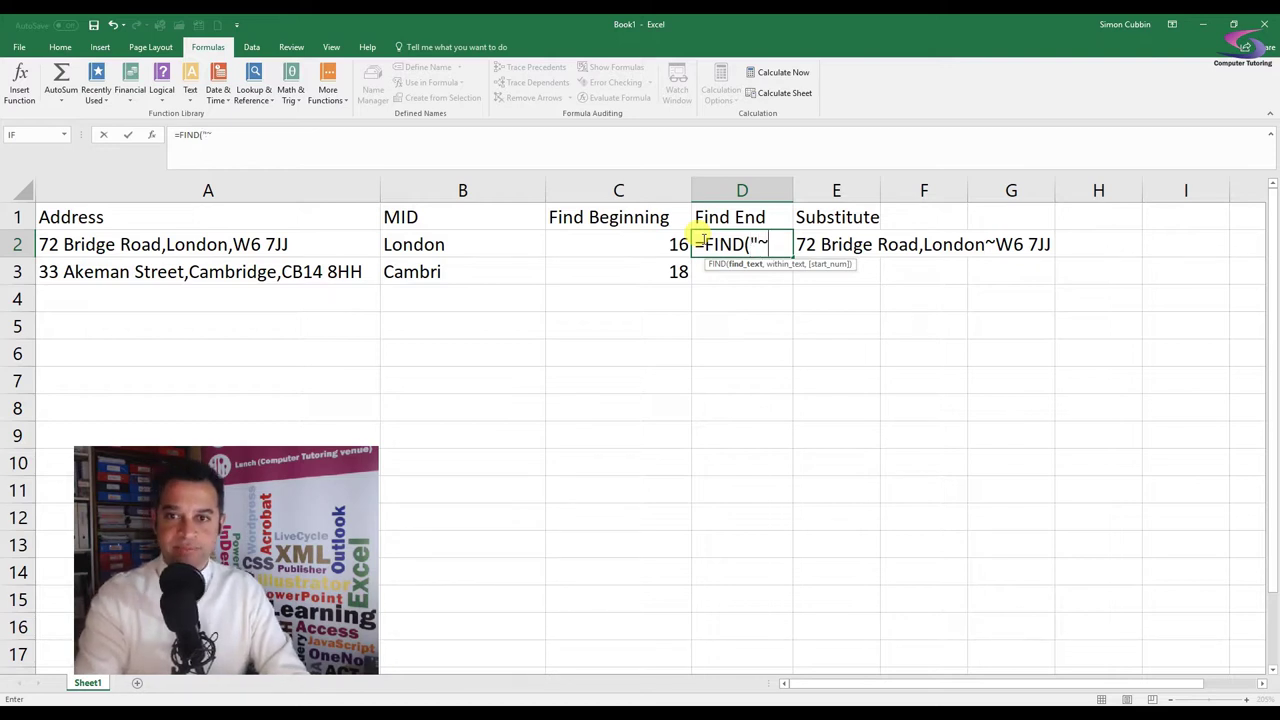
text(",)
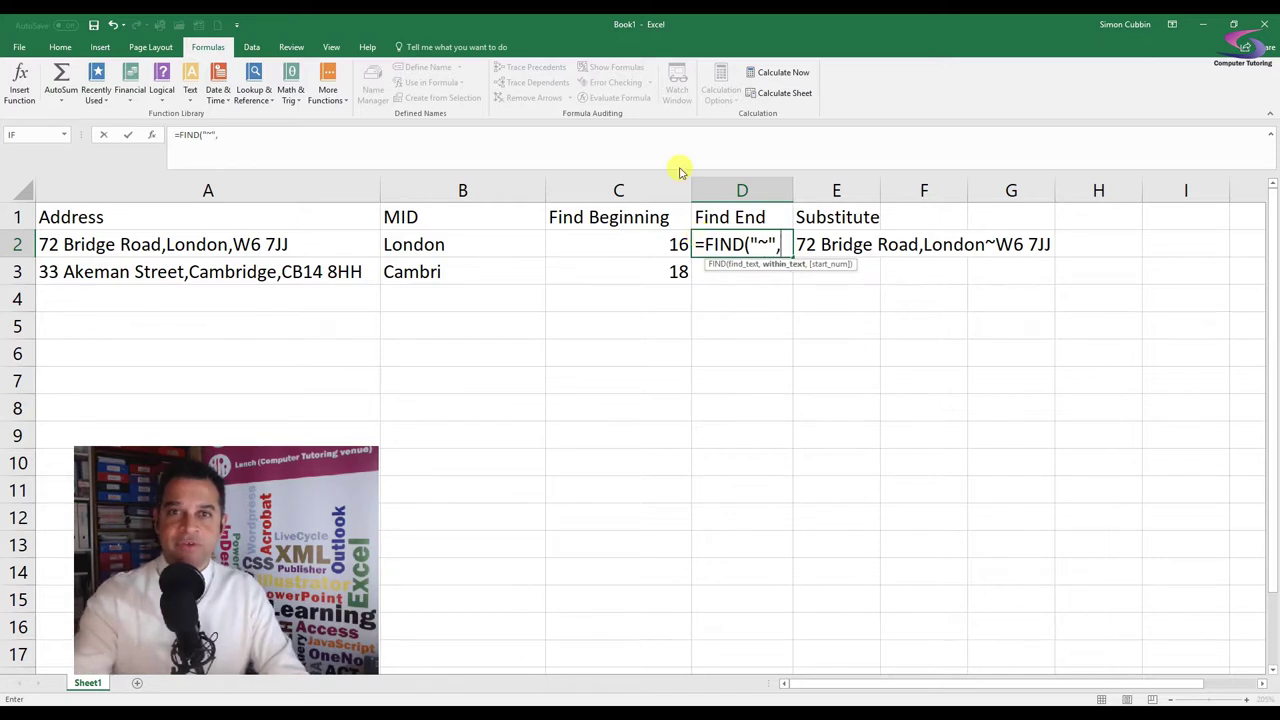
click(609, 138)
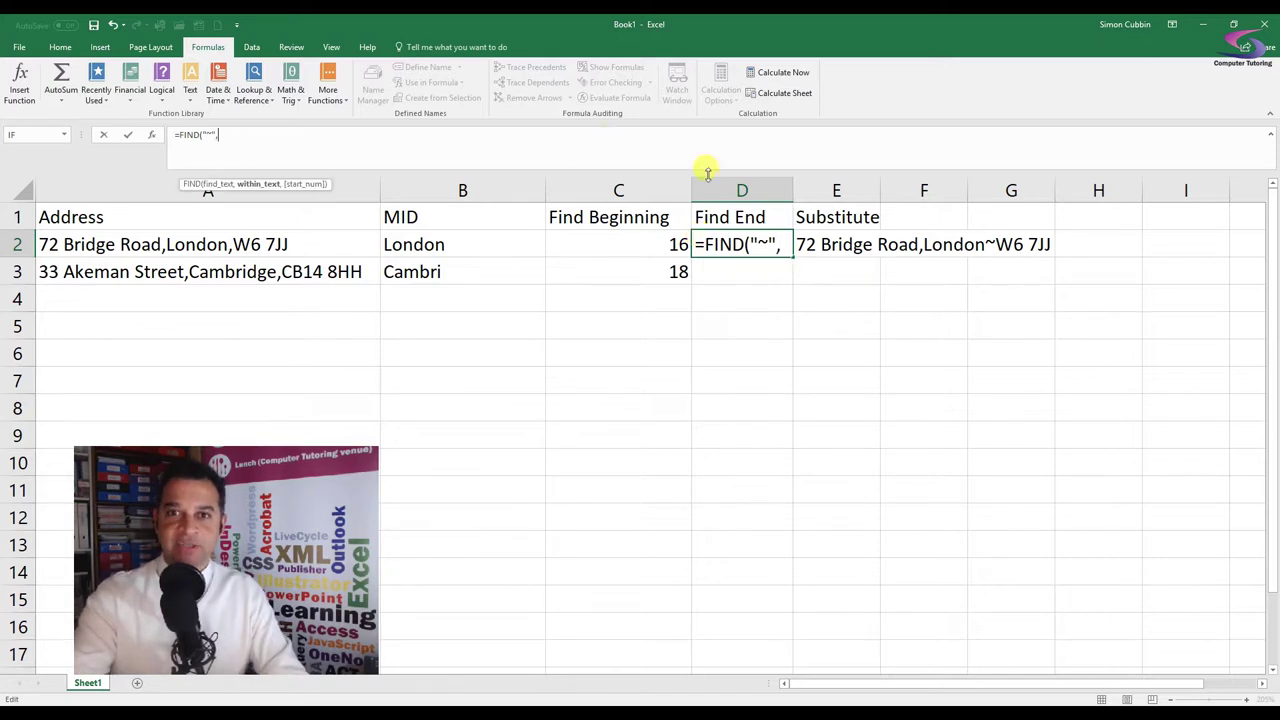
click(830, 244)
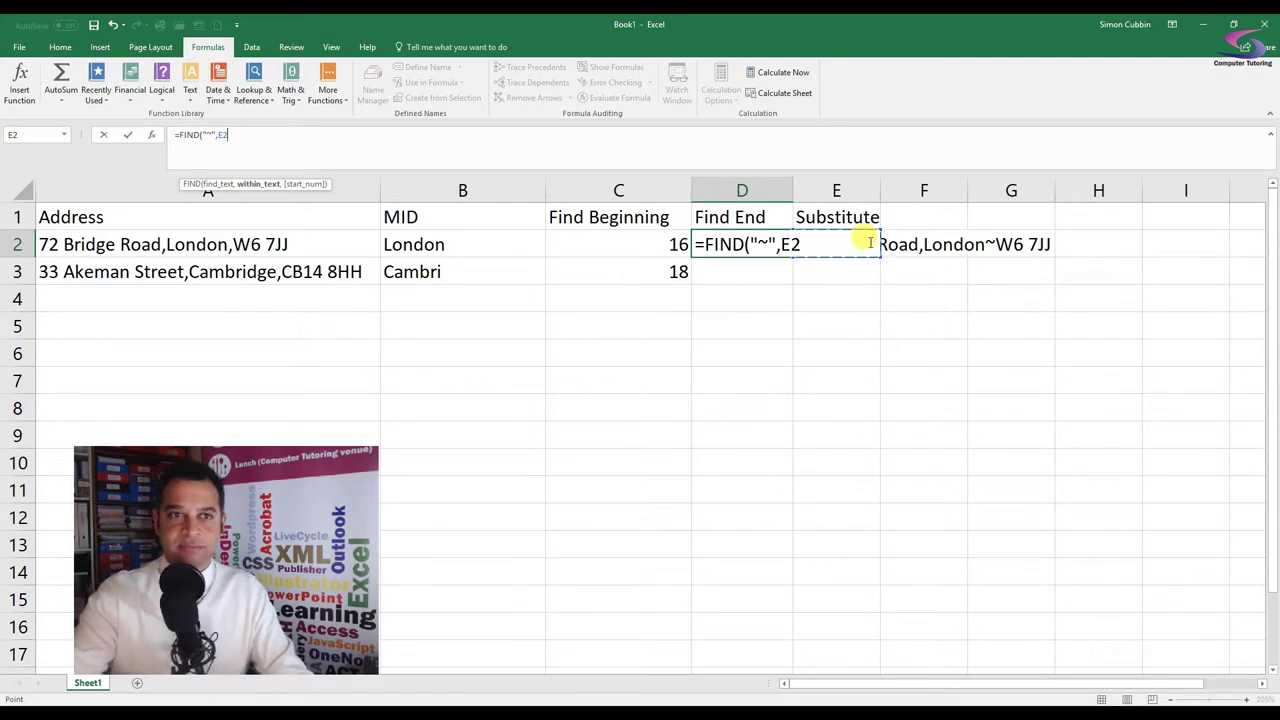
text(,)
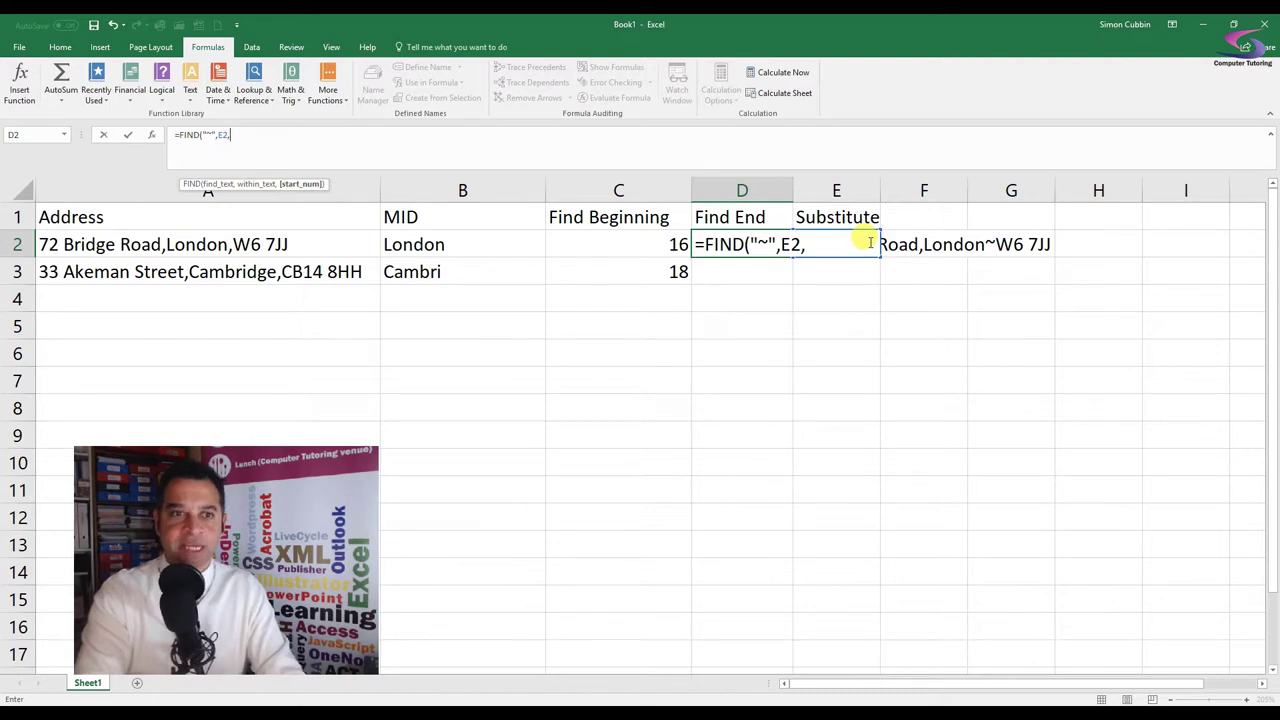
text(1)
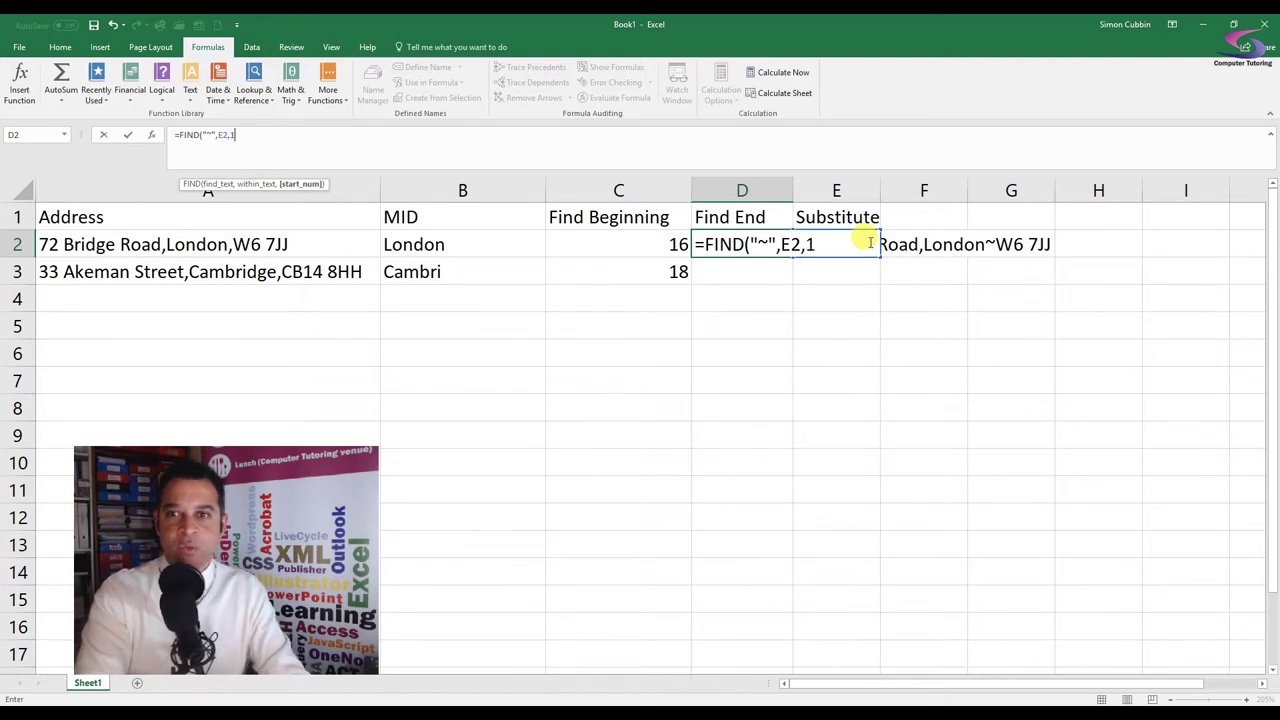
text())
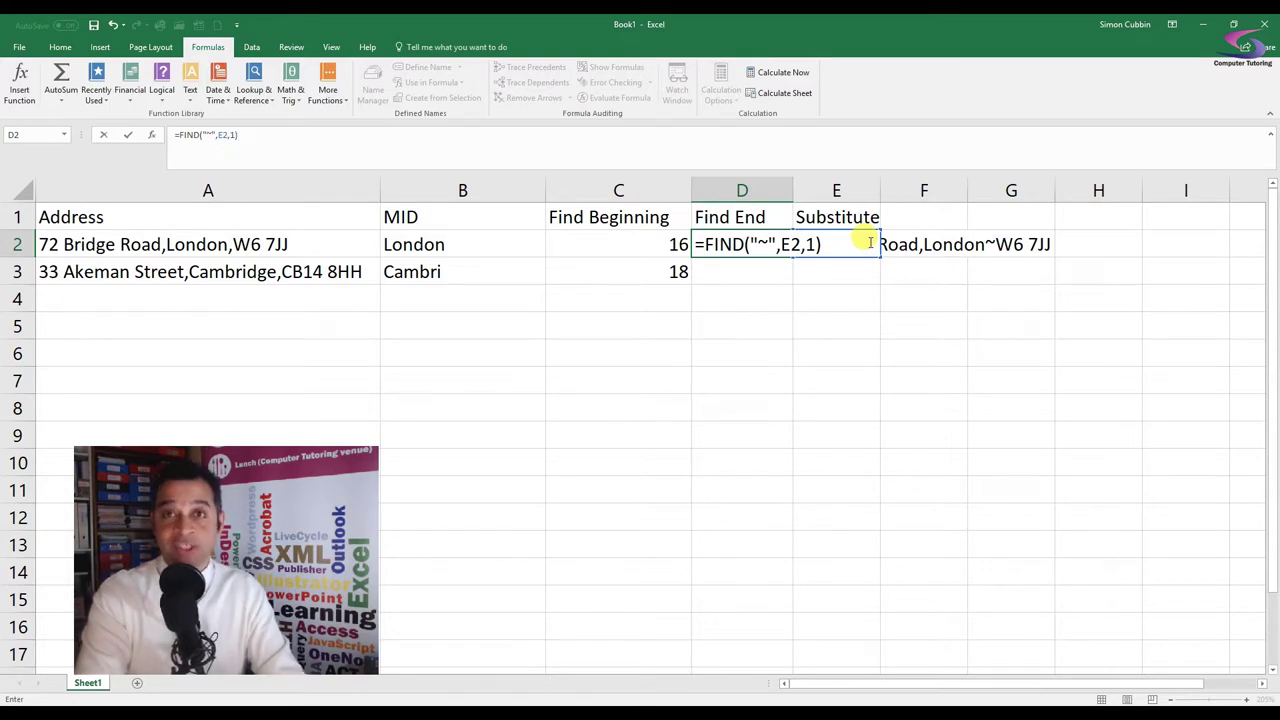
key(Return)
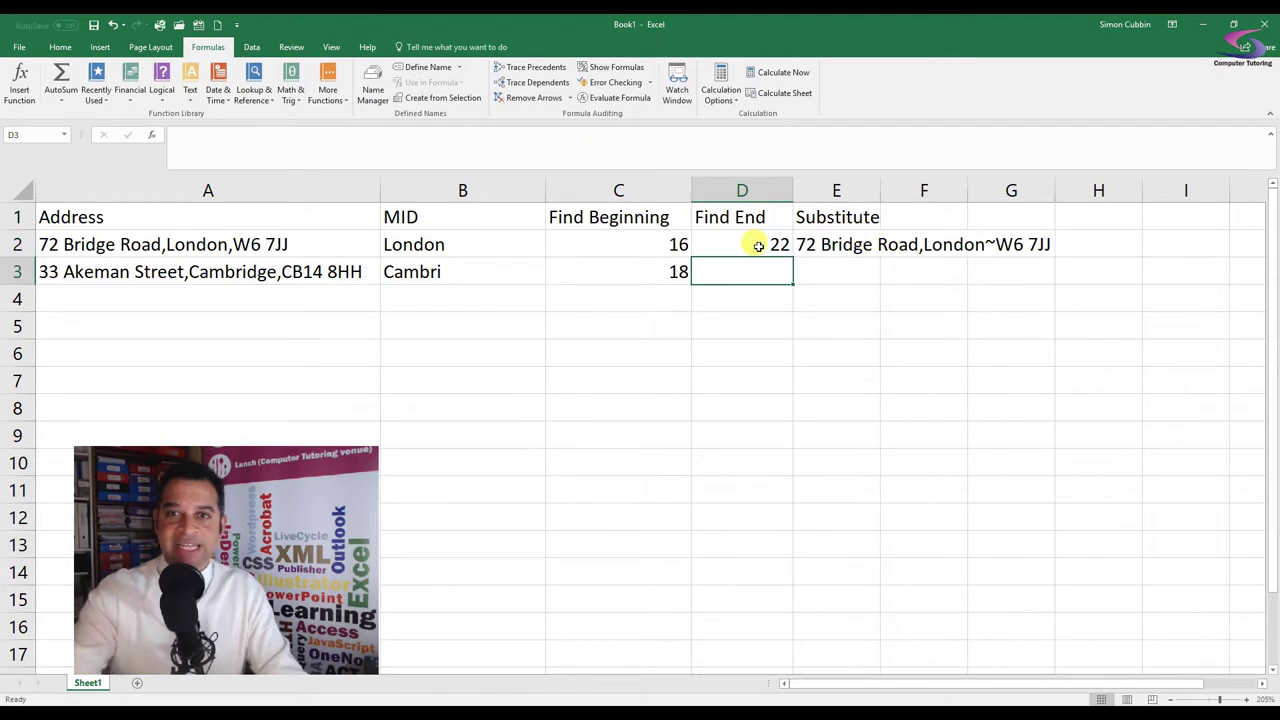
click(758, 245)
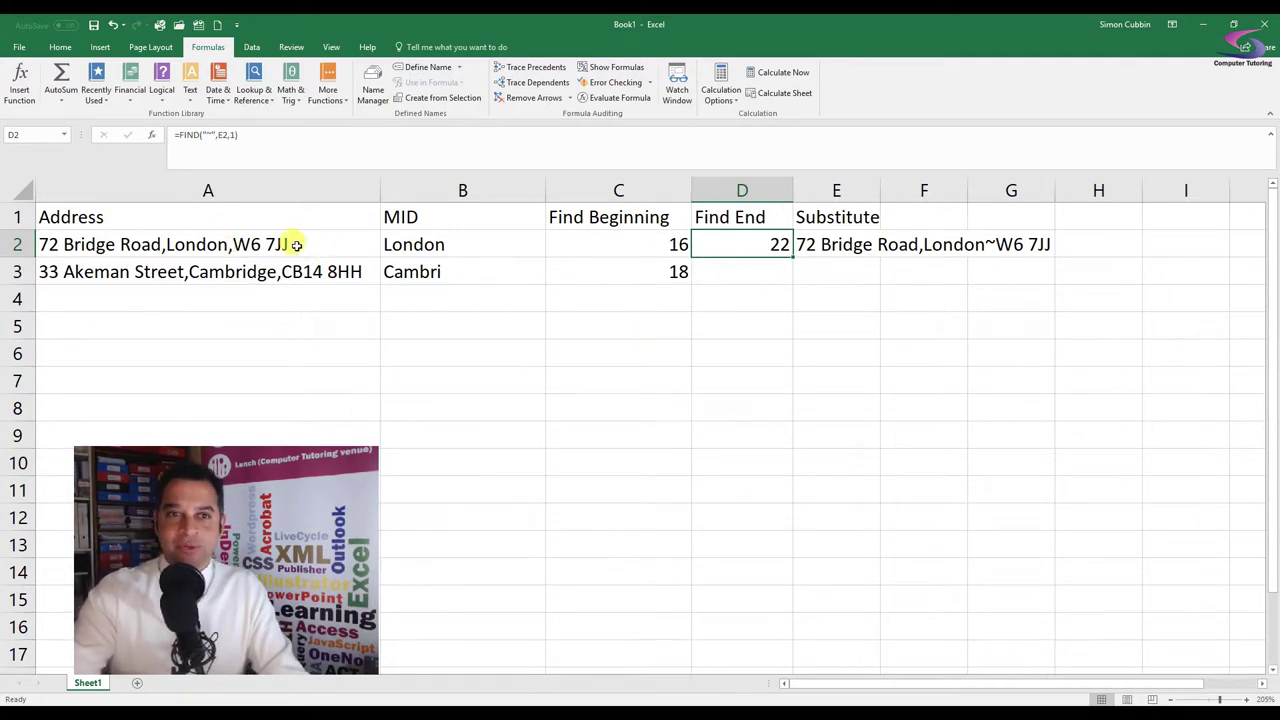
Step: Review B2's =MID(A2,C2,6) without changing it, and widen column E to 26 to fit the tilde address
click(436, 244)
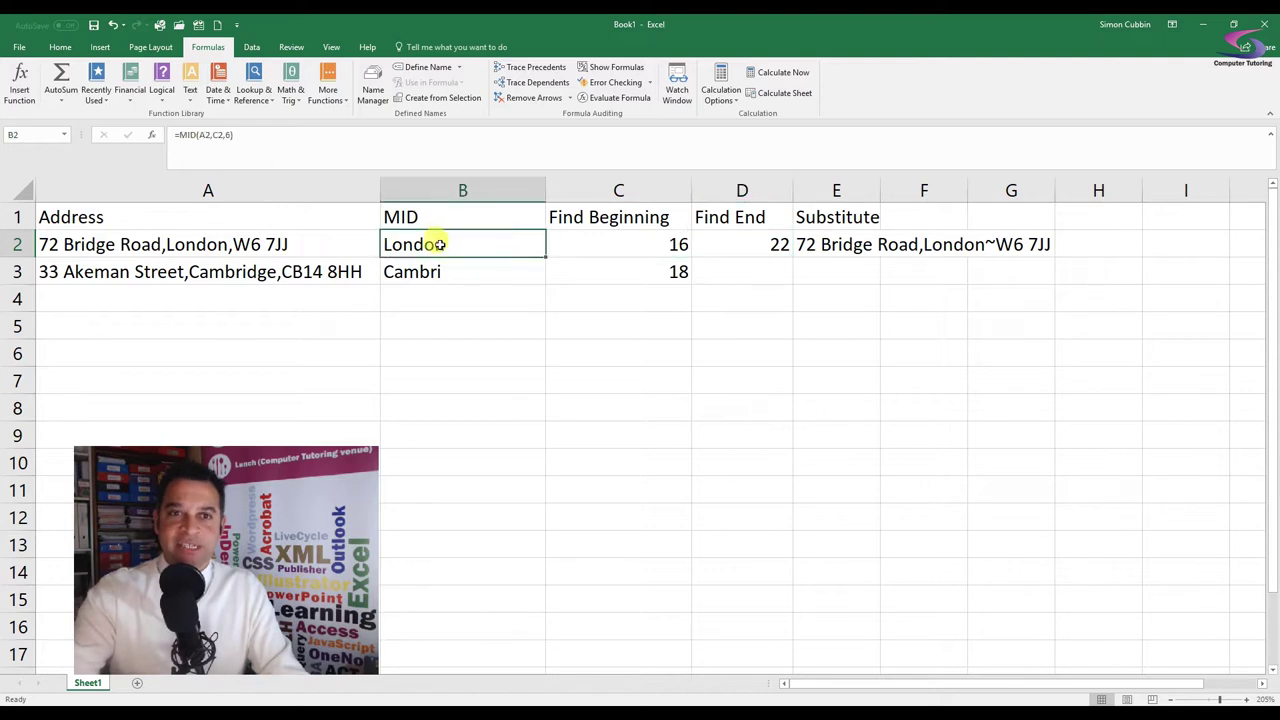
double_click(440, 244)
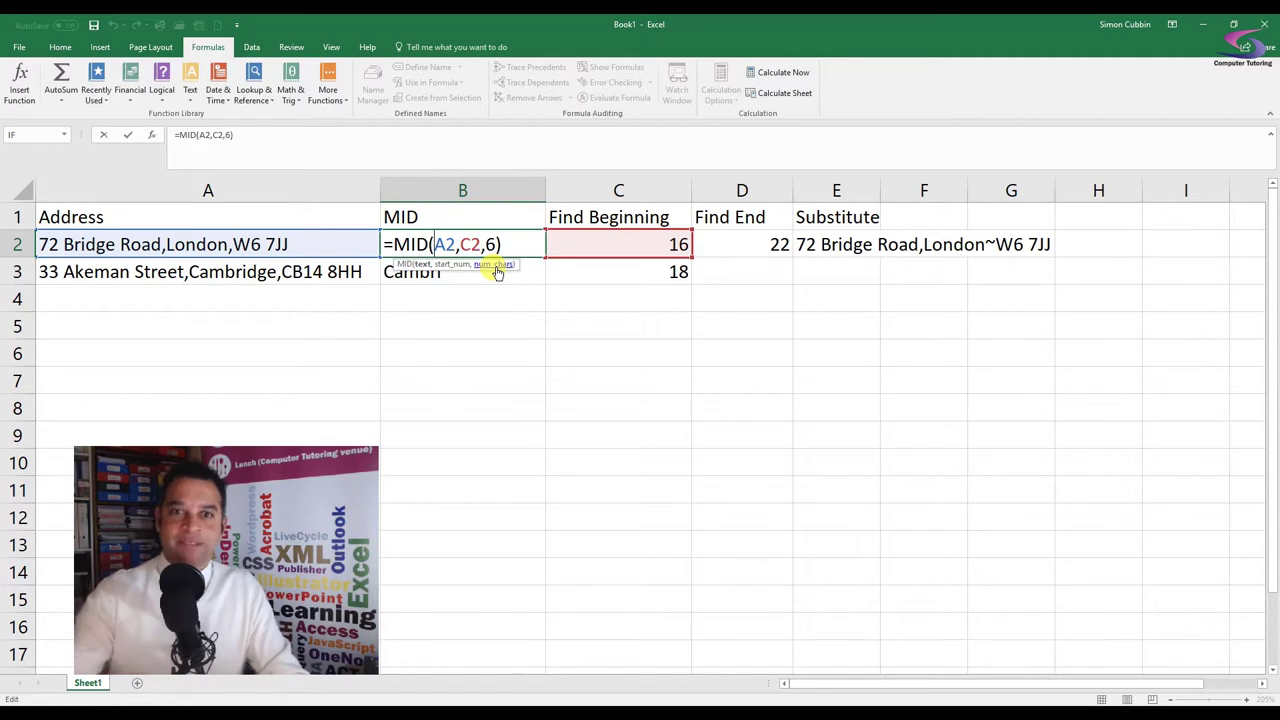
key(Return)
click(440, 244)
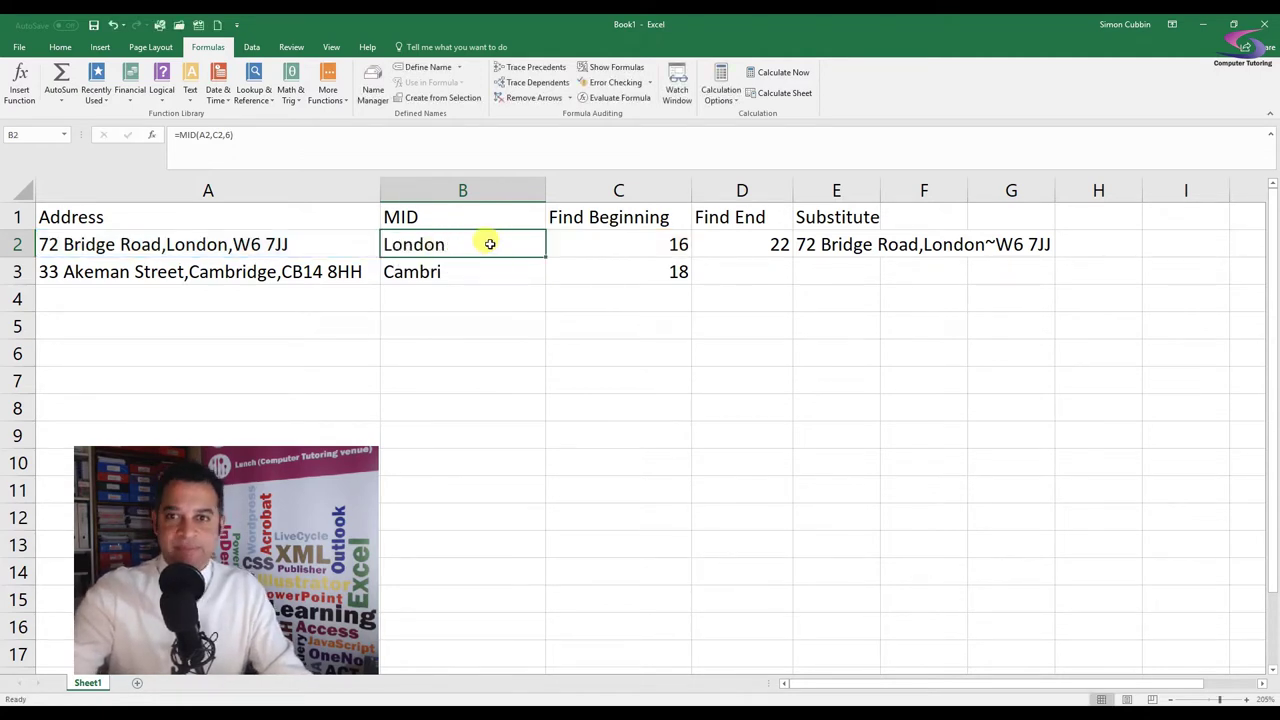
drag(880, 189, 1066, 190)
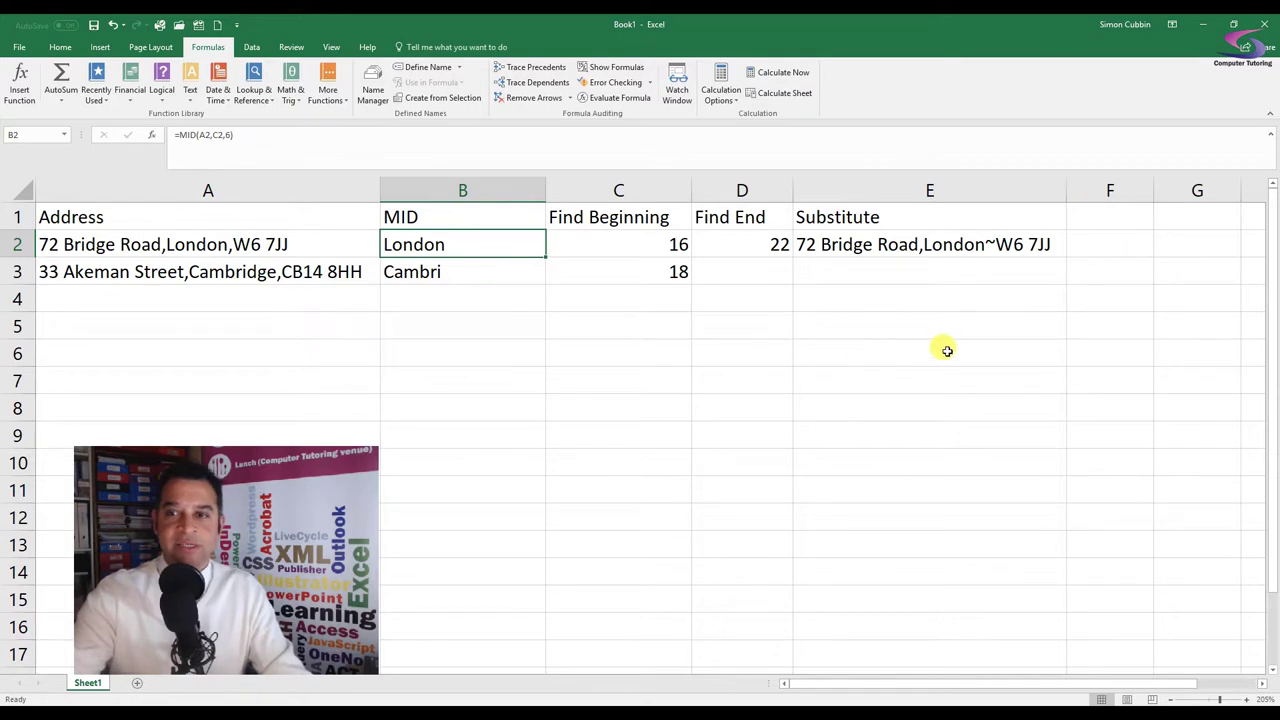
Step: Add a Num Chars heading in column F and enter =D2-C2 in F2, giving 6
click(1100, 215)
text(Num Chars)
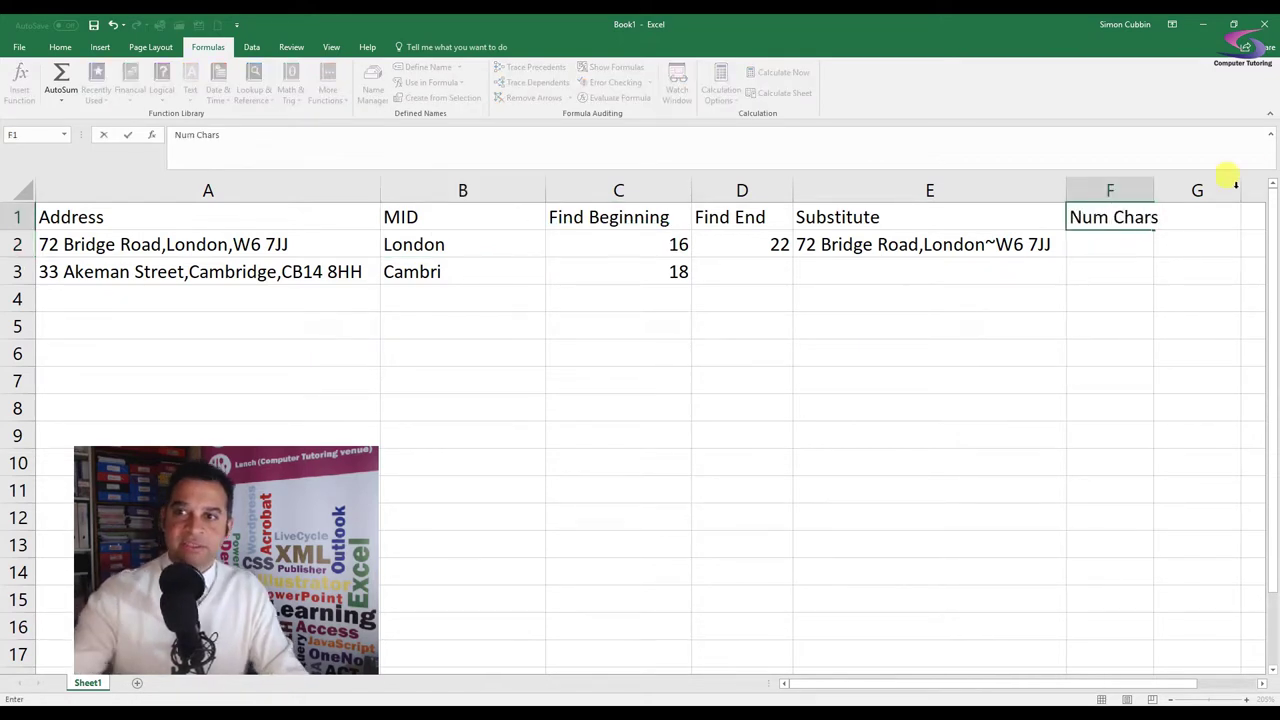
click(1116, 243)
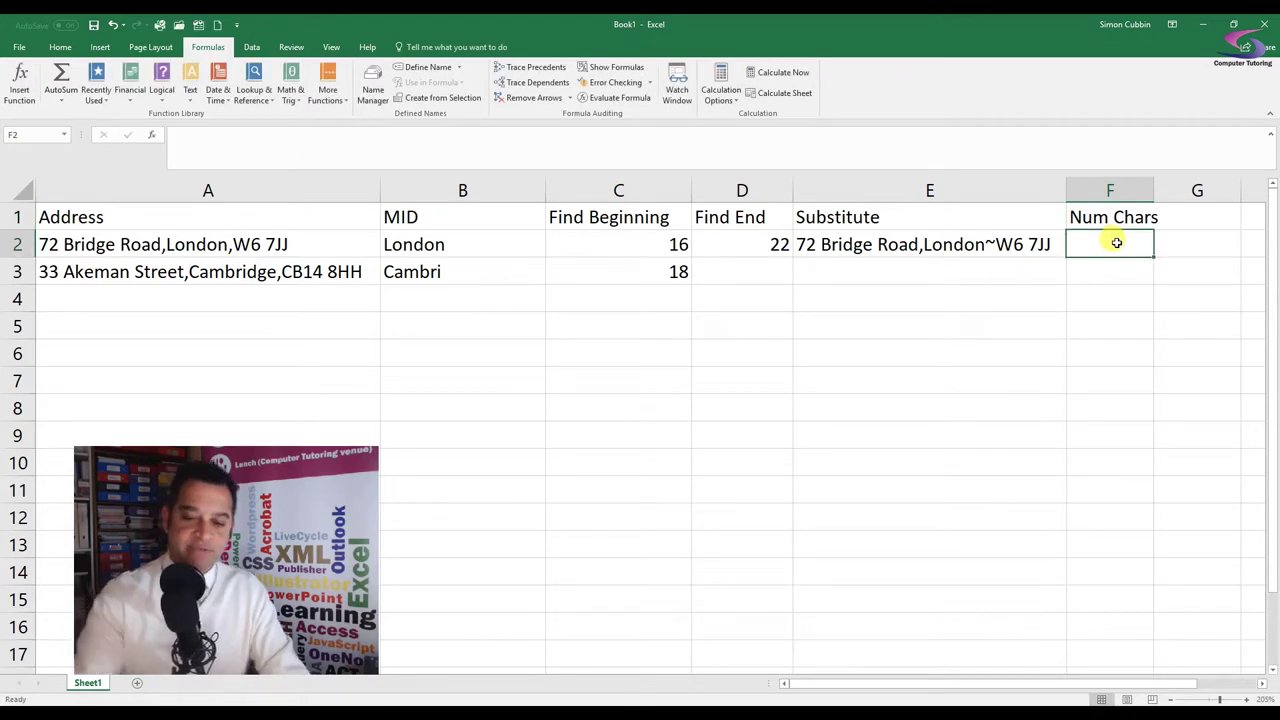
text(=)
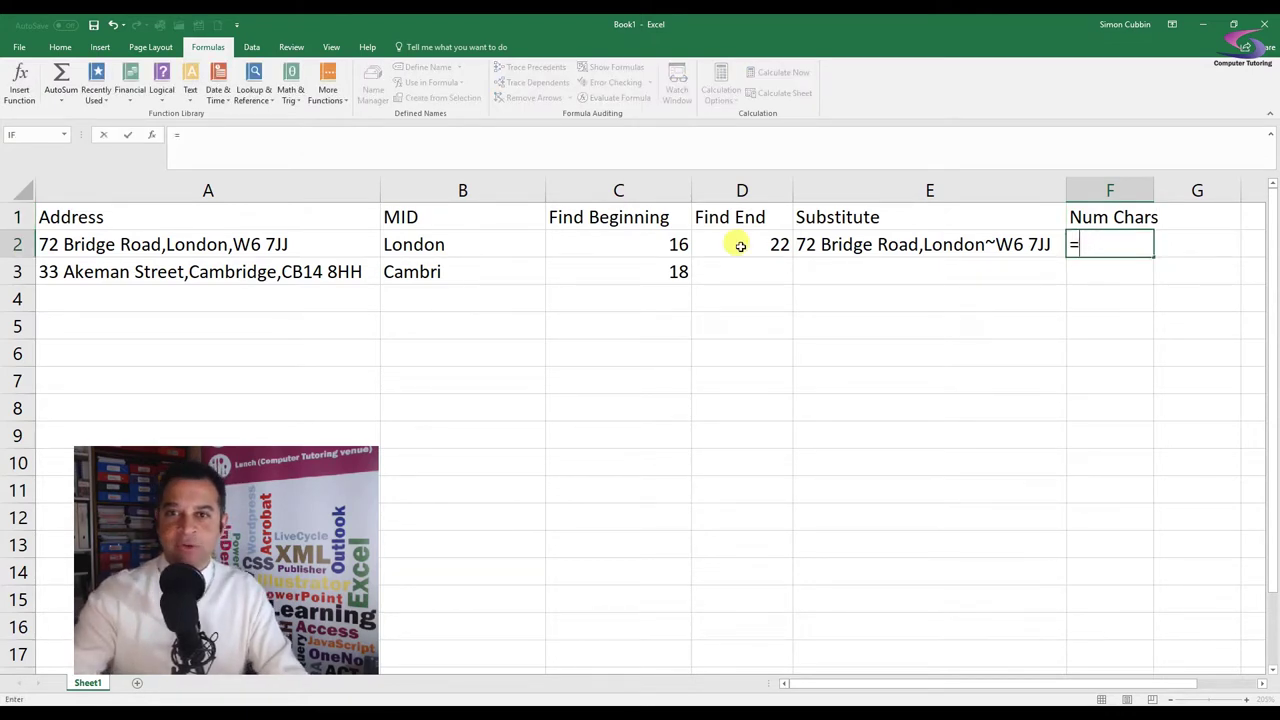
click(740, 245)
text(-)
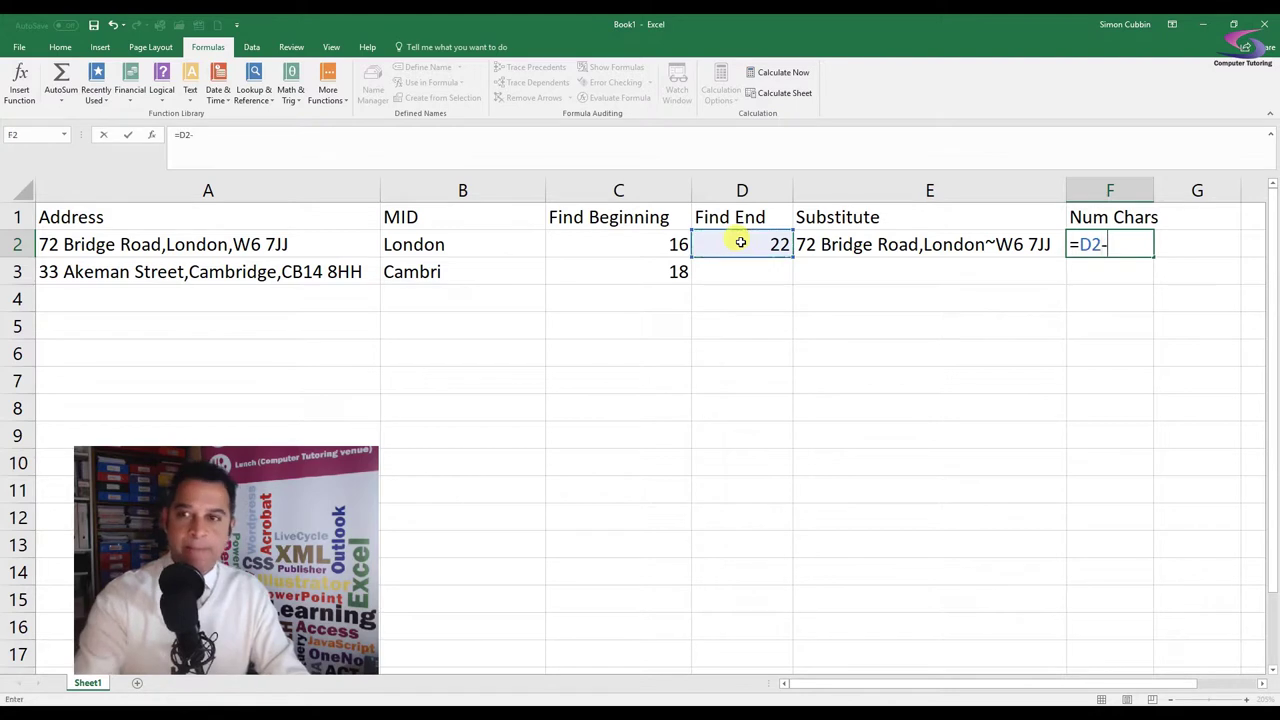
click(638, 244)
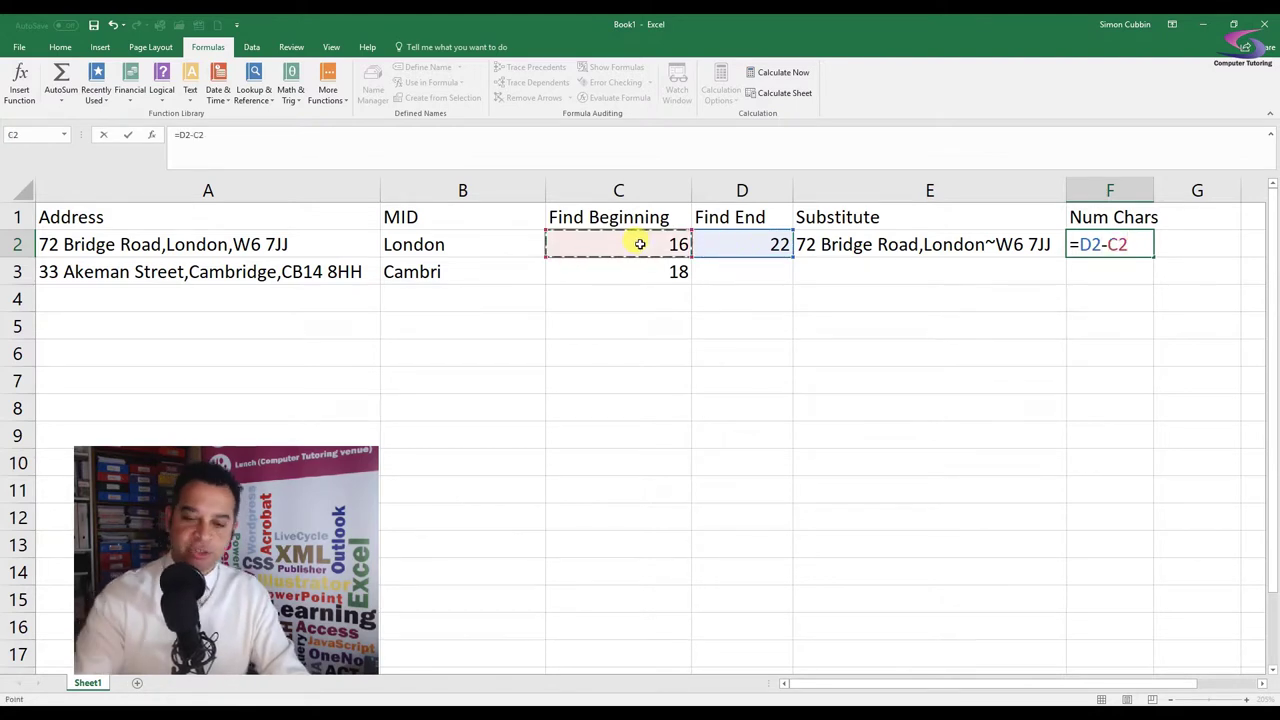
key(Return)
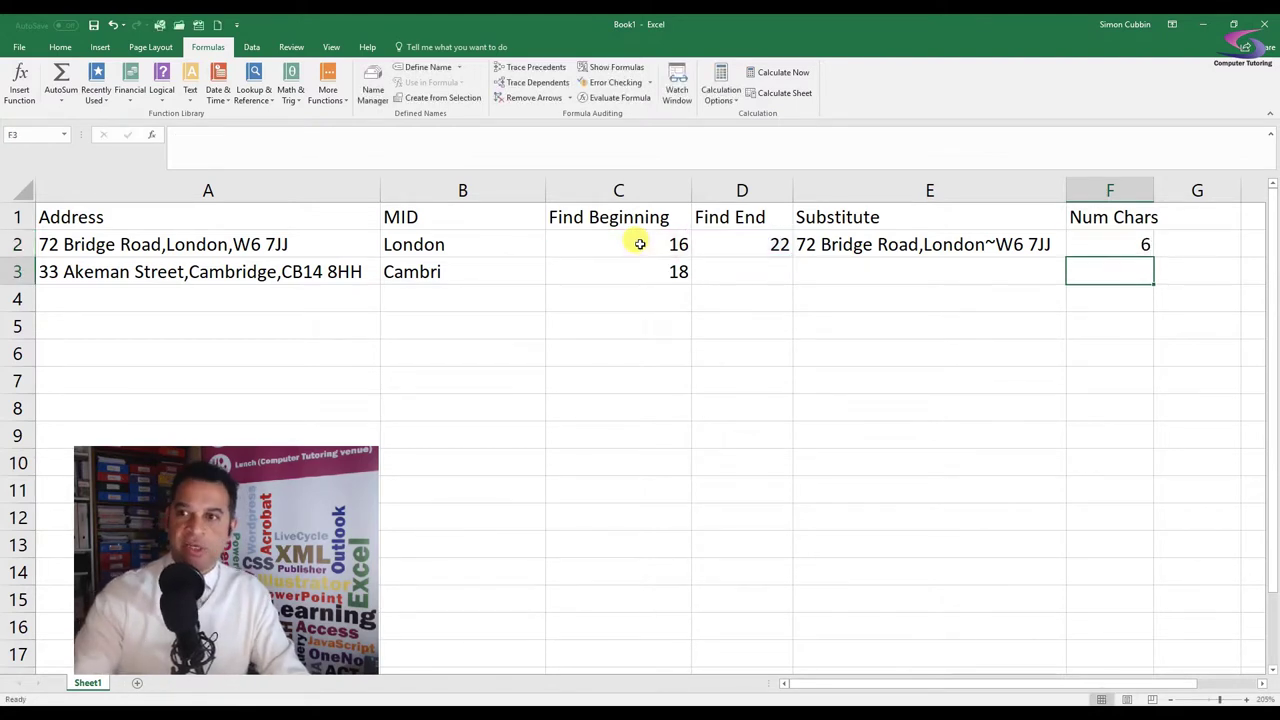
click(1115, 243)
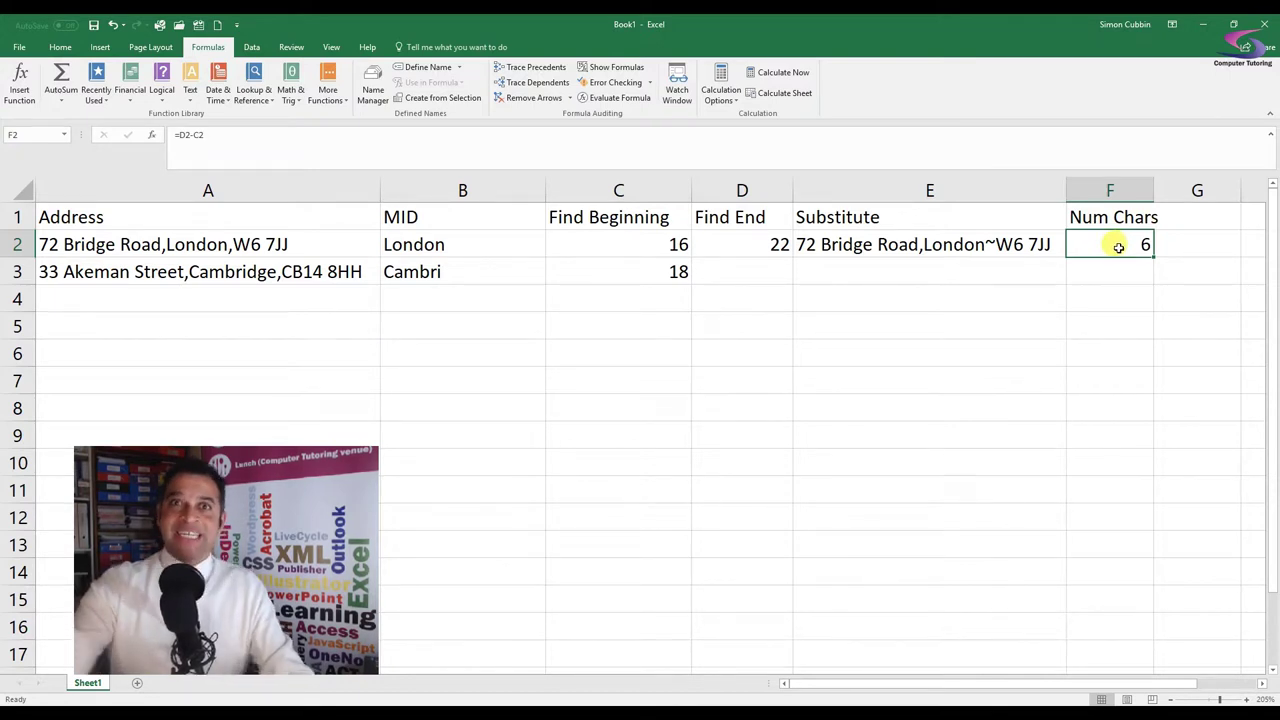
Step: Replace the F2 reference in B2's MID formula with the fixed length 6
click(422, 255)
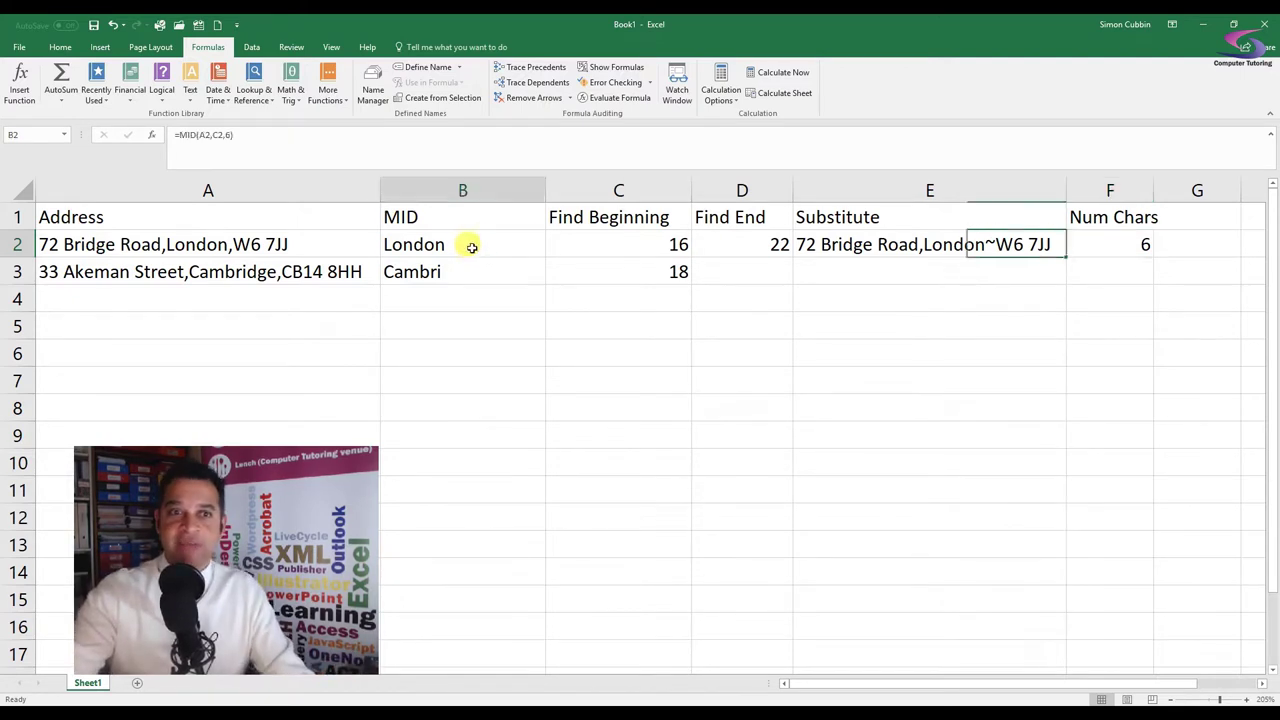
double_click(222, 135)
text(6)
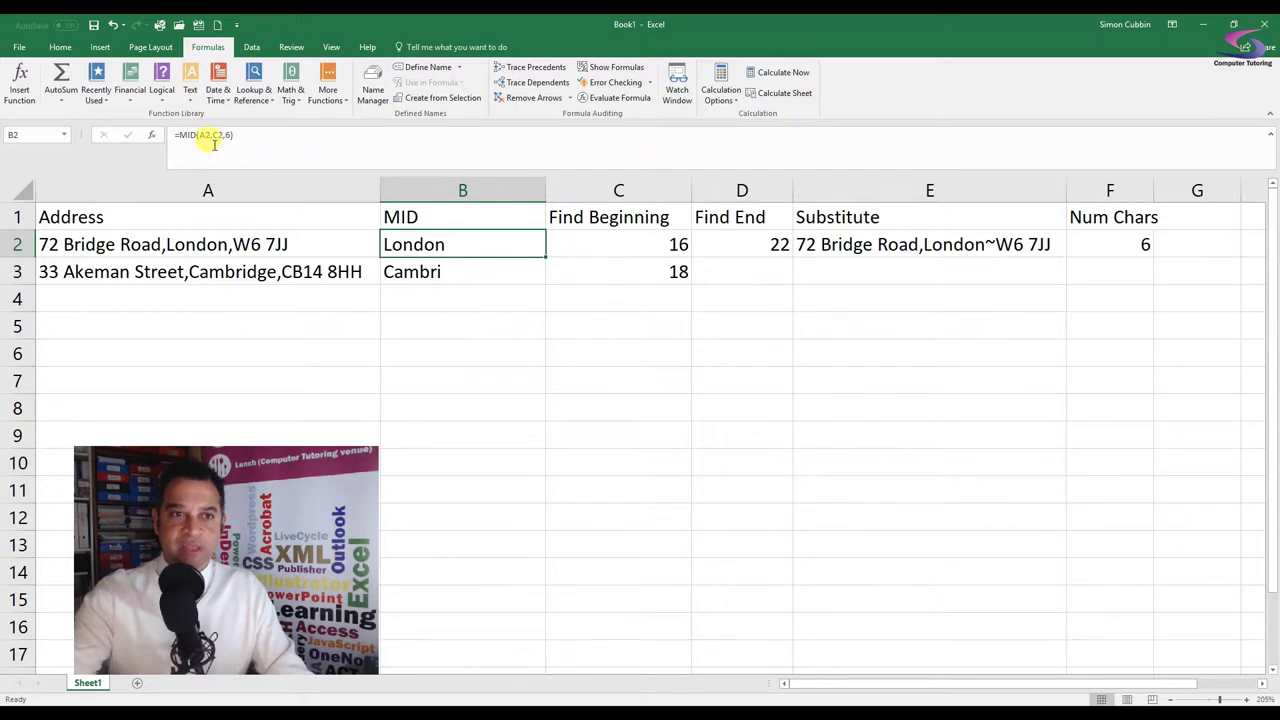
Step: Replace C2 in B2's MID formula with C2's FIND(",",A2,1)+1, giving =MID(A2,FIND(",",A2,1)+1,6)
click(620, 240)
drag(178, 134, 252, 134)
key(ctrl+c)
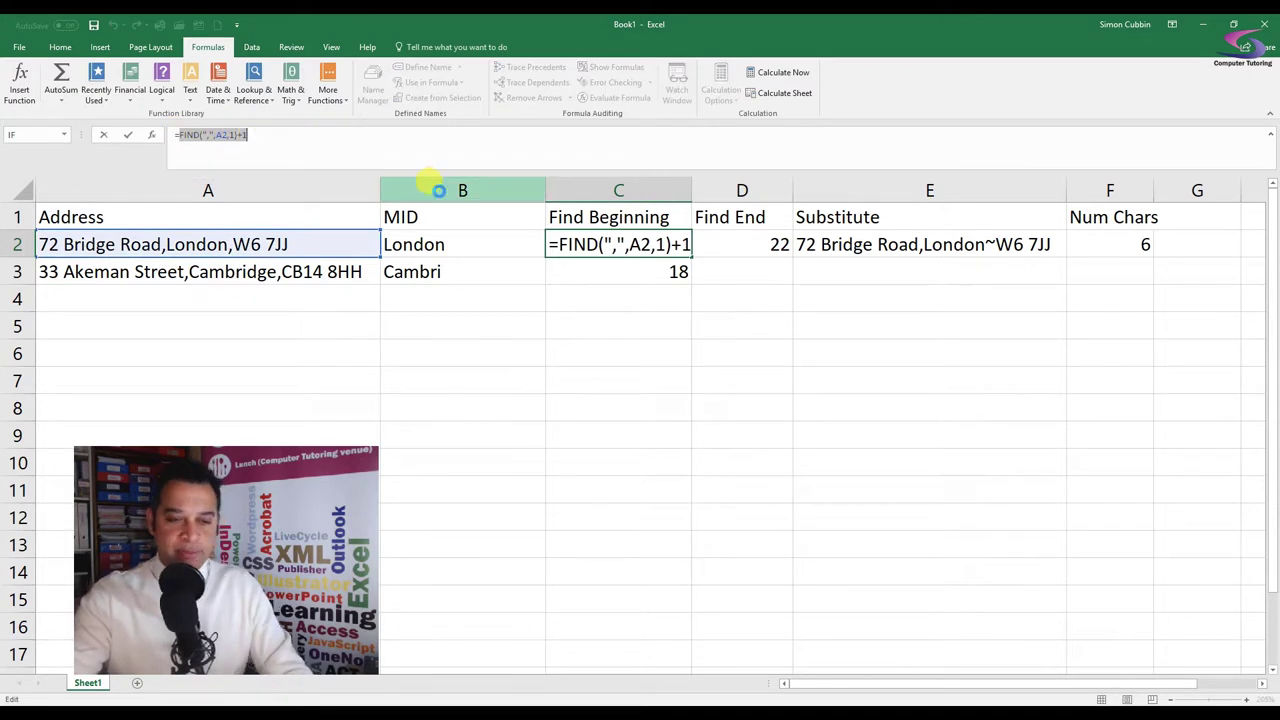
key(Escape)
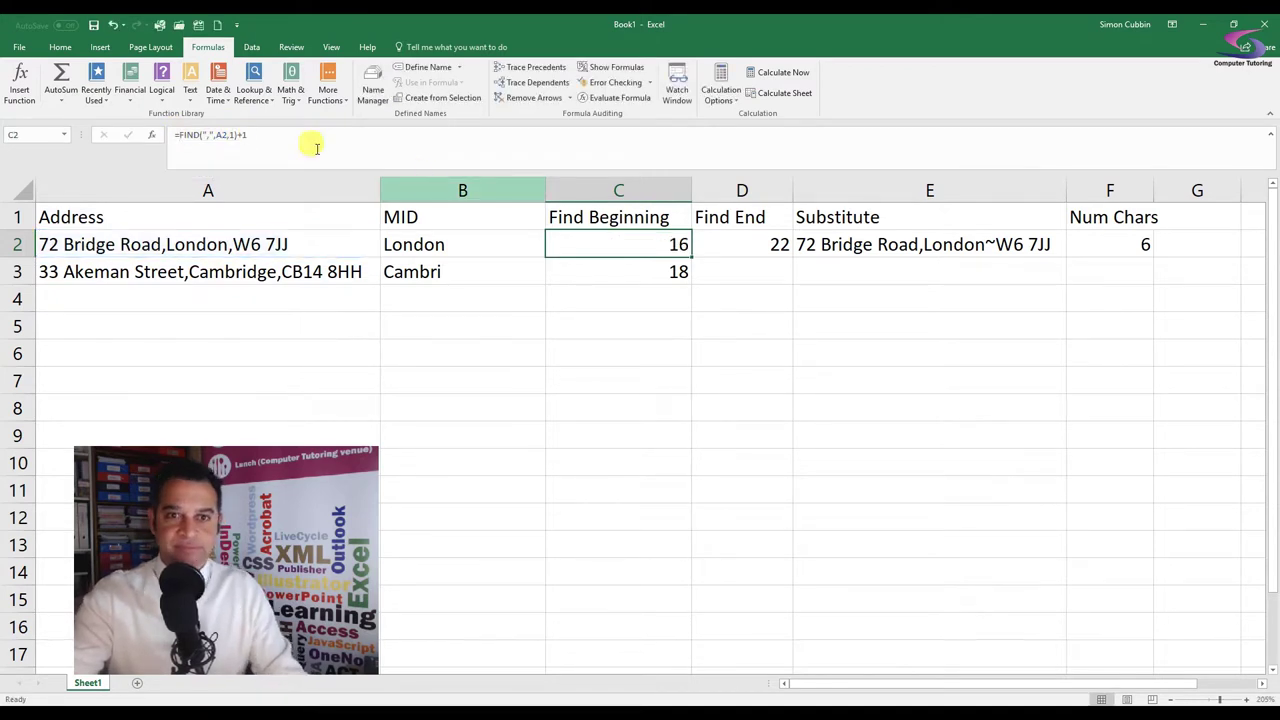
click(410, 243)
double_click(416, 243)
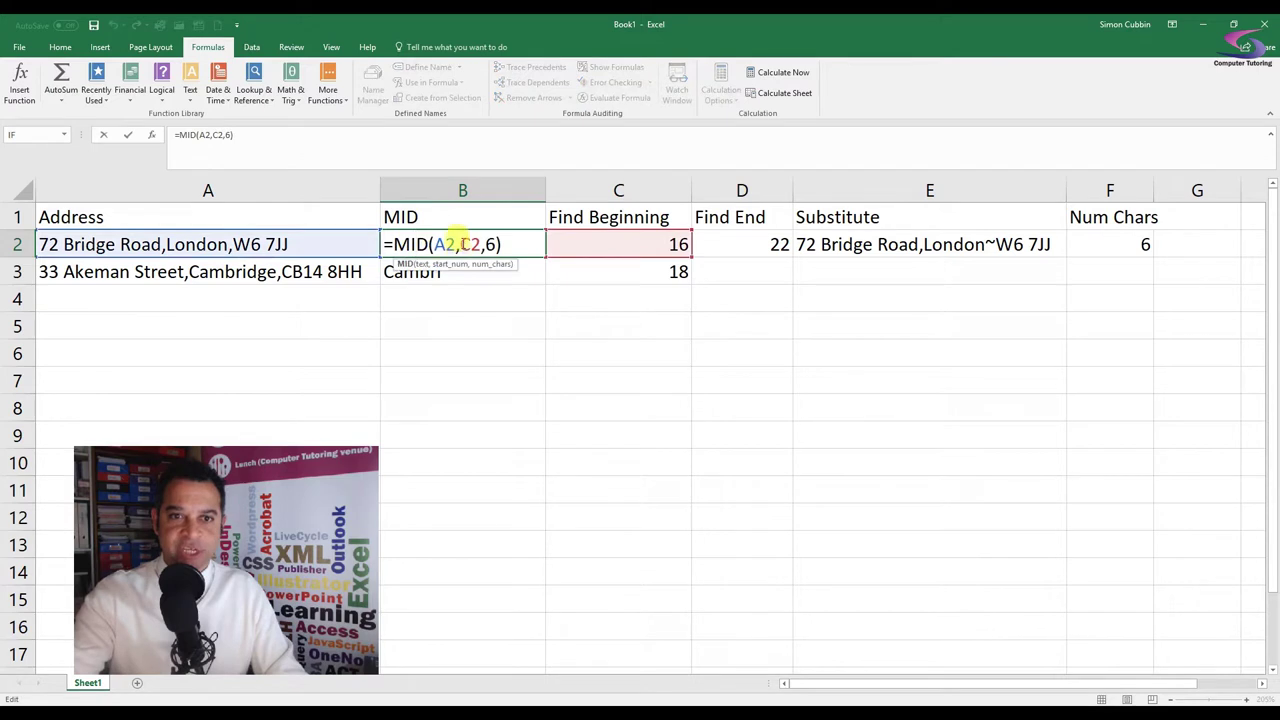
double_click(470, 244)
key(ctrl+v)
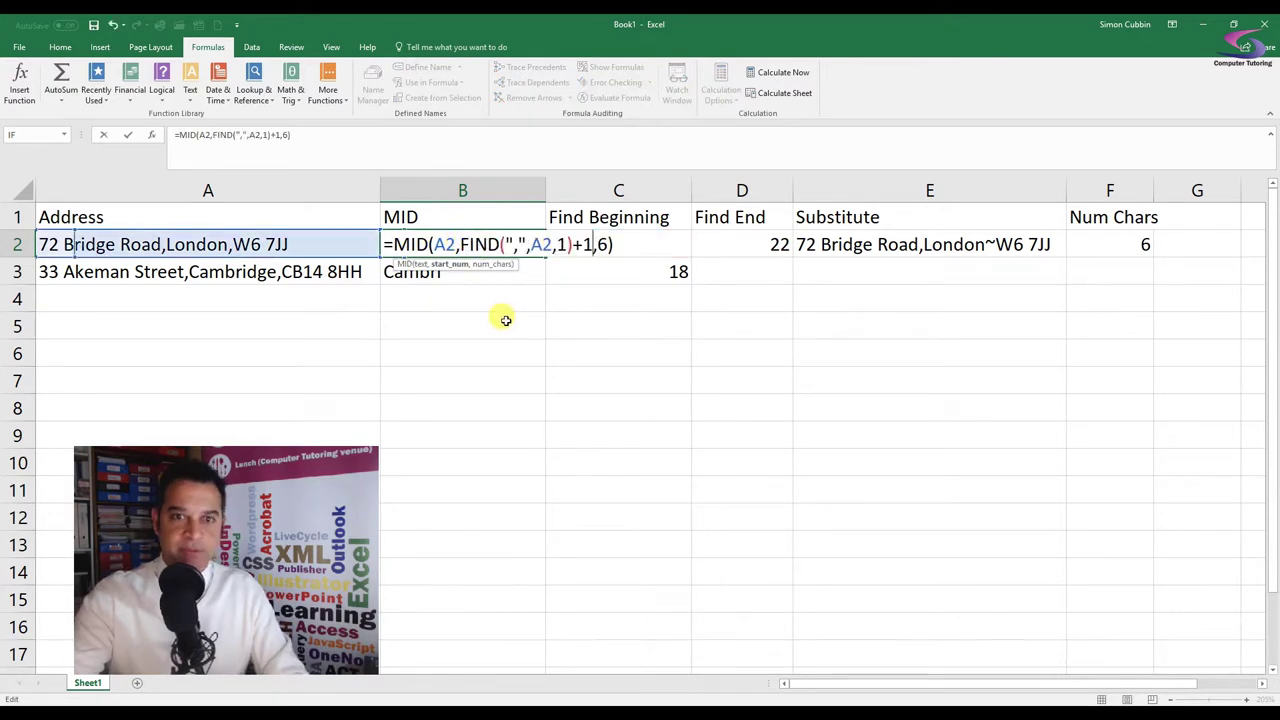
key(Return)
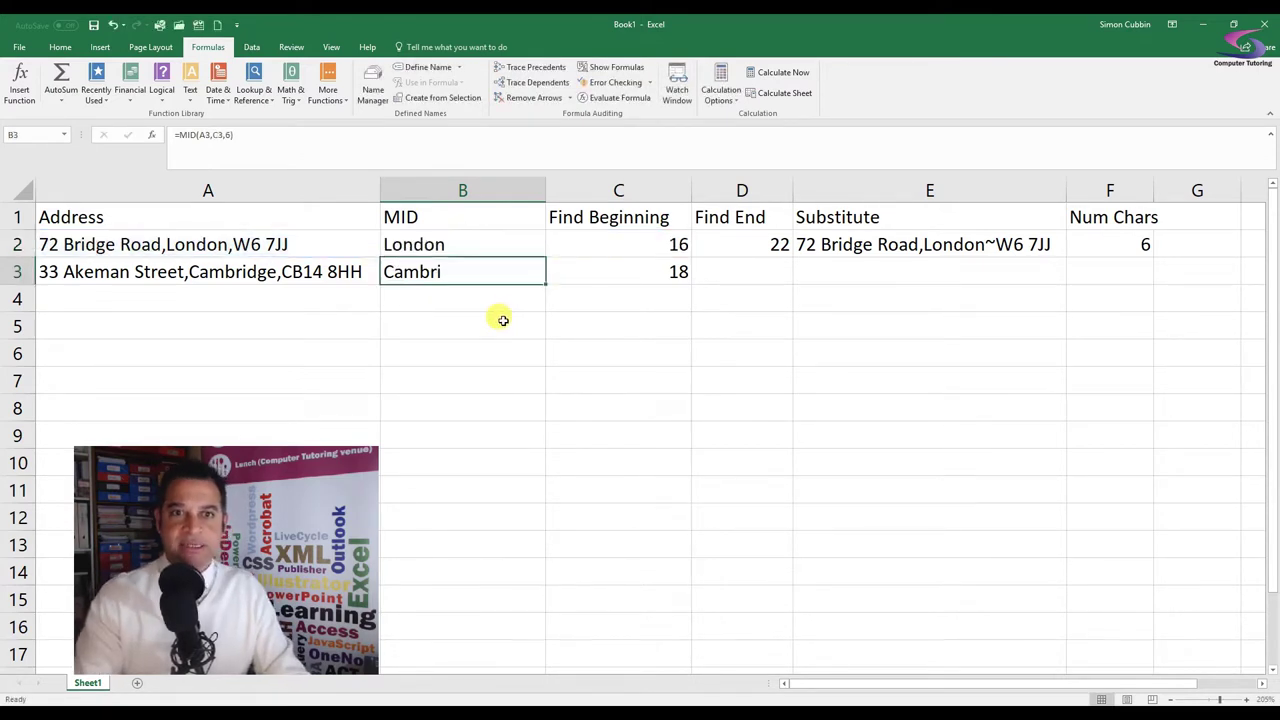
click(466, 248)
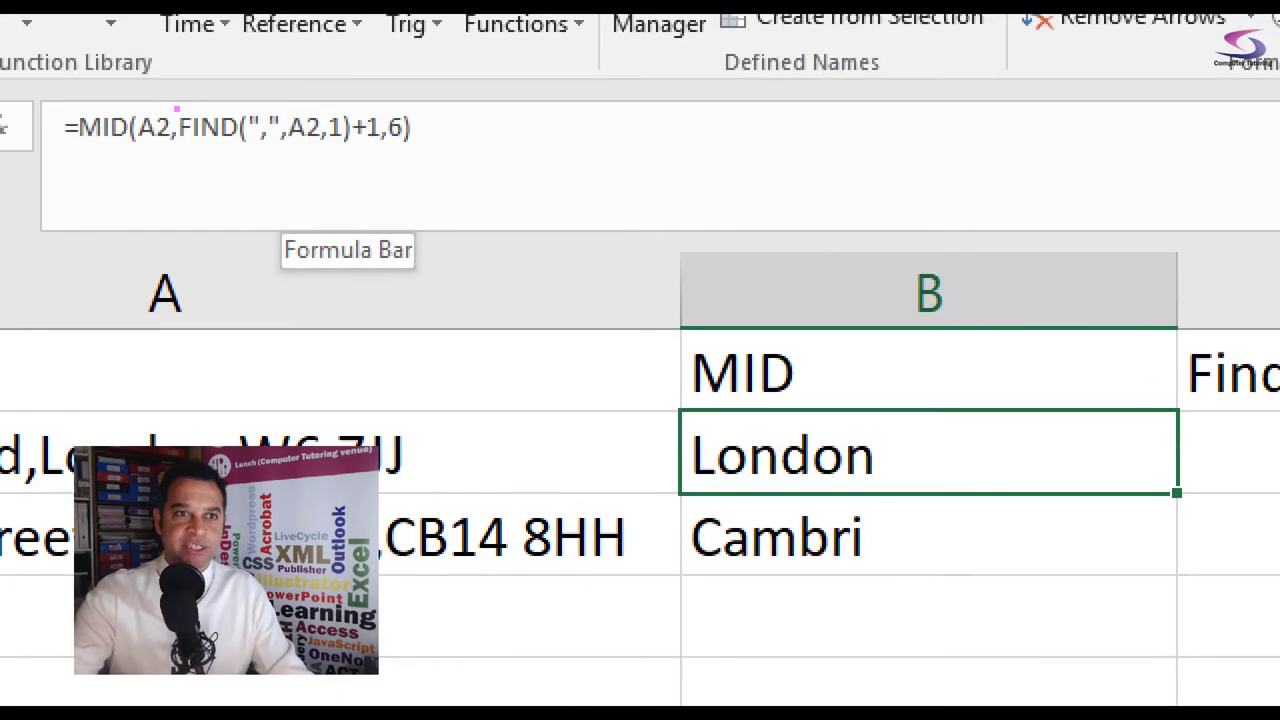
Step: Fill B2's nested MID formula down to B3, which returns Cambri
drag(176, 108, 388, 154)
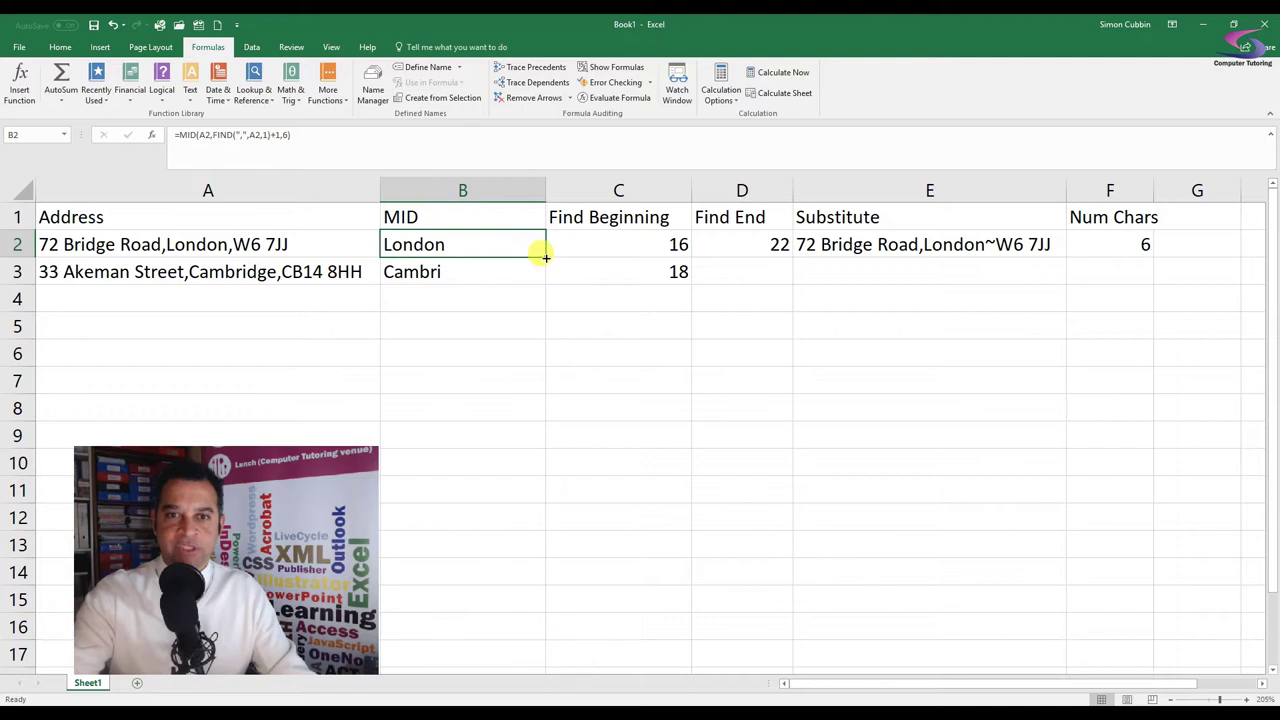
drag(546, 258, 545, 280)
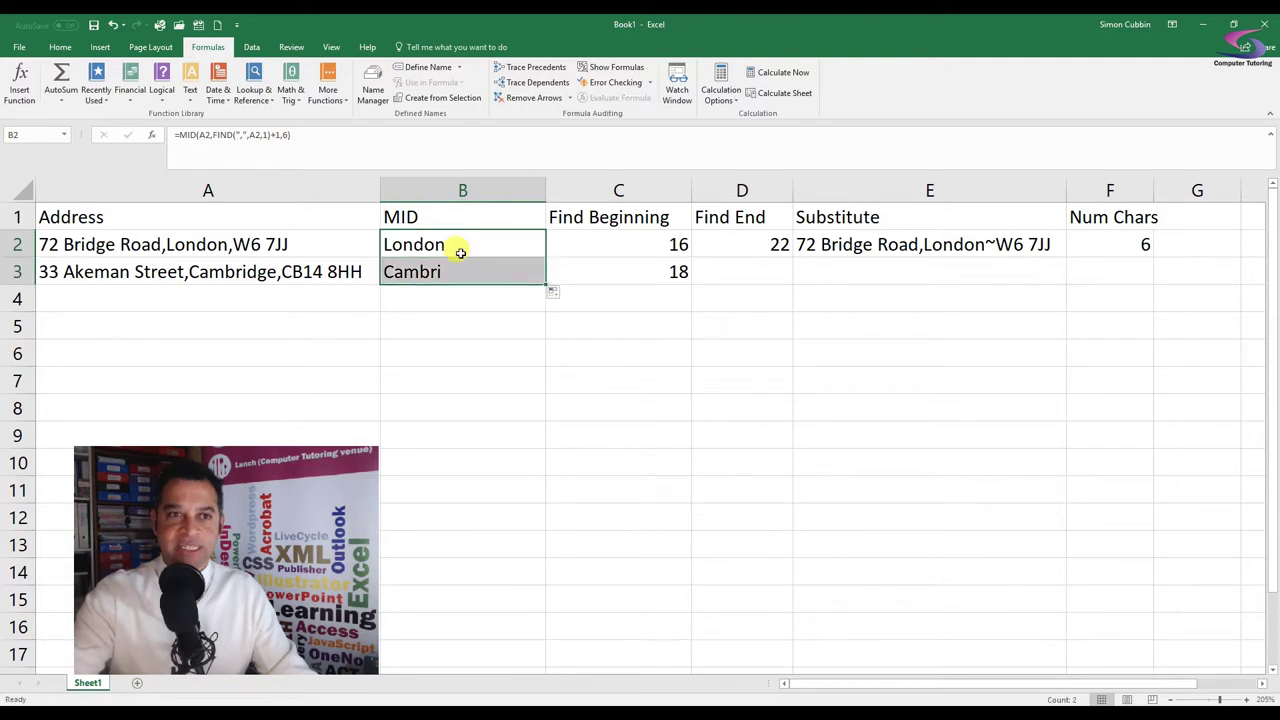
click(496, 266)
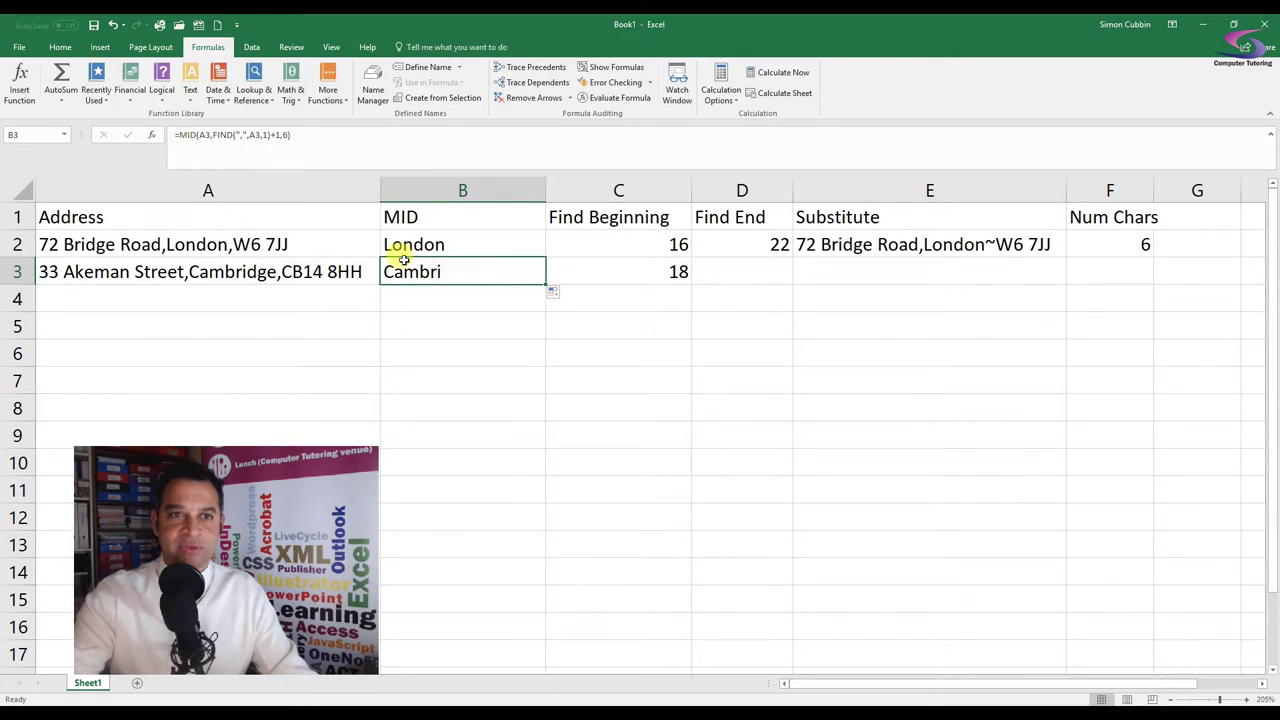
click(430, 240)
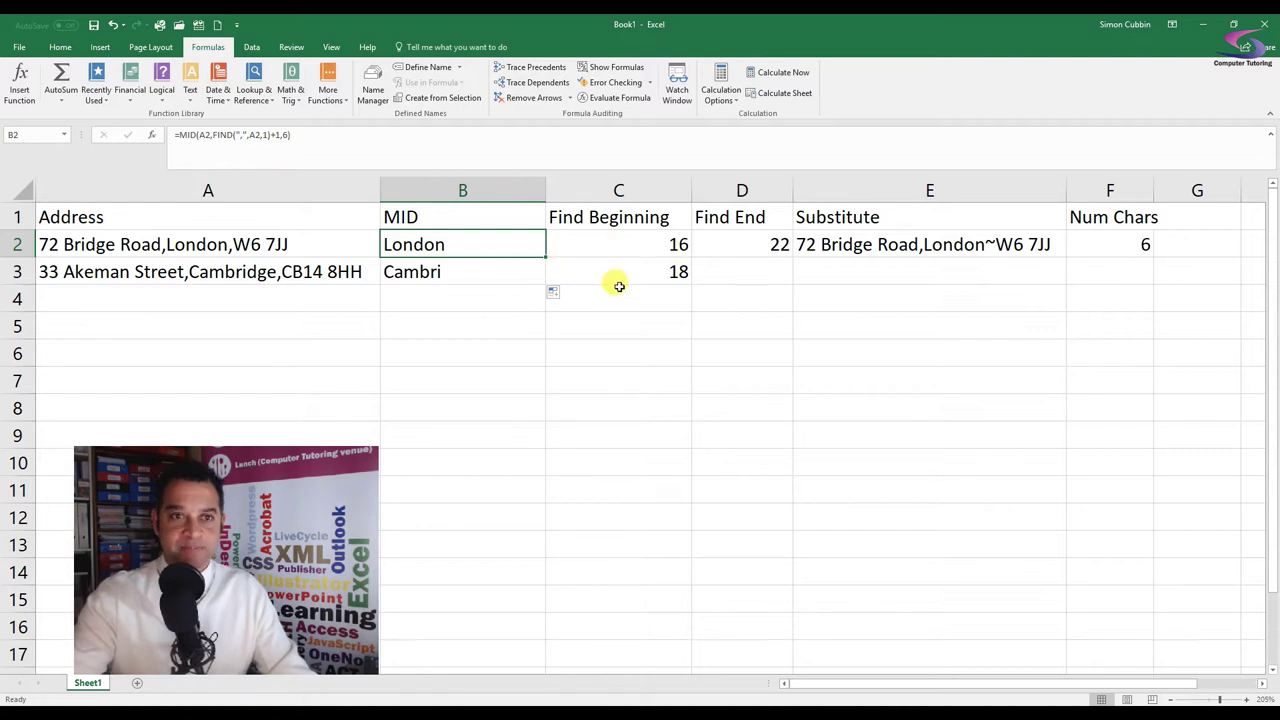
click(731, 245)
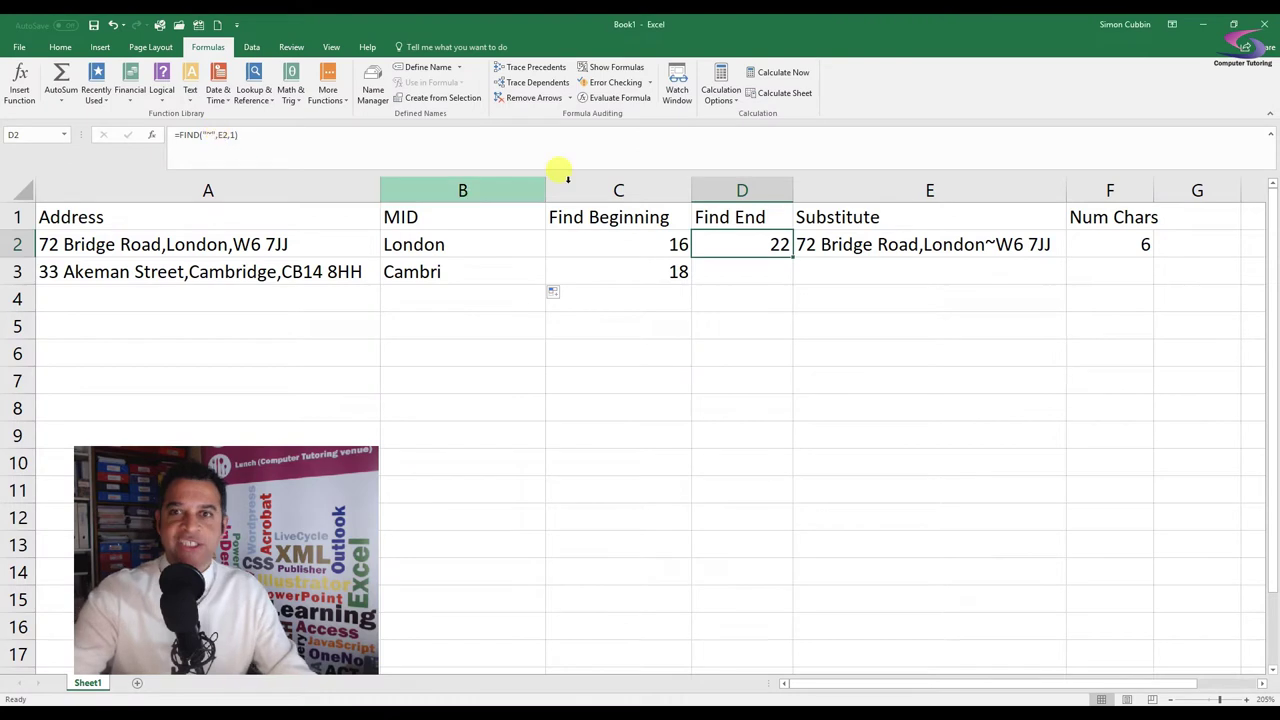
click(845, 244)
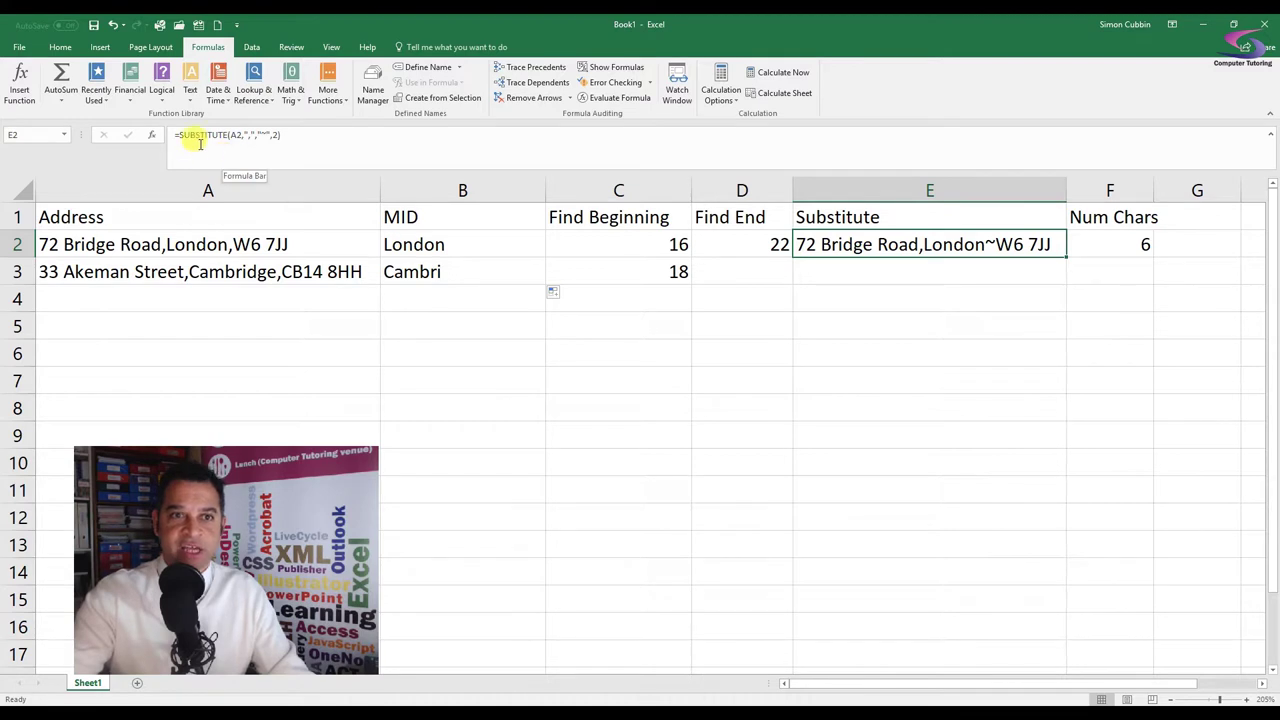
drag(180, 134, 284, 134)
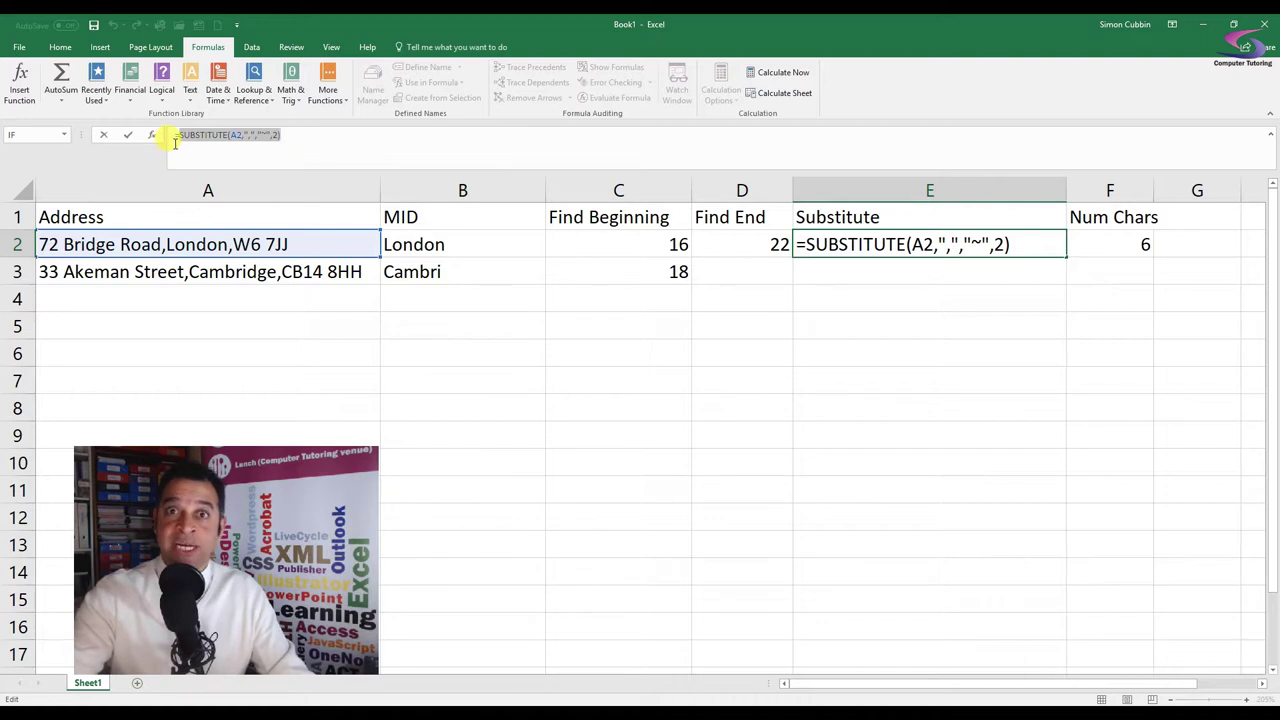
drag(174, 143, 275, 146)
key(ctrl+c)
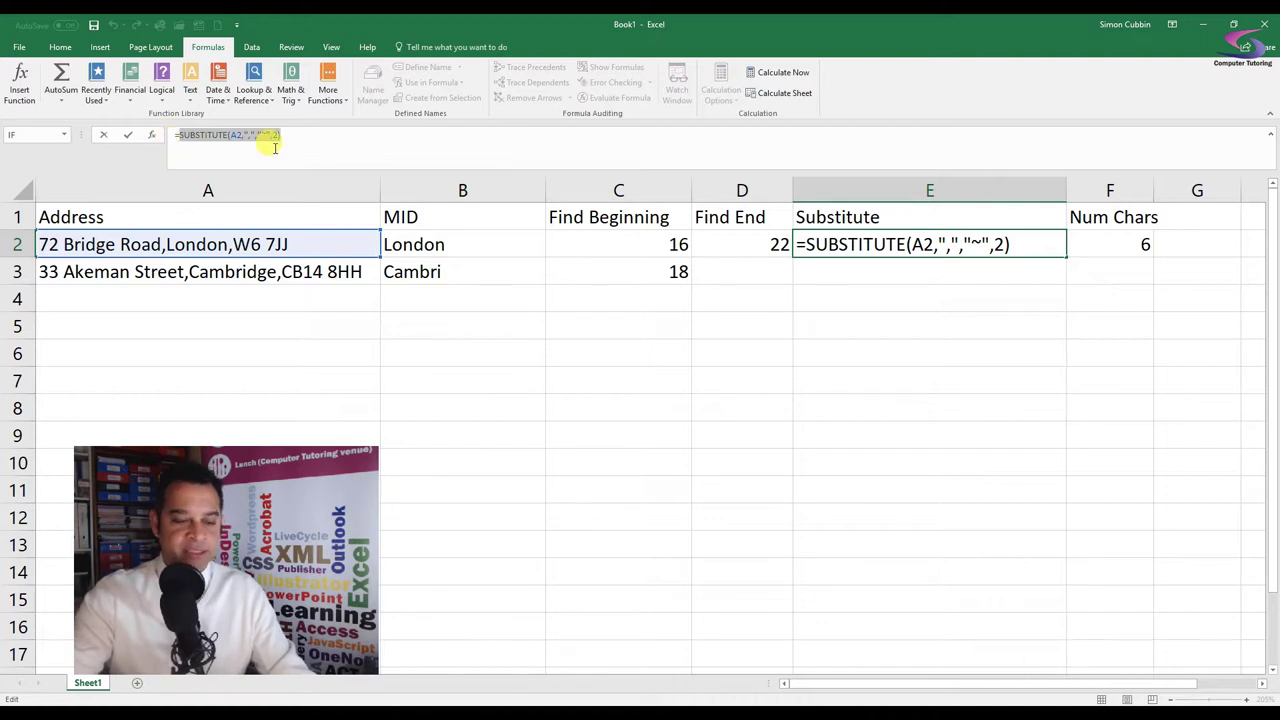
key(Escape)
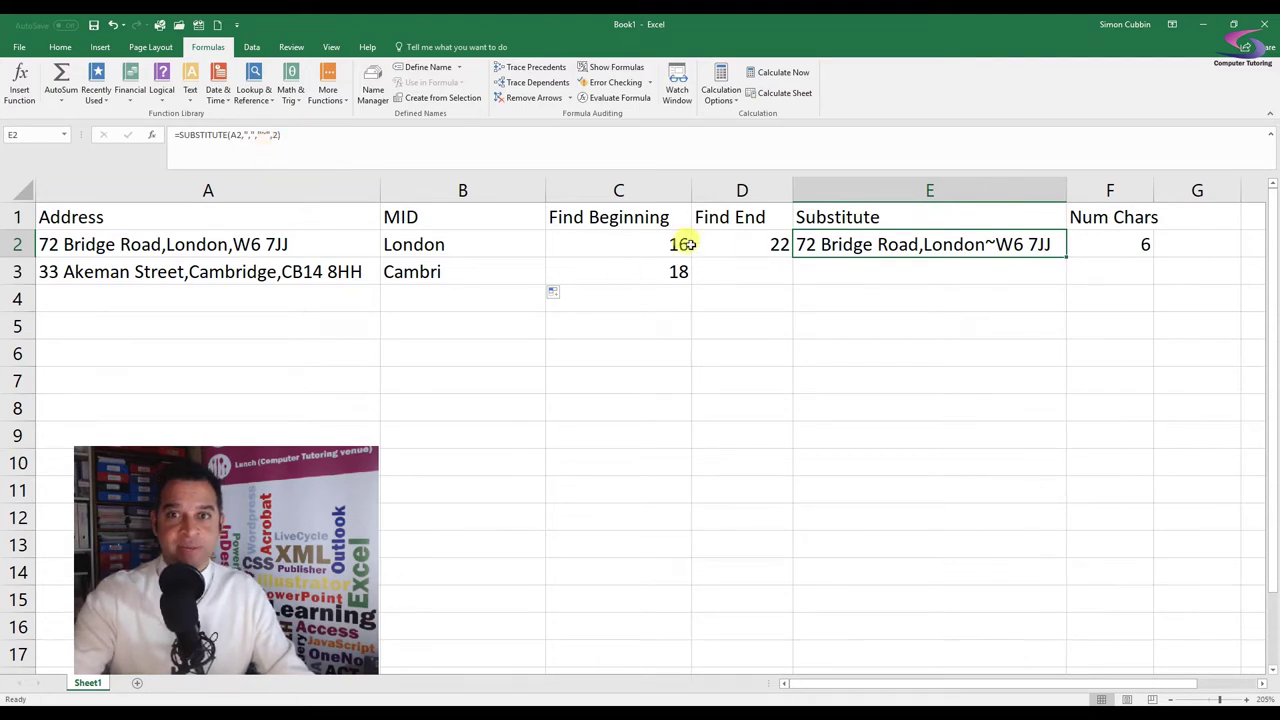
click(743, 243)
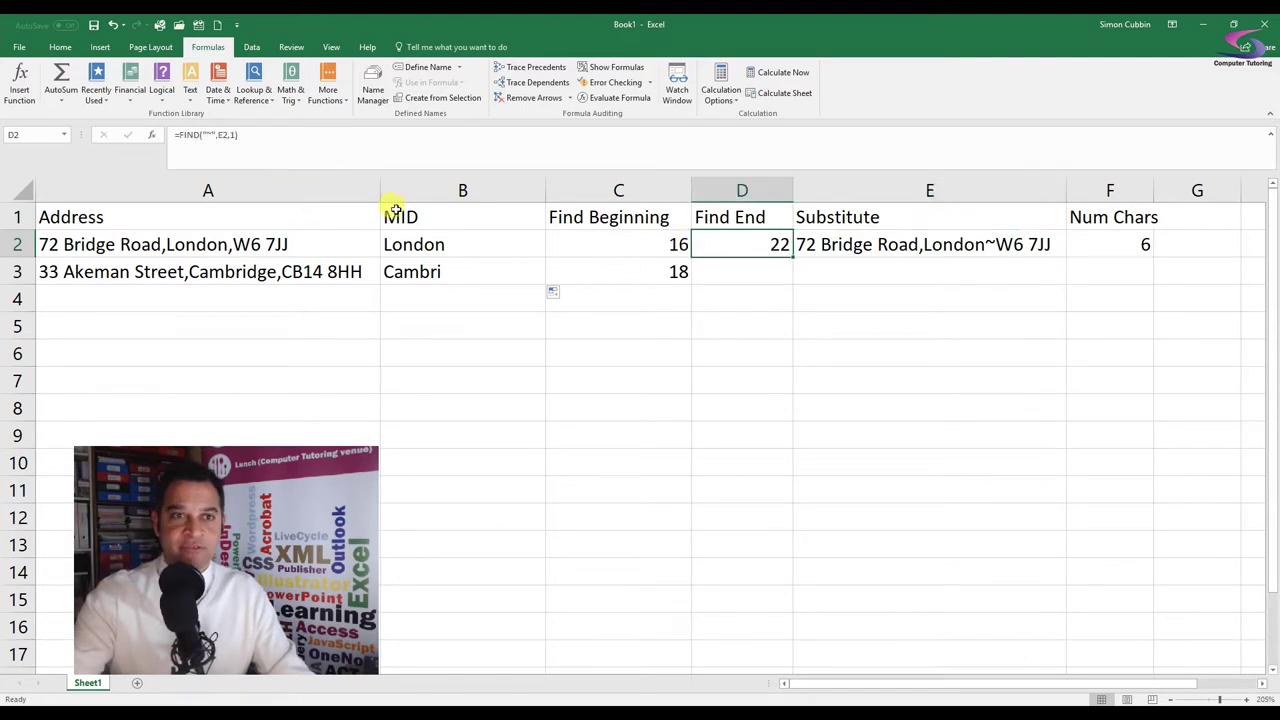
Step: Make D2 =FIND("~",SUBSTITUTE(A2,",","~",2),1) and fill it to D3, returning 27
click(220, 135)
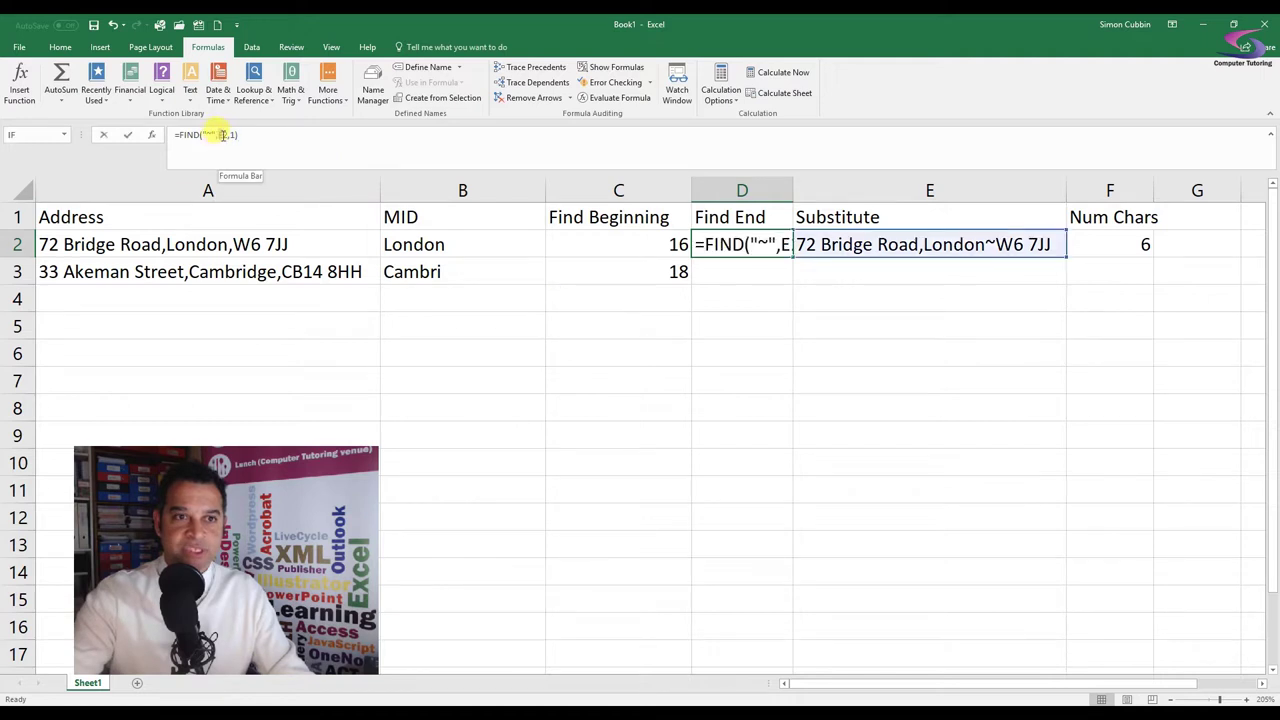
double_click(224, 134)
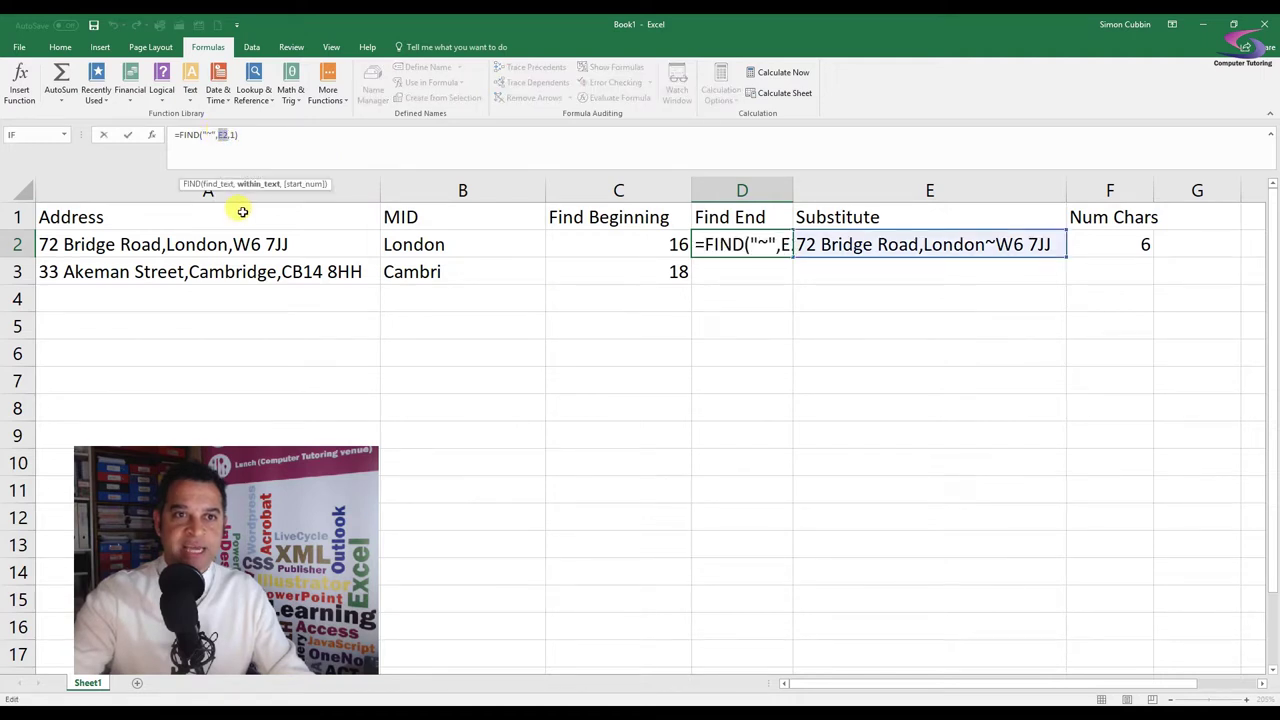
key(ctrl+v)
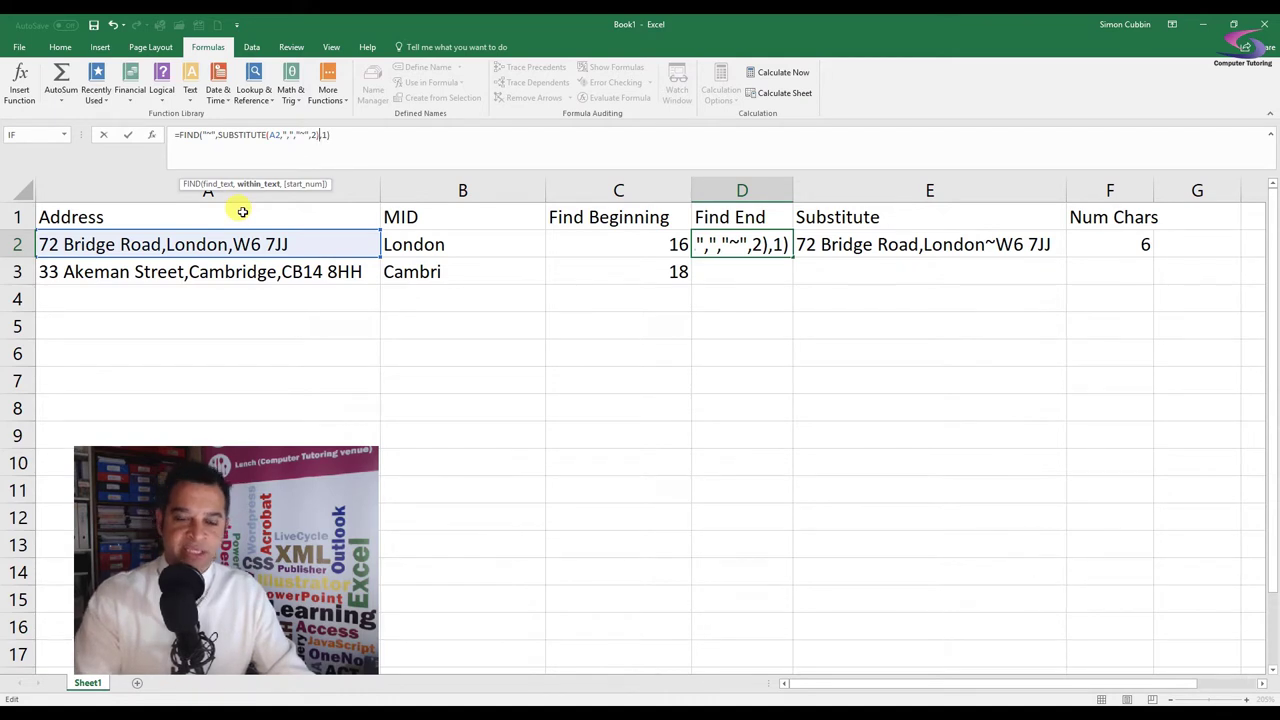
key(Return)
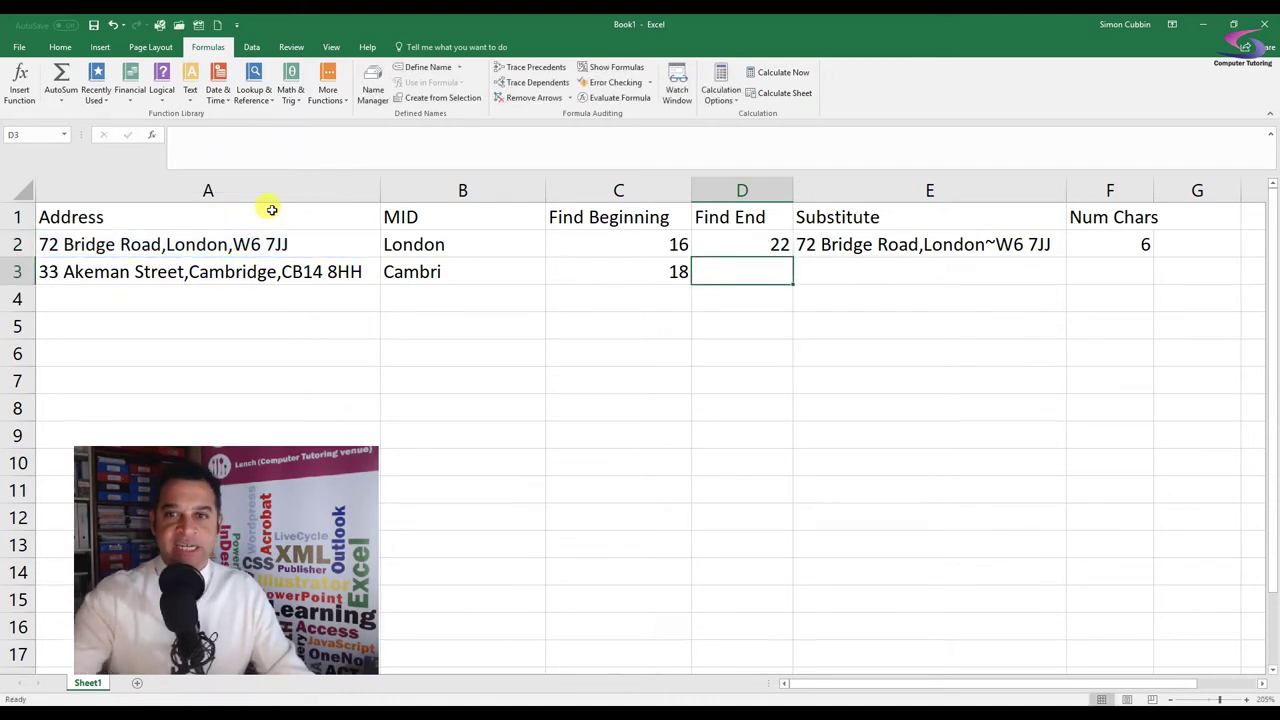
click(748, 243)
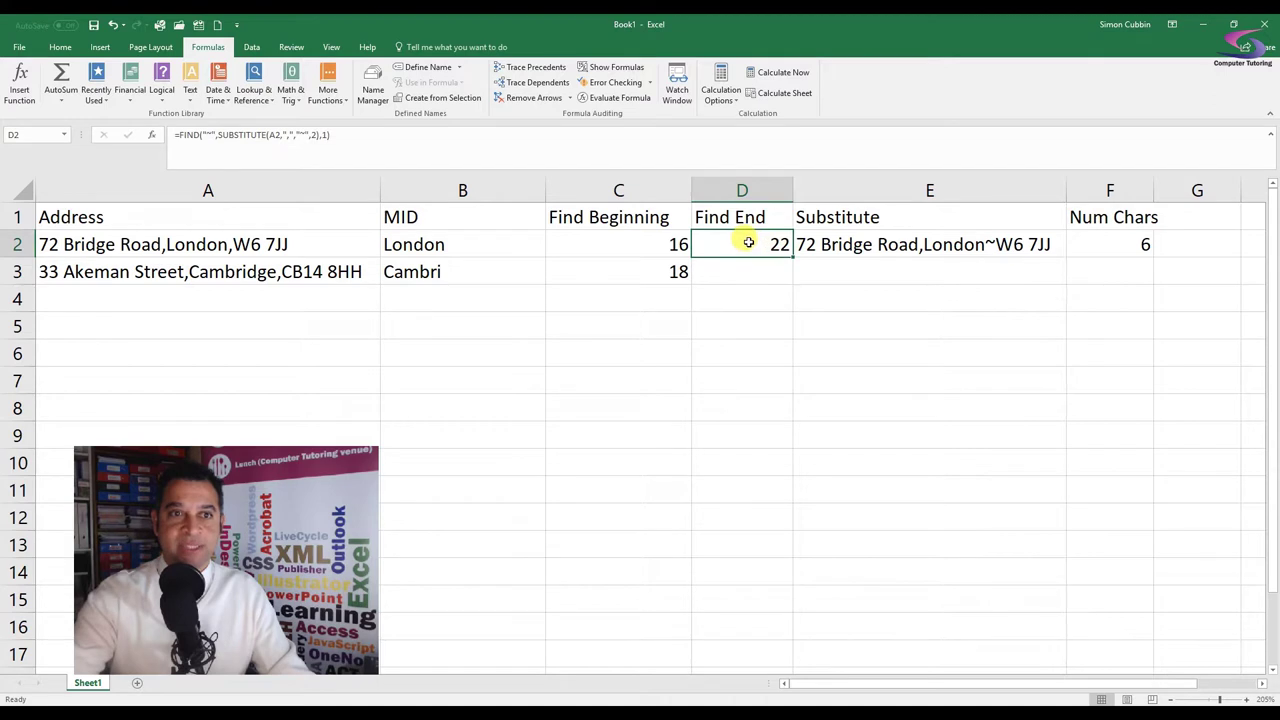
drag(790, 256, 791, 277)
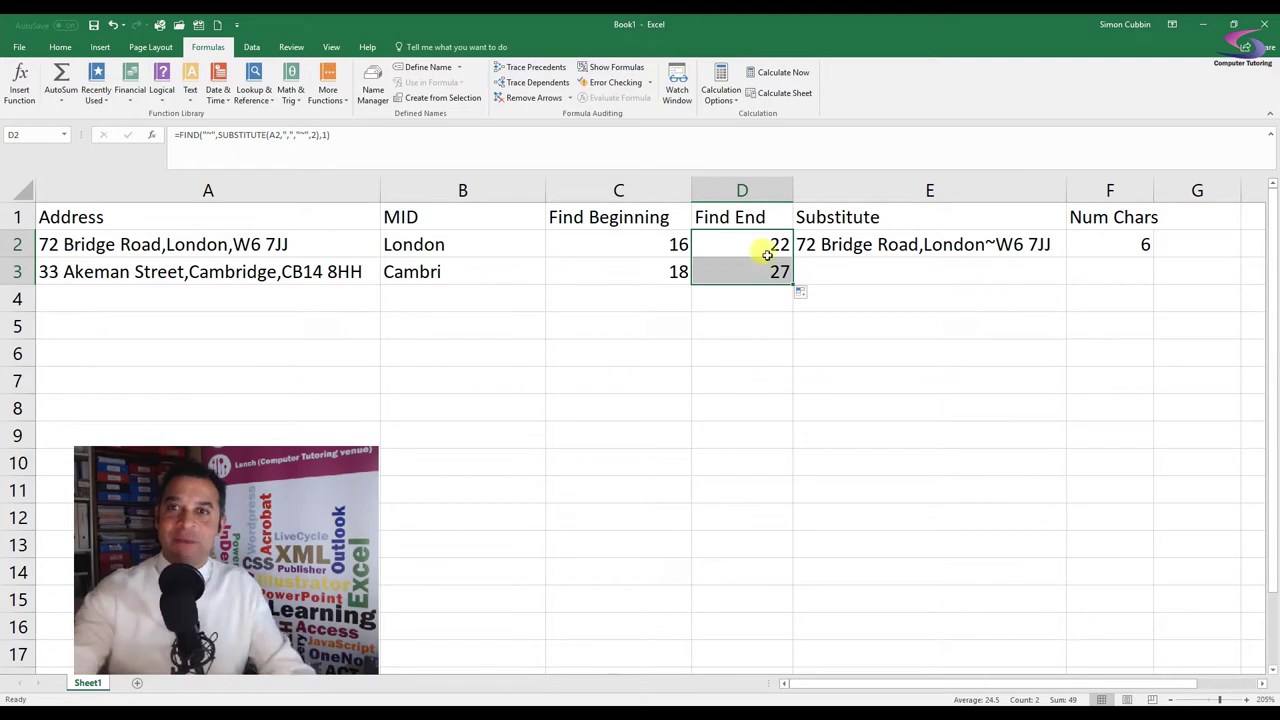
Step: Fill F2's =D2-C2 down to F3, which returns 9 for Cambridge
click(1109, 242)
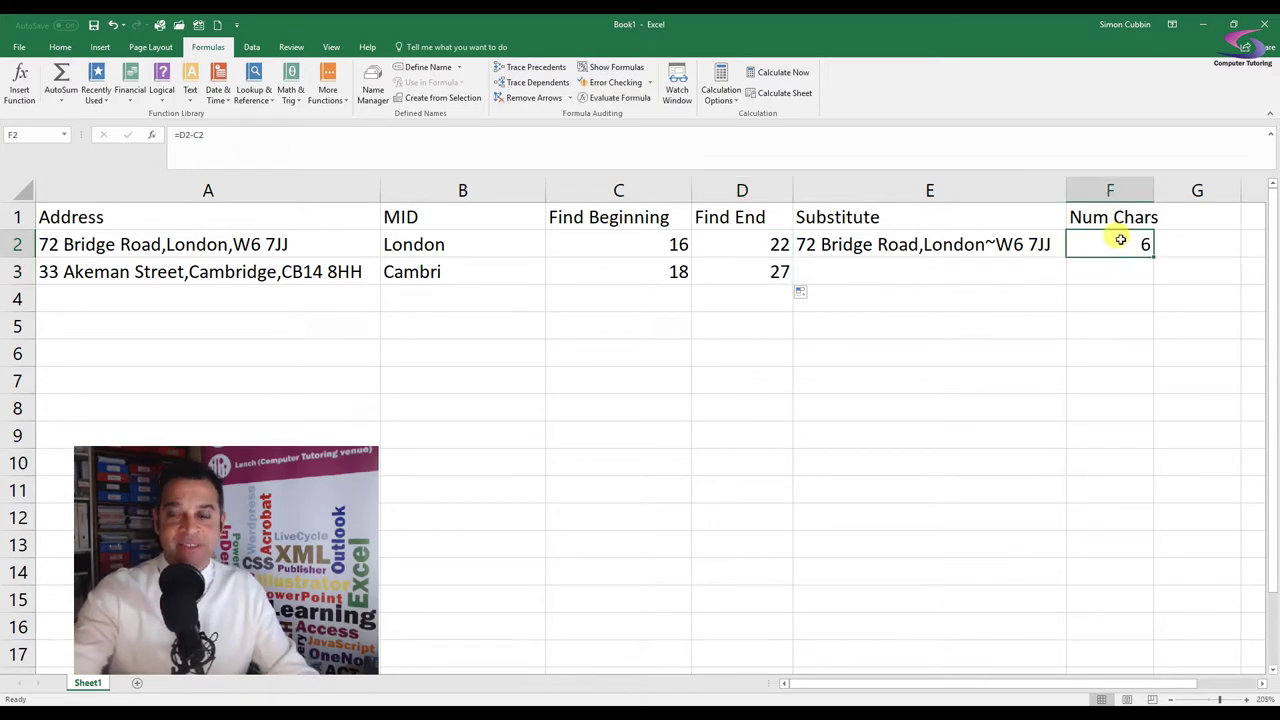
drag(1154, 260, 1156, 278)
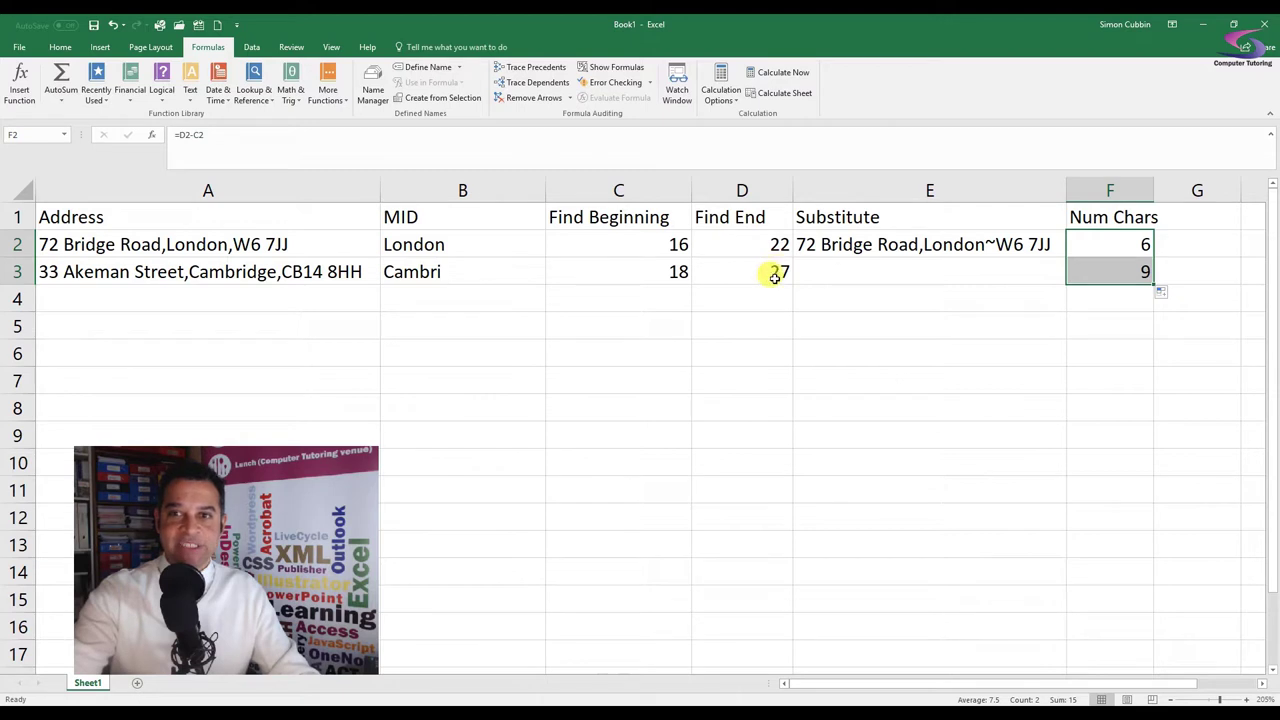
click(750, 242)
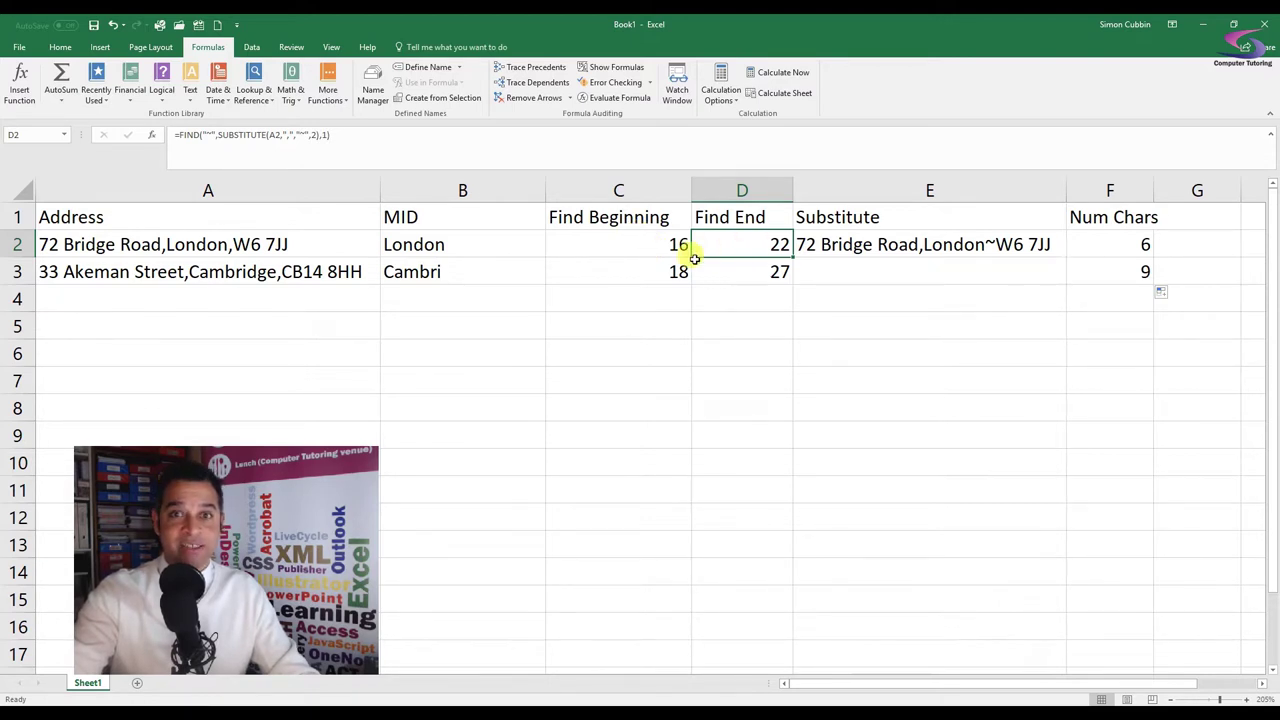
Step: Append -FIND(",",A2,1)+1, copied from C2, to D2's Find End formula so it returns 8
click(651, 243)
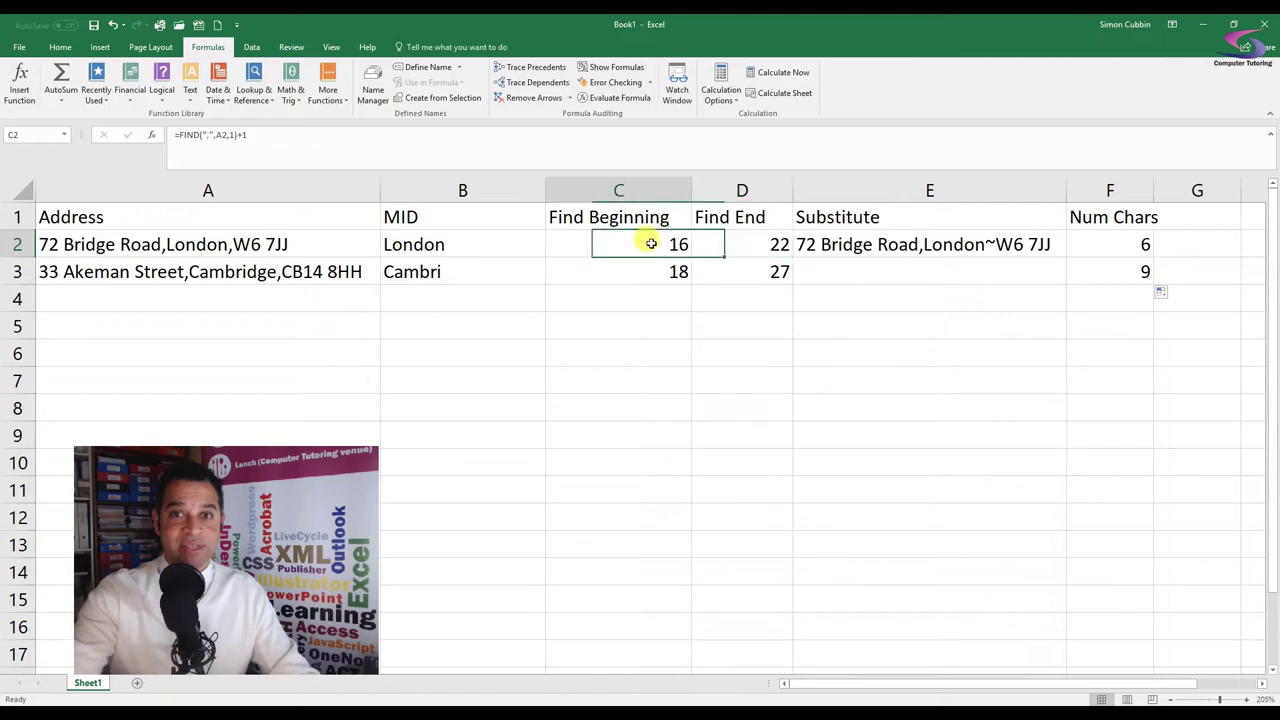
click(745, 243)
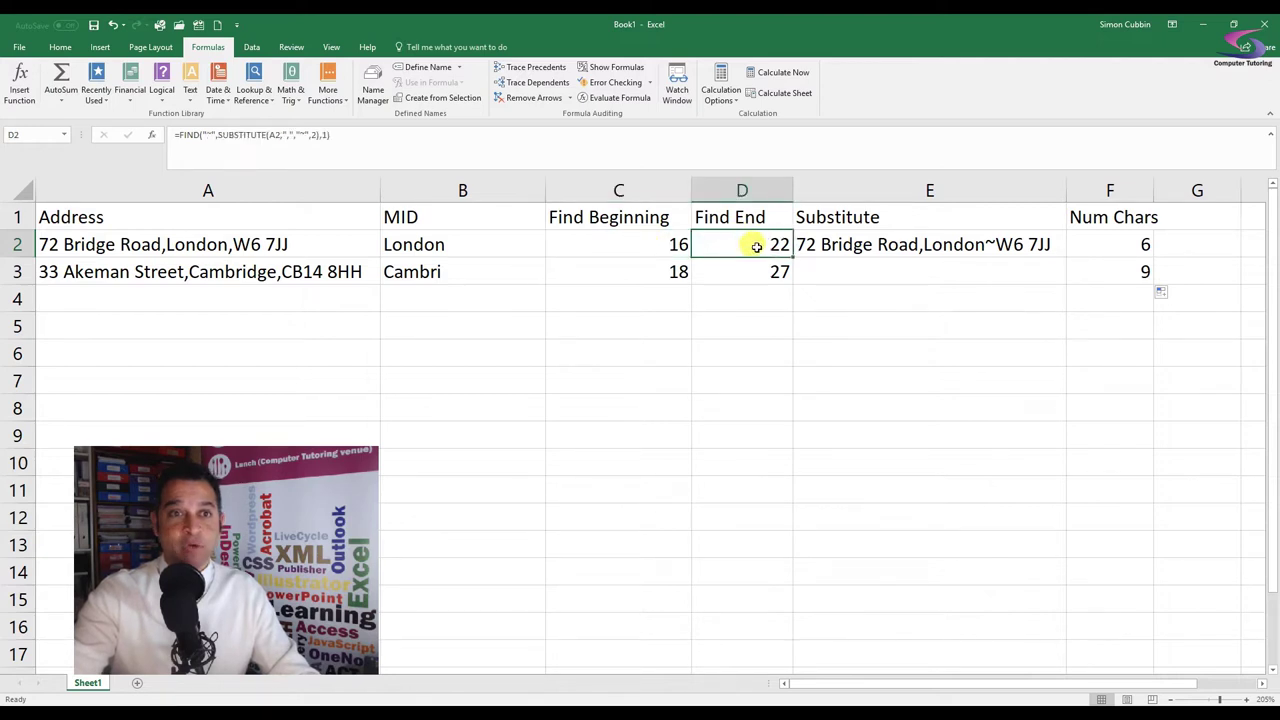
click(346, 135)
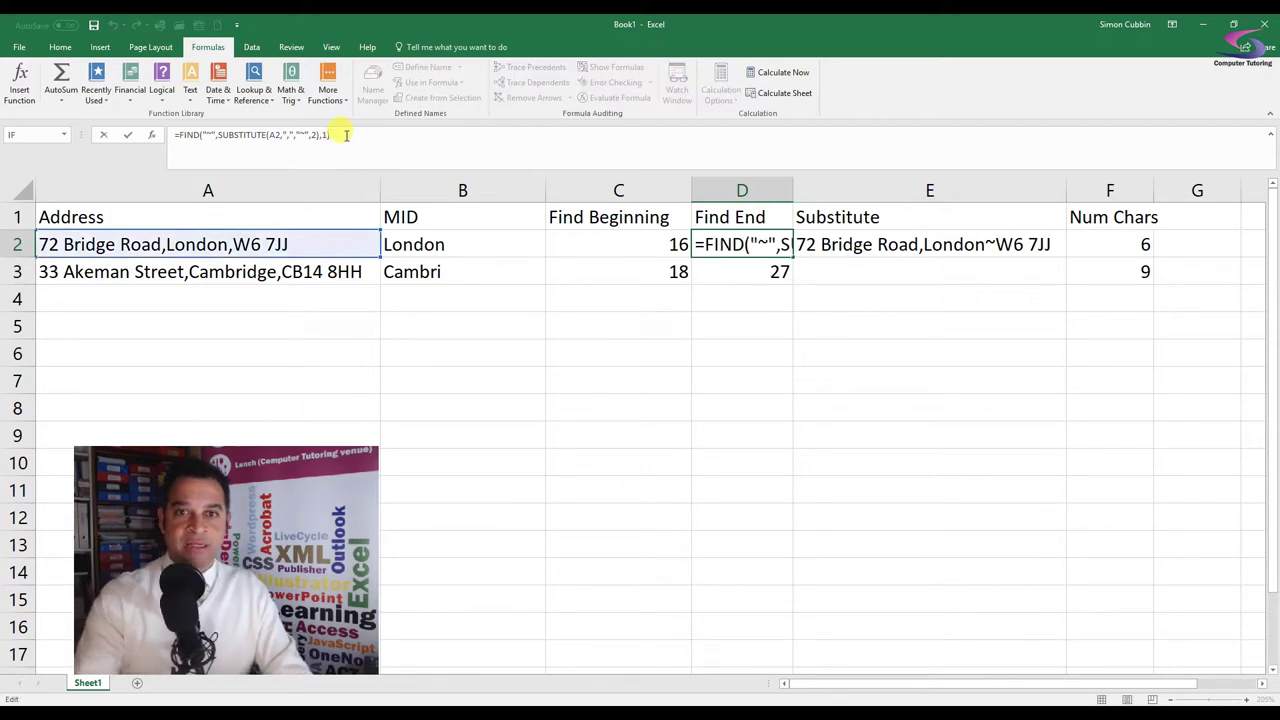
click(615, 237)
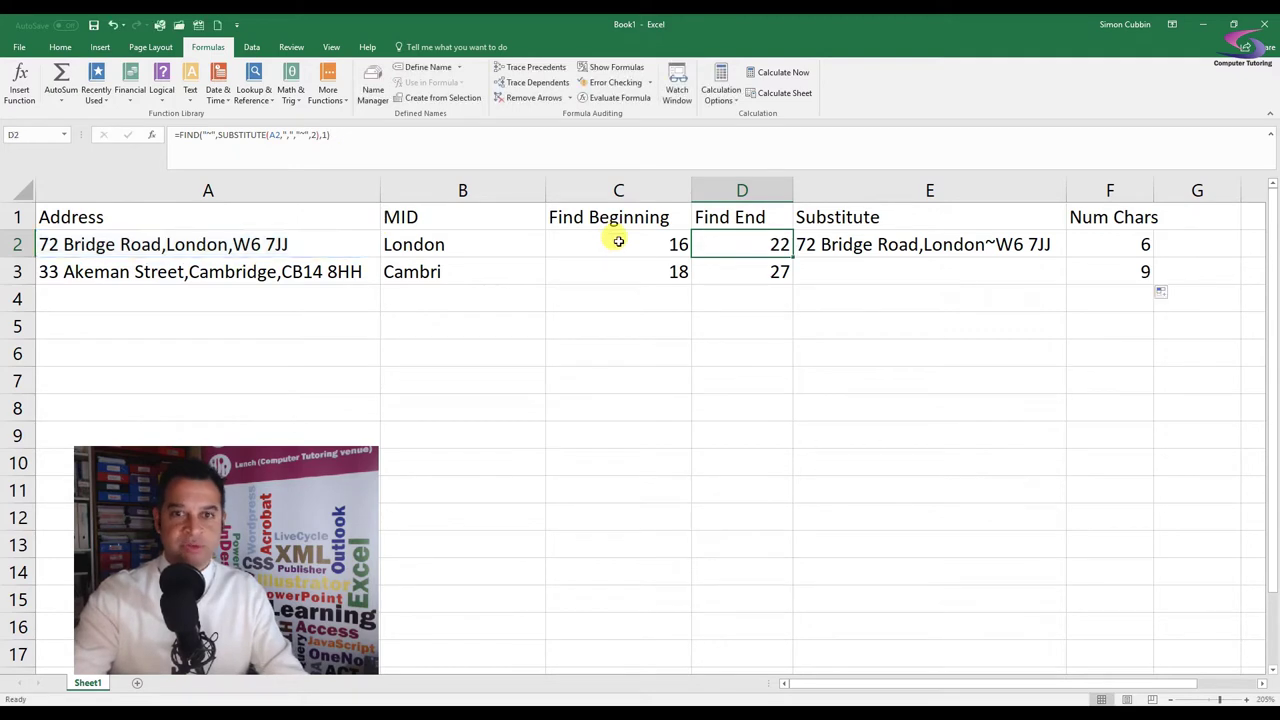
drag(181, 134, 347, 158)
key(ctrl+c)
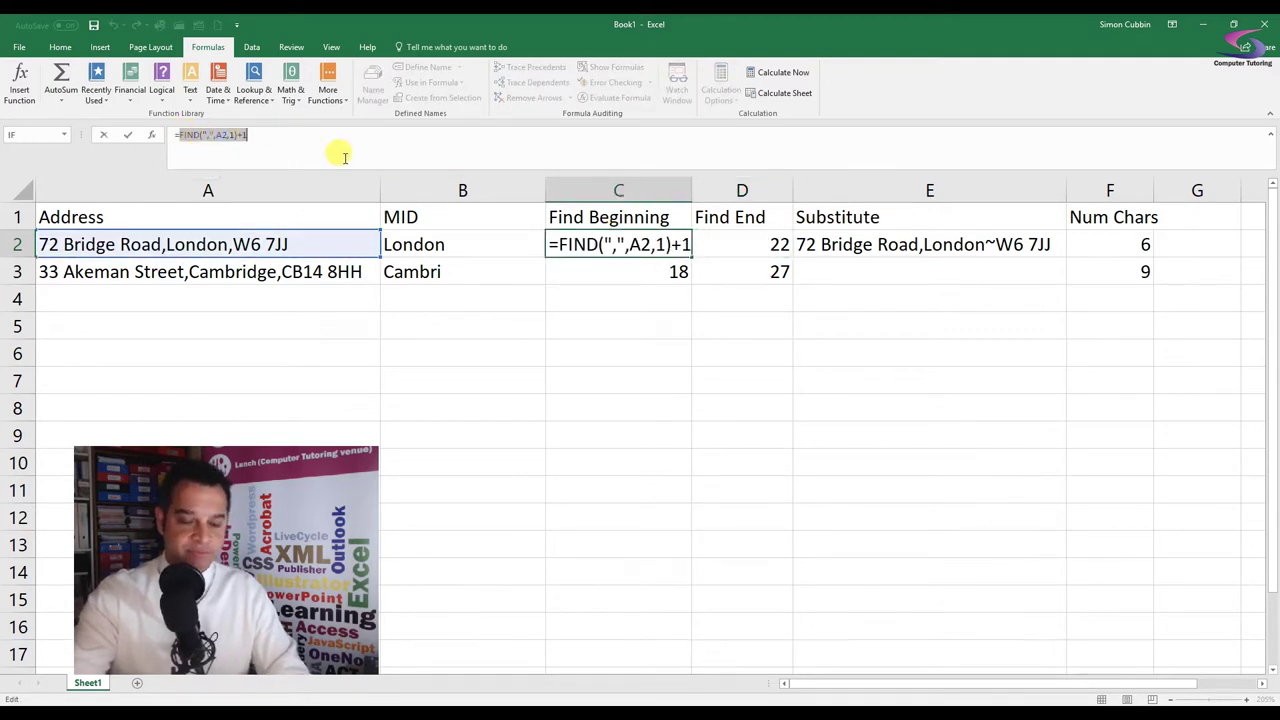
key(Escape)
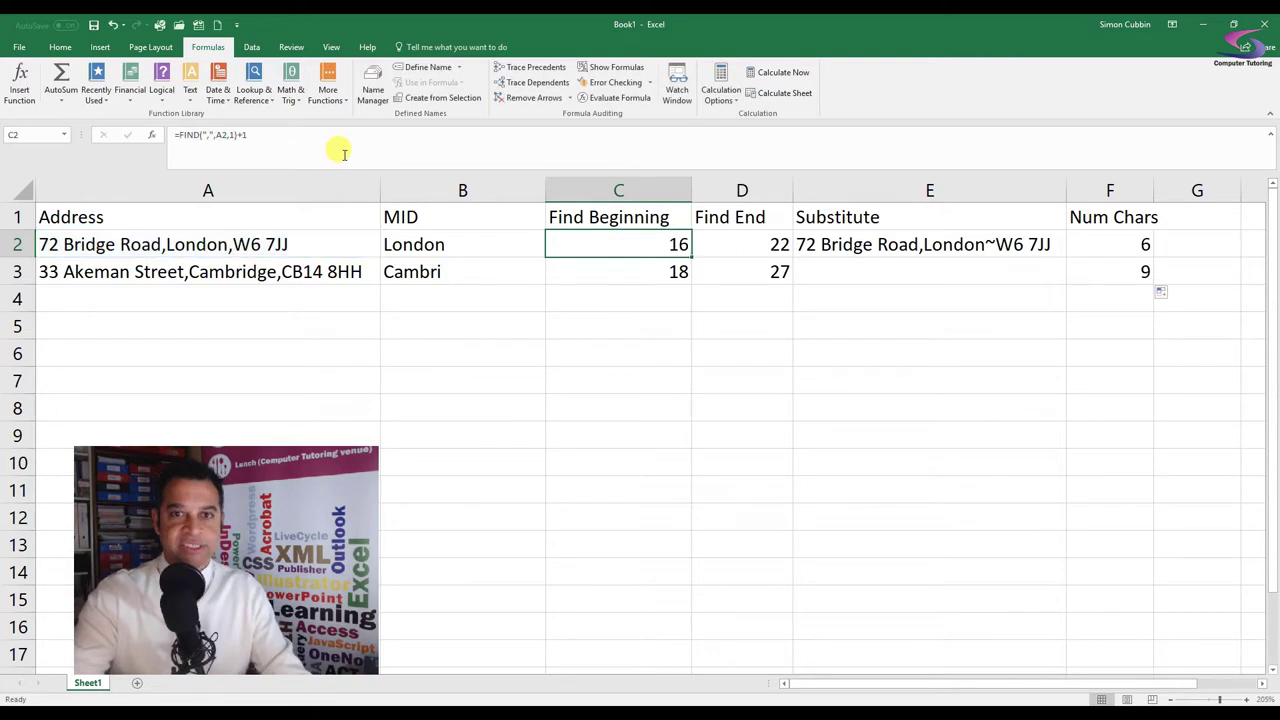
click(745, 245)
click(363, 134)
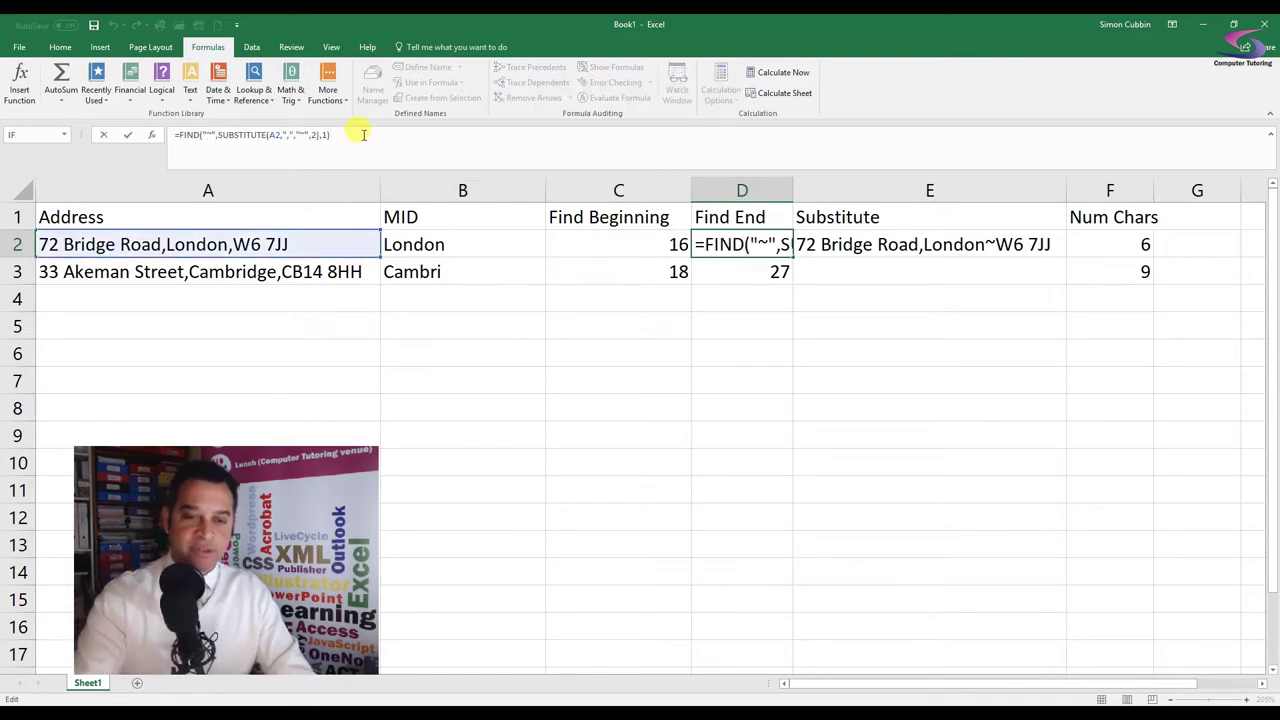
text(-)
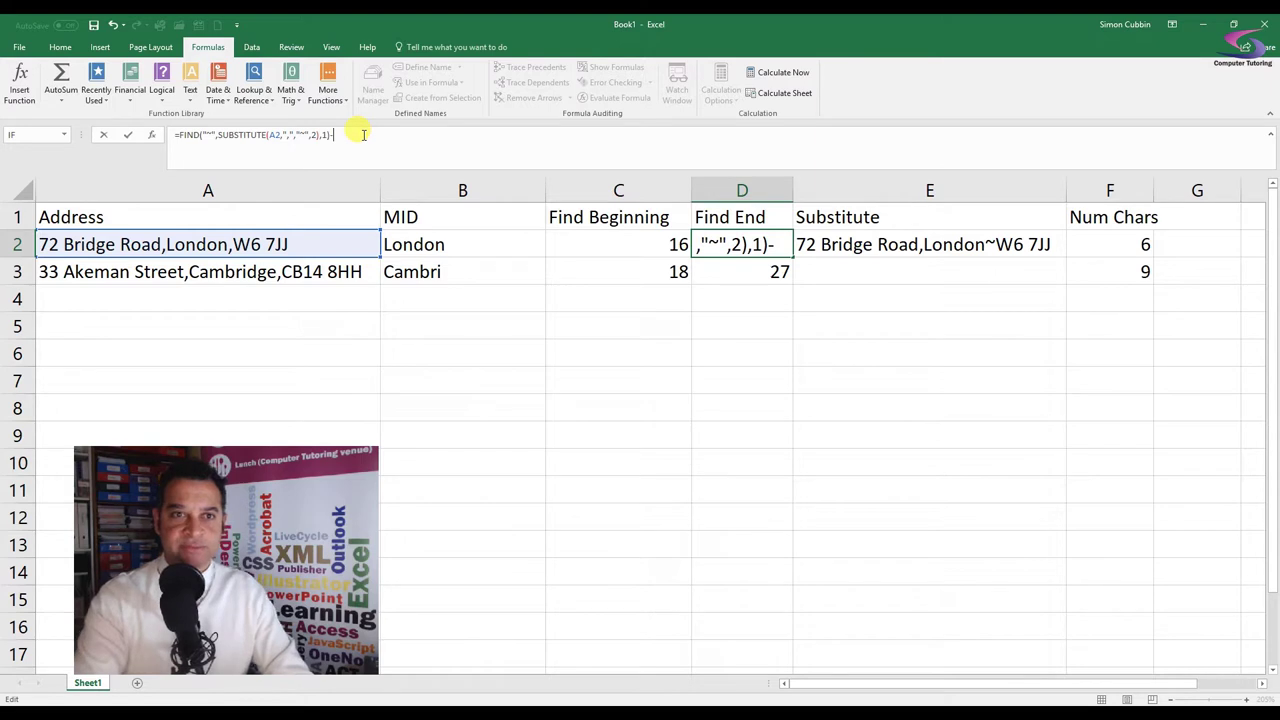
key(ctrl+v)
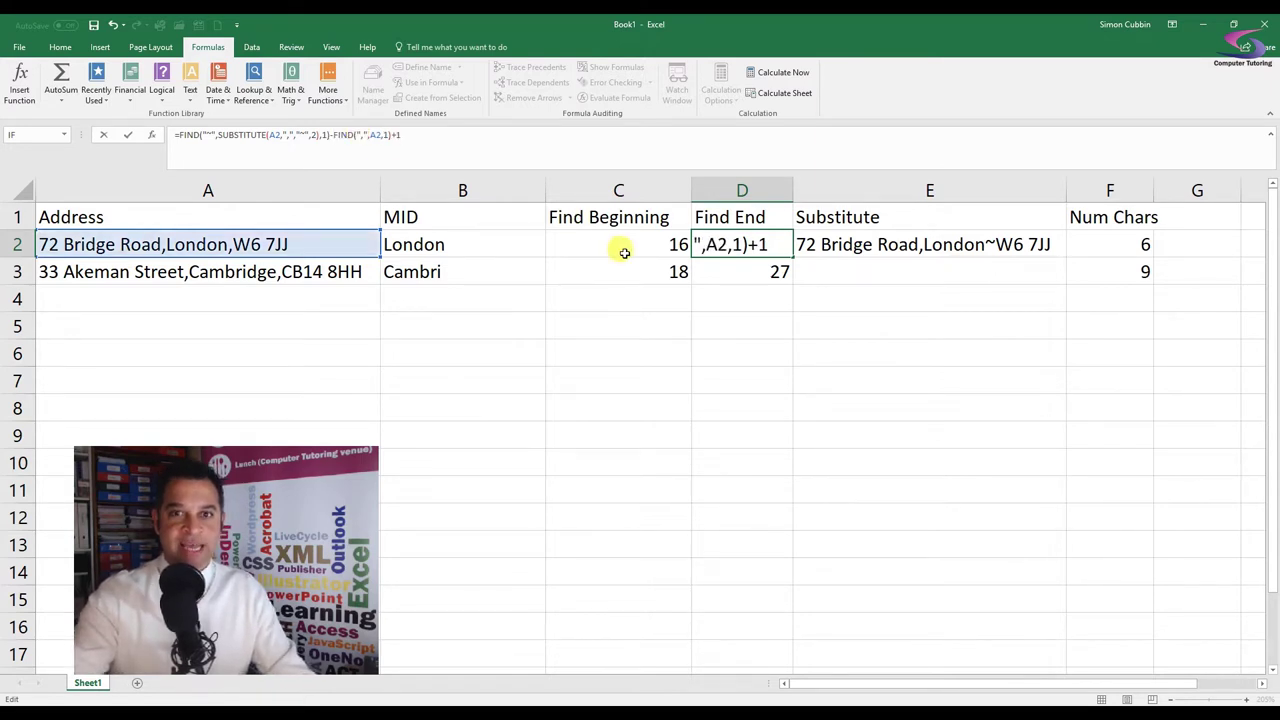
key(Return)
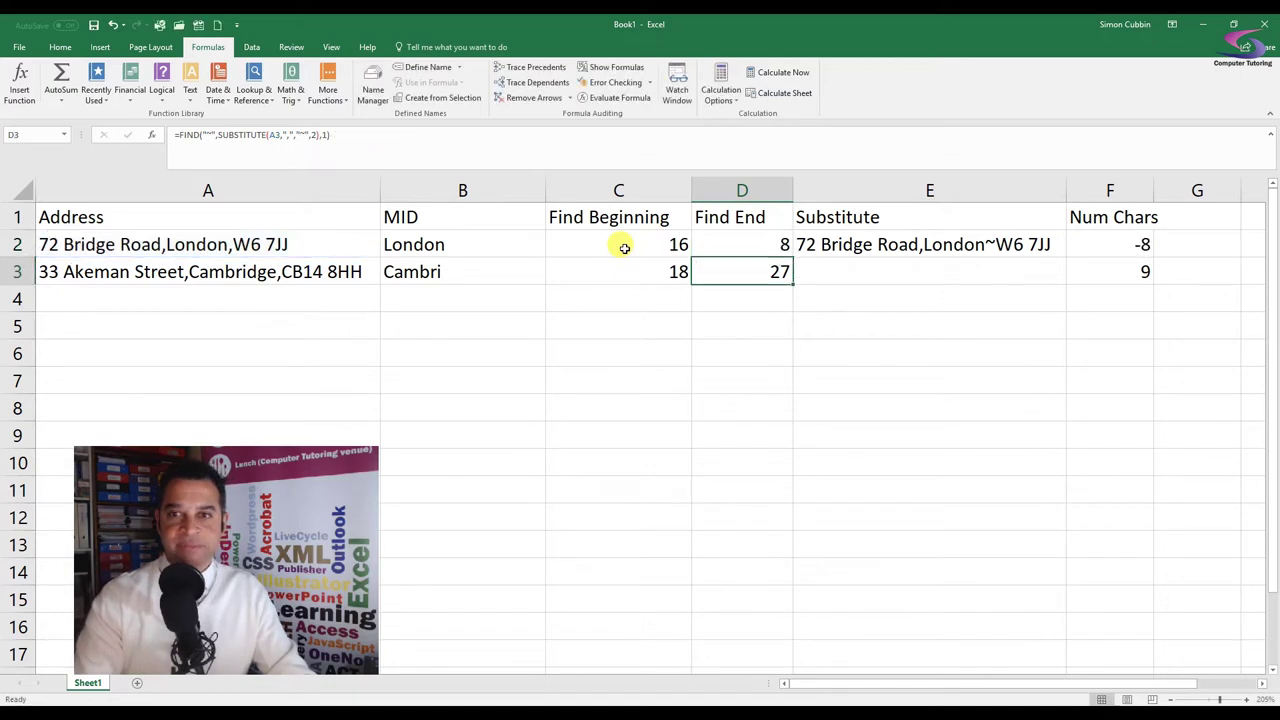
click(748, 242)
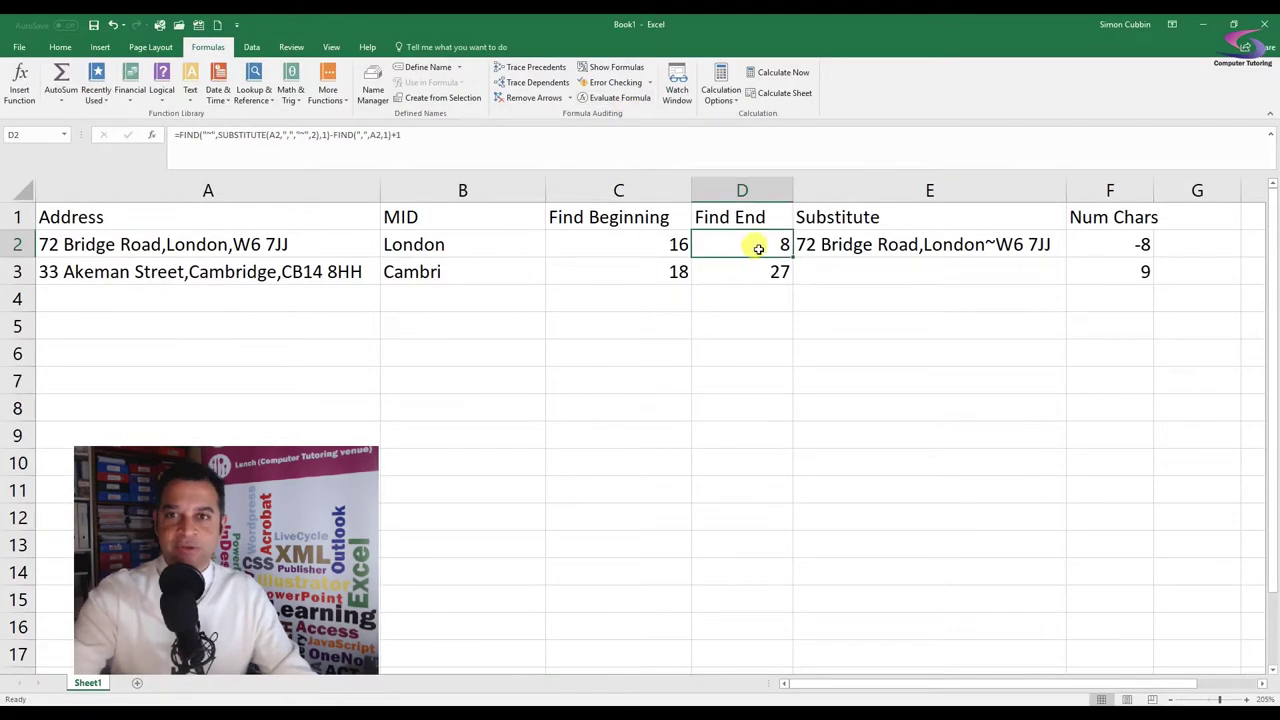
Step: Open Evaluate Formula for D2 and step through the SUBSTITUTE and tilde FIND, reaching 22
click(632, 100)
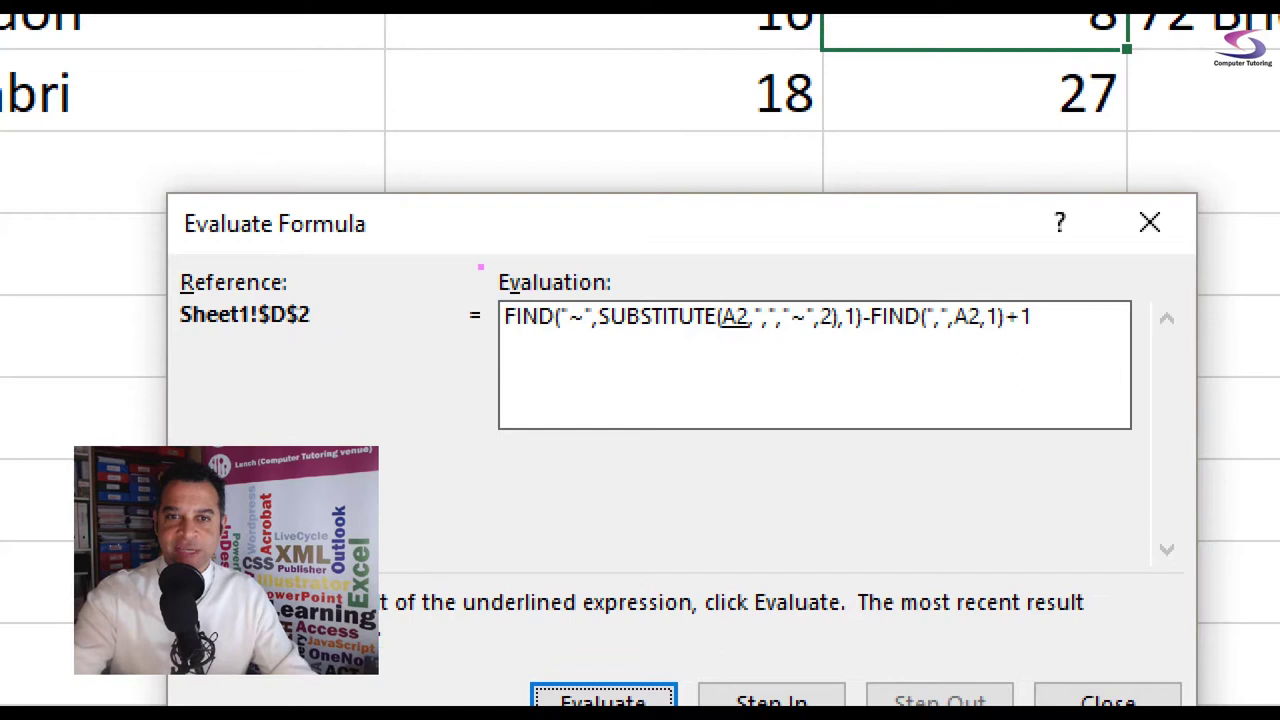
drag(480, 270, 1108, 372)
drag(510, 661, 709, 717)
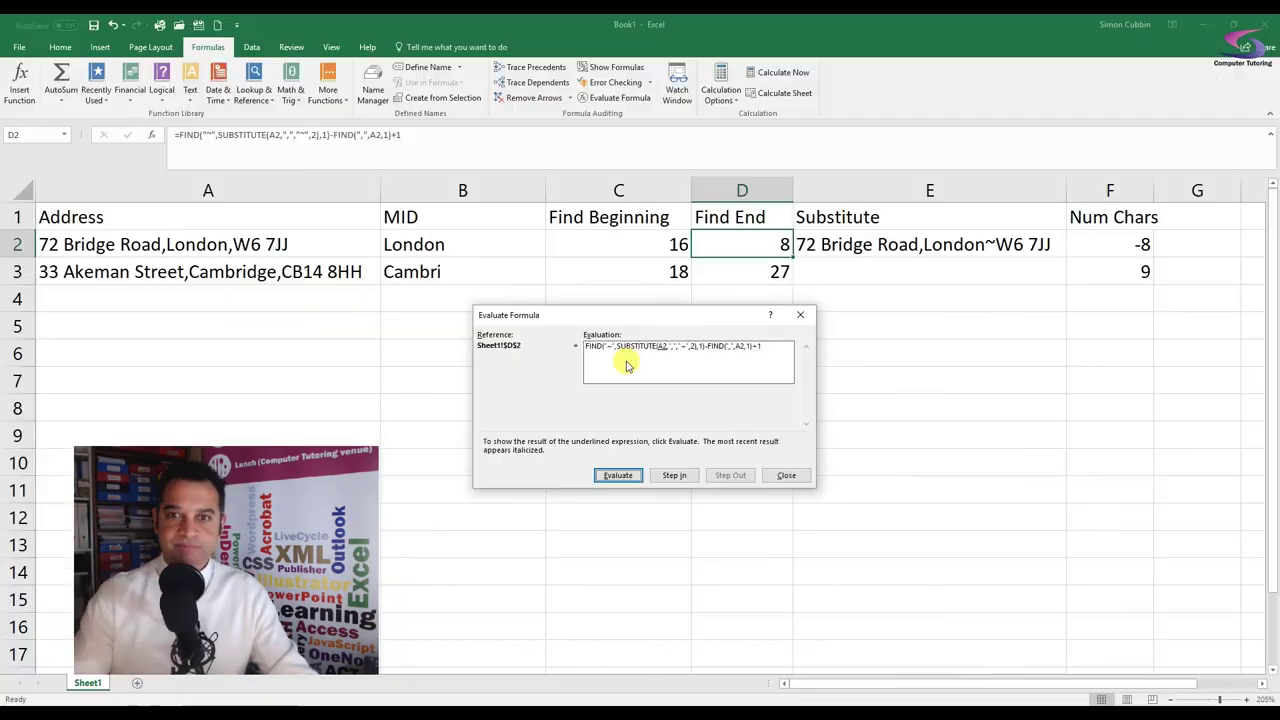
drag(630, 322, 636, 310)
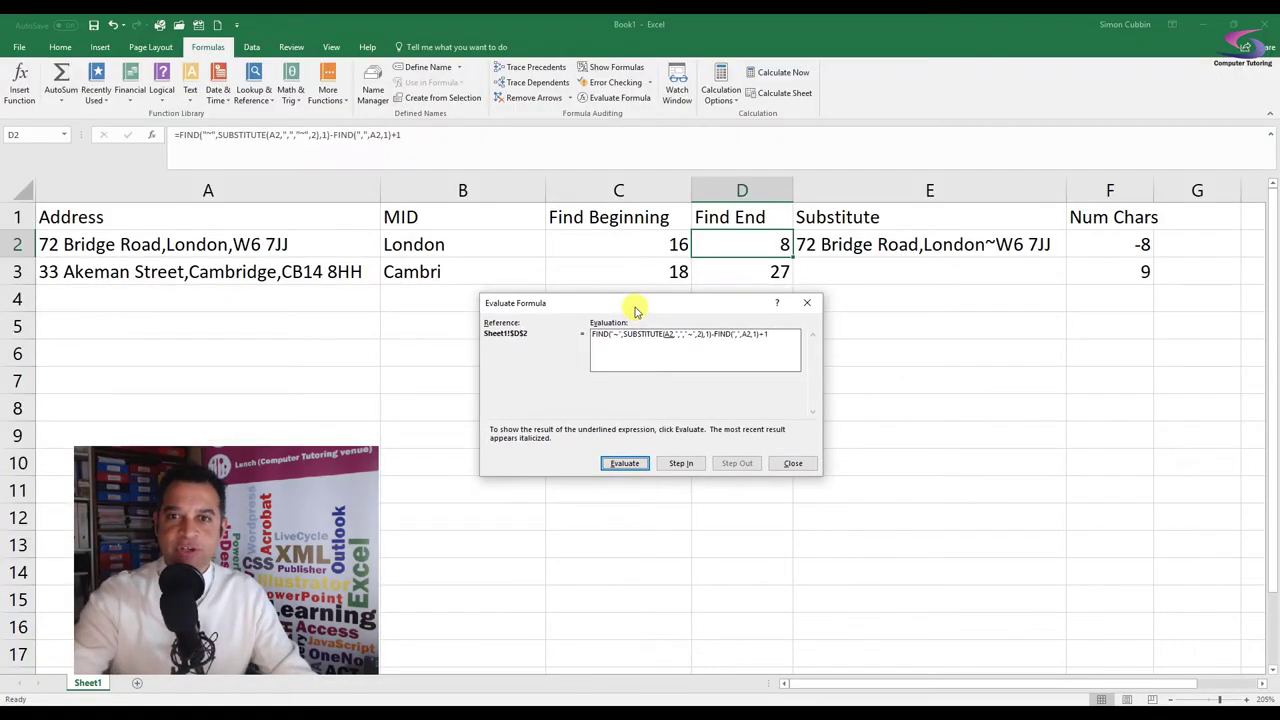
click(622, 465)
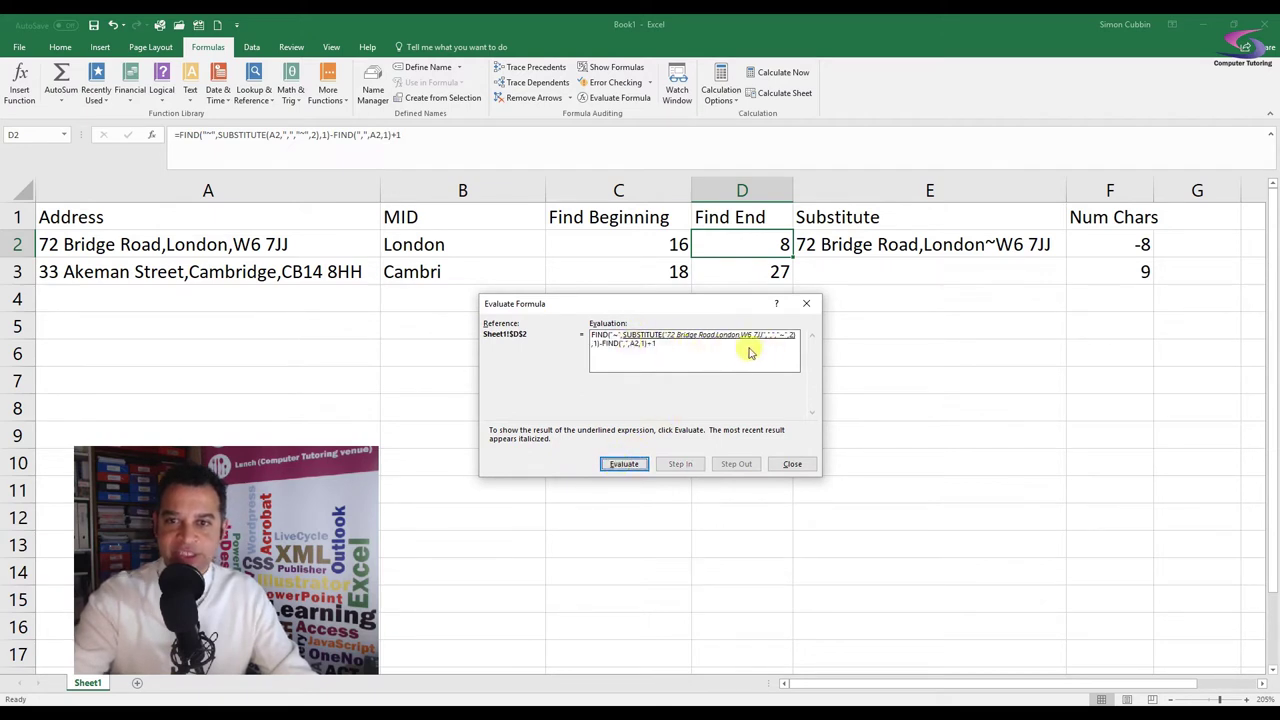
click(624, 465)
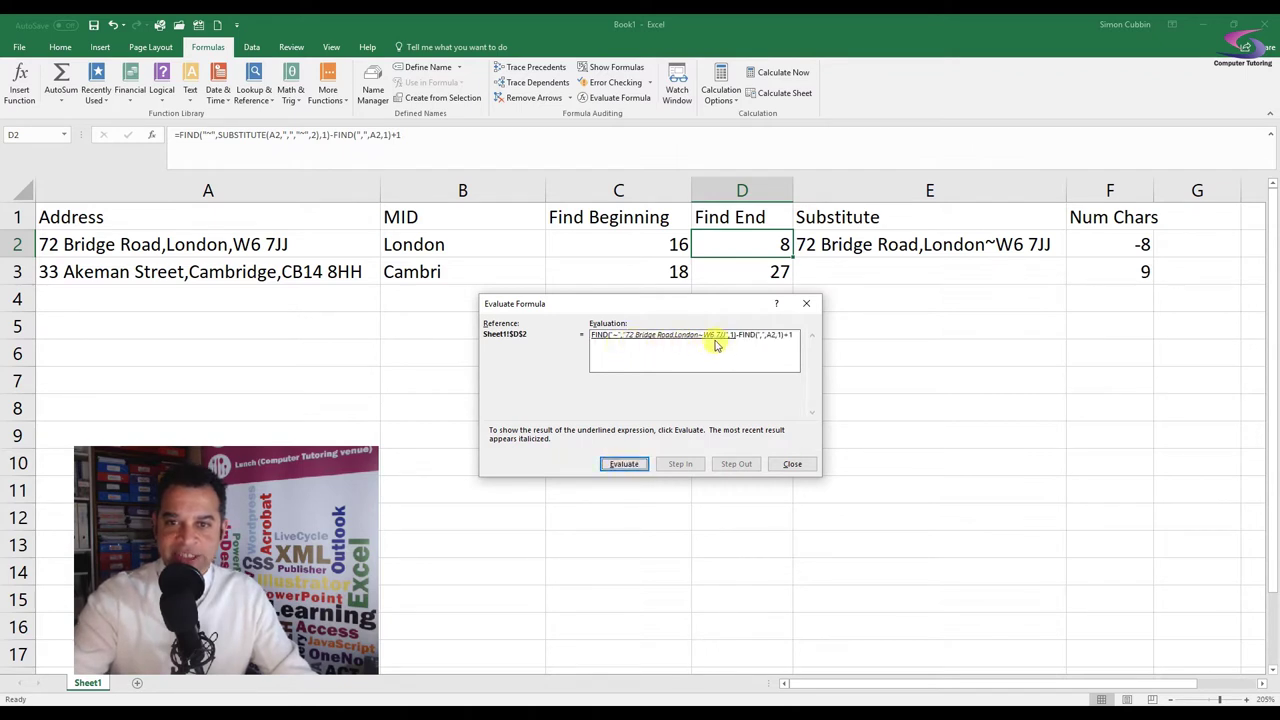
click(620, 465)
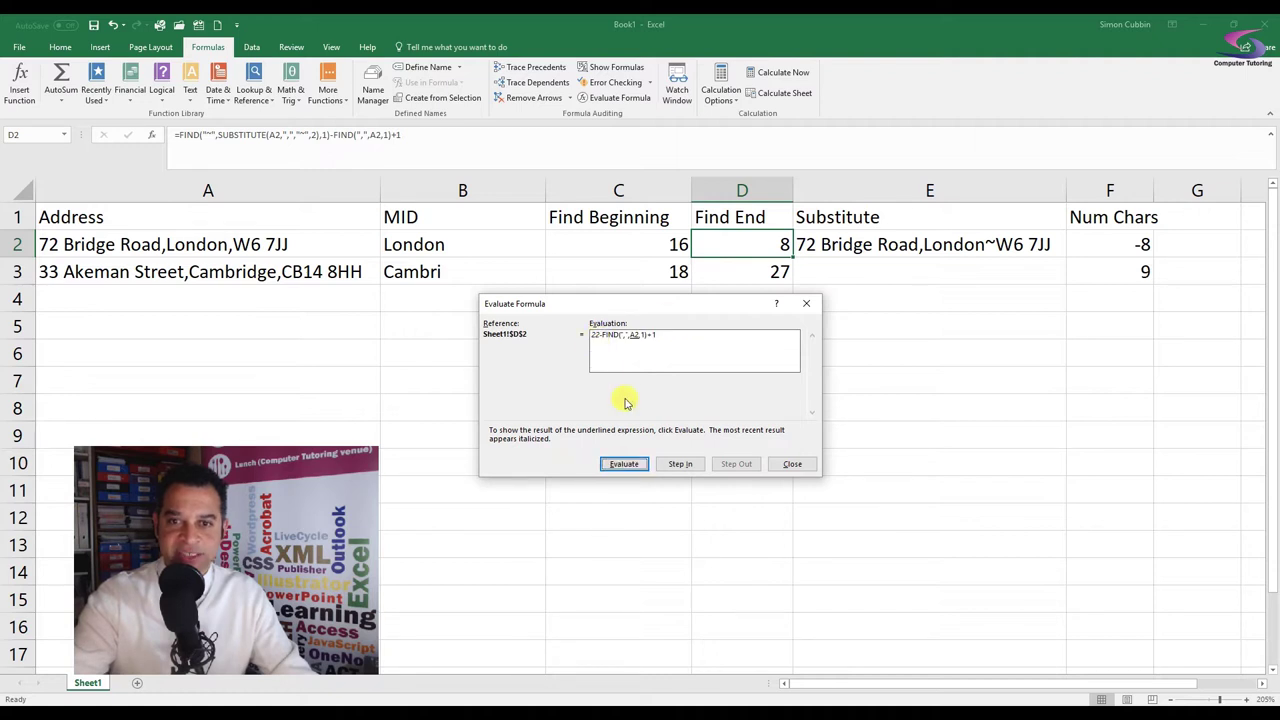
Step: Continue evaluating the comma FIND and subtraction down to 8, then restart the walkthrough
click(621, 464)
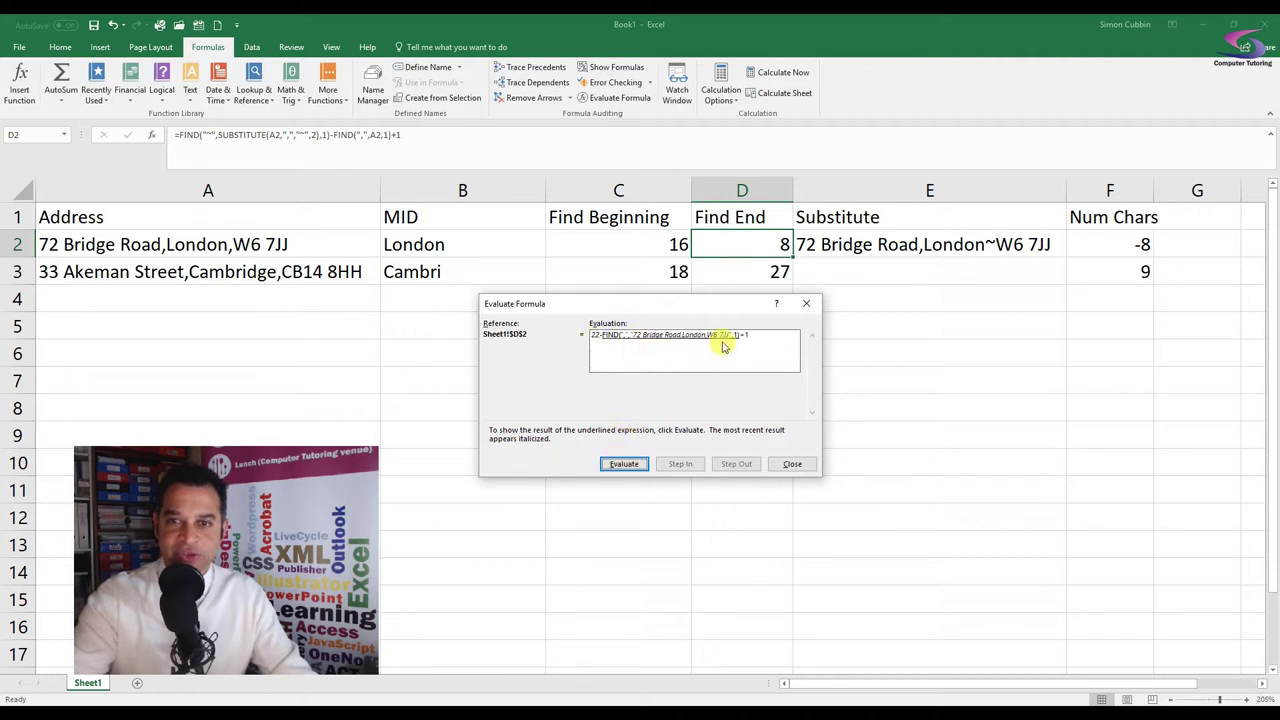
click(624, 464)
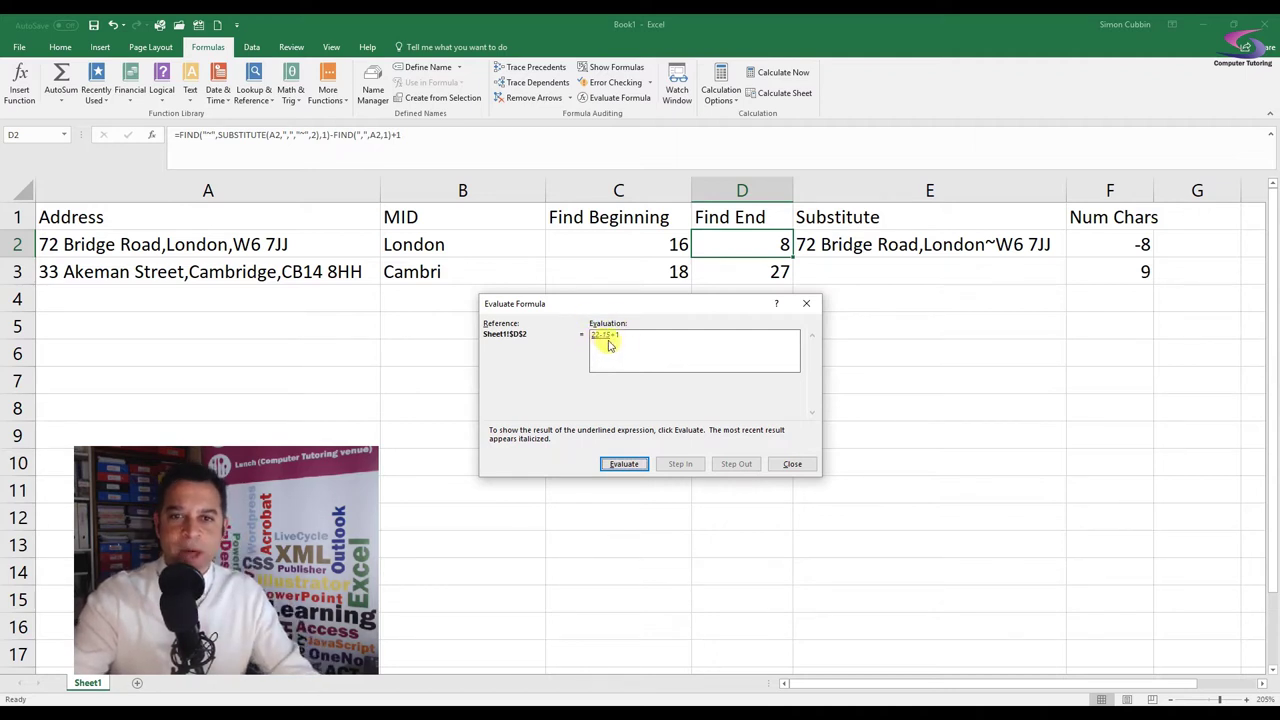
click(625, 465)
click(627, 466)
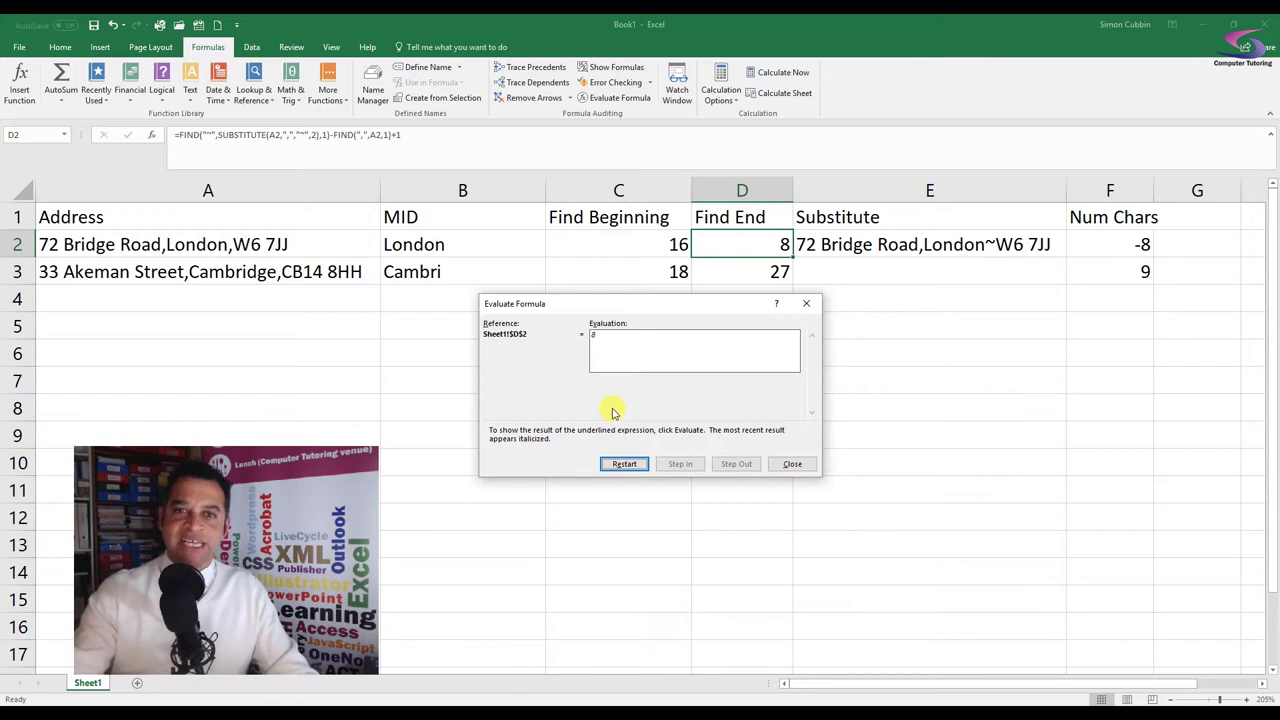
click(628, 465)
click(631, 467)
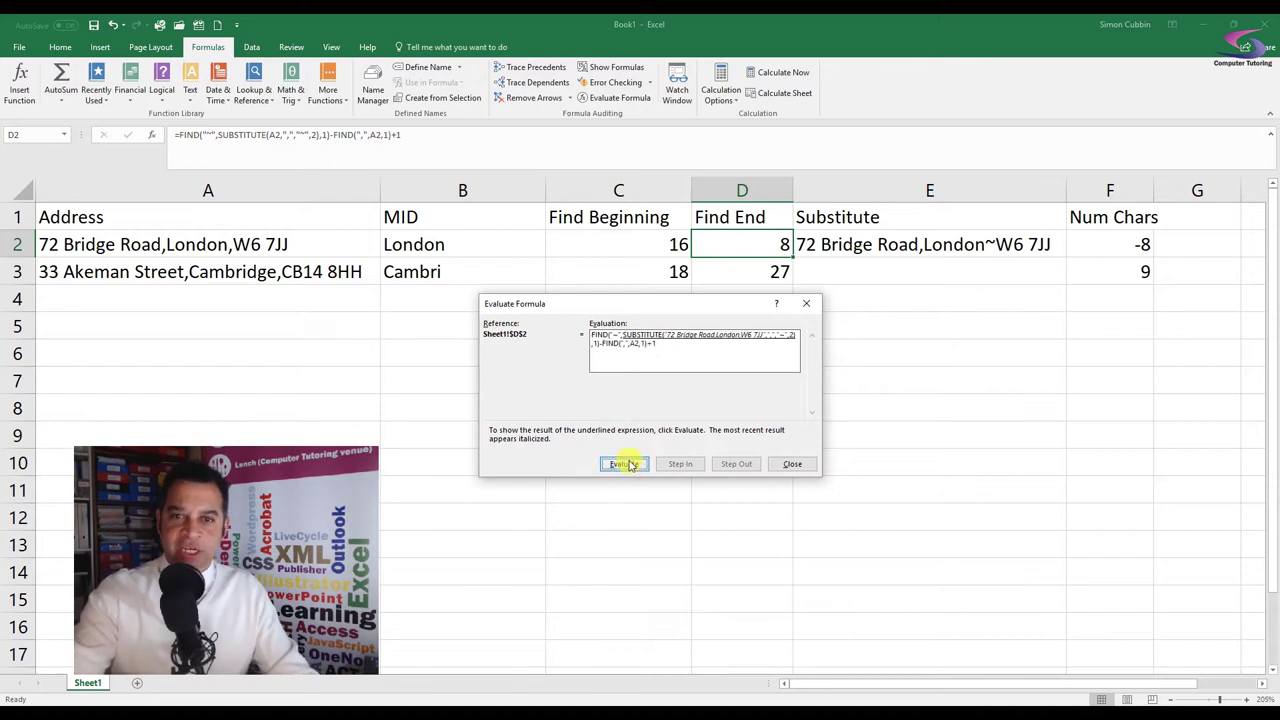
Step: Step D2's evaluation through the SUBSTITUTE and both FINDs down to 22-15+1, then close it
click(630, 466)
click(630, 467)
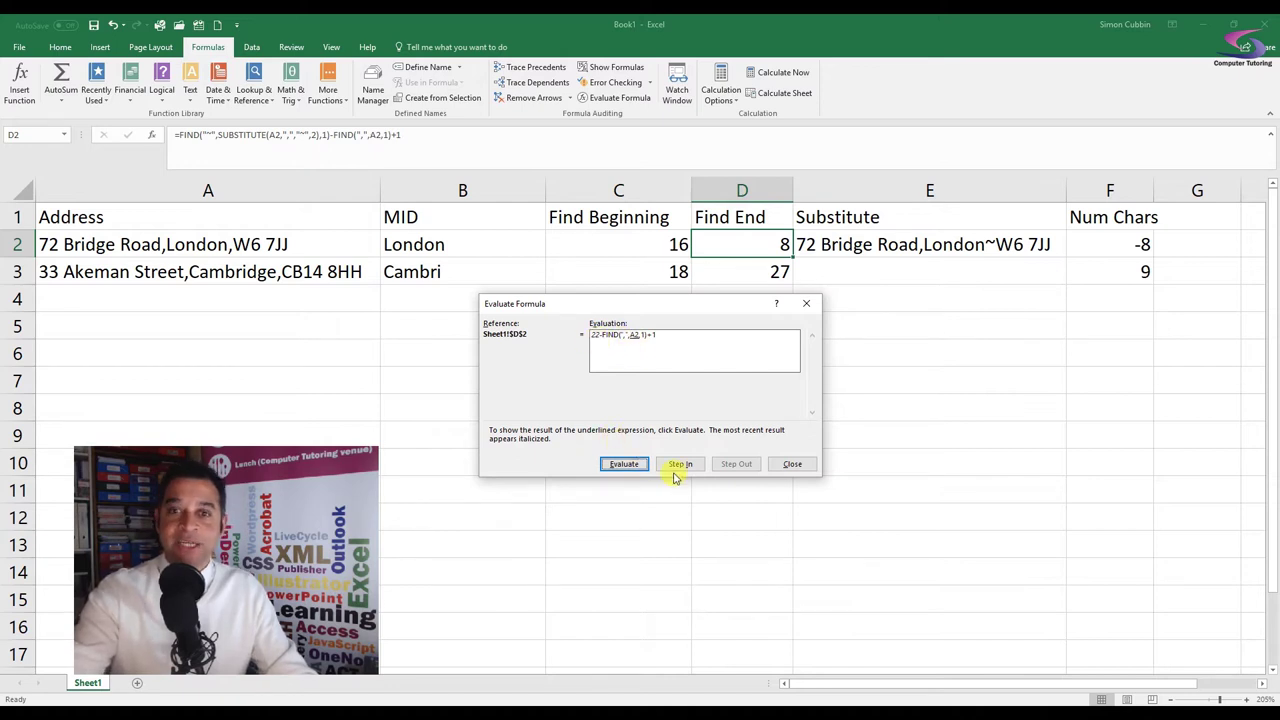
click(626, 466)
click(626, 466)
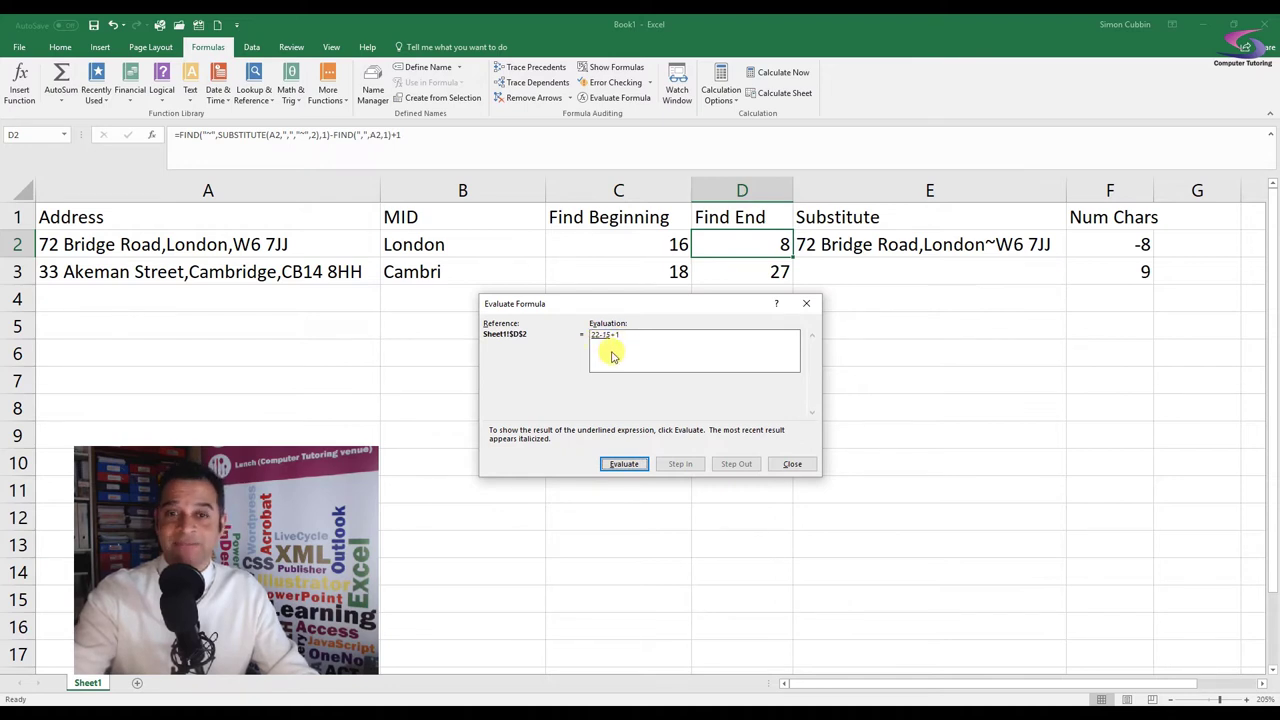
click(793, 466)
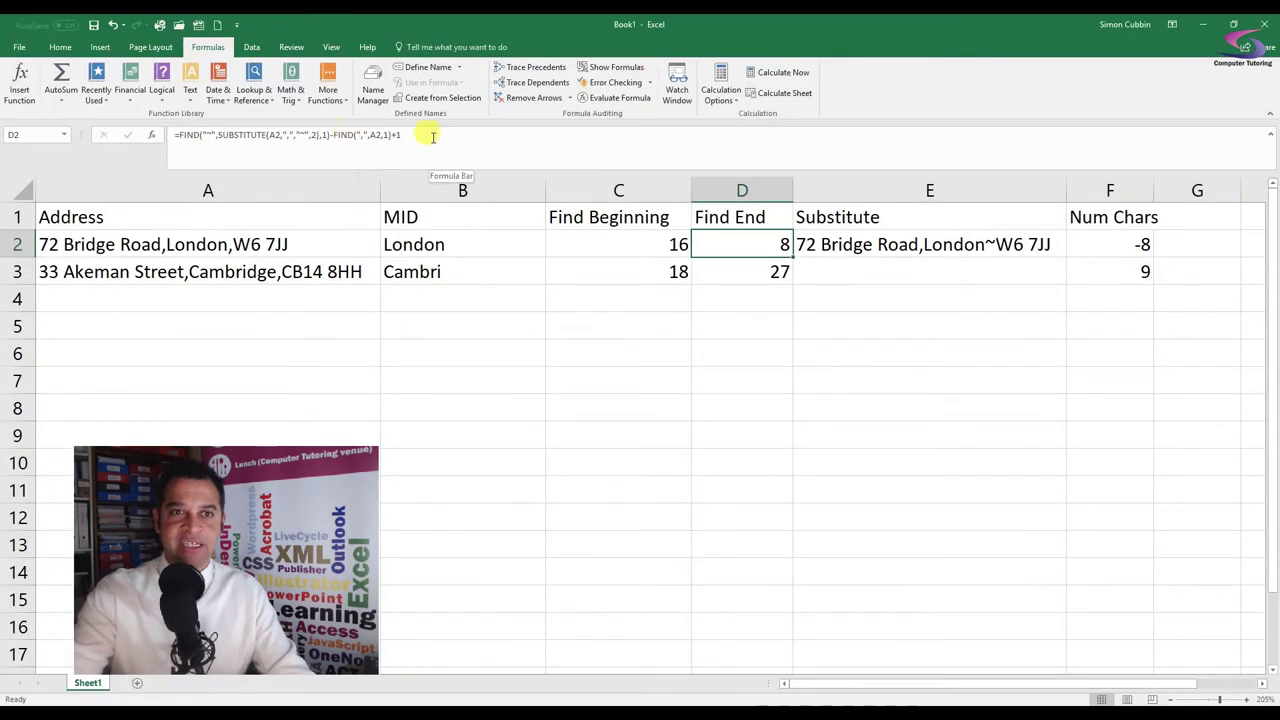
Step: Bracket the subtracted FIND(",",A2,1)+1 in D2's Find End formula so it returns 6
double_click(714, 244)
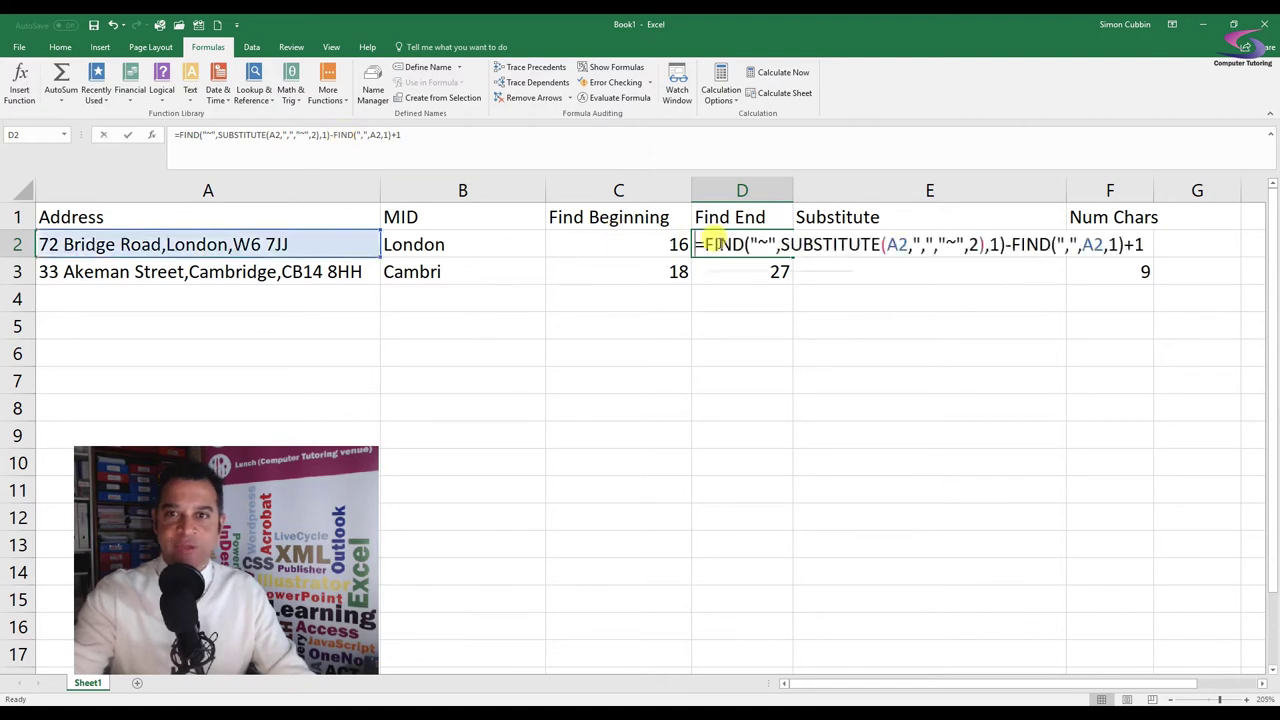
click(1010, 243)
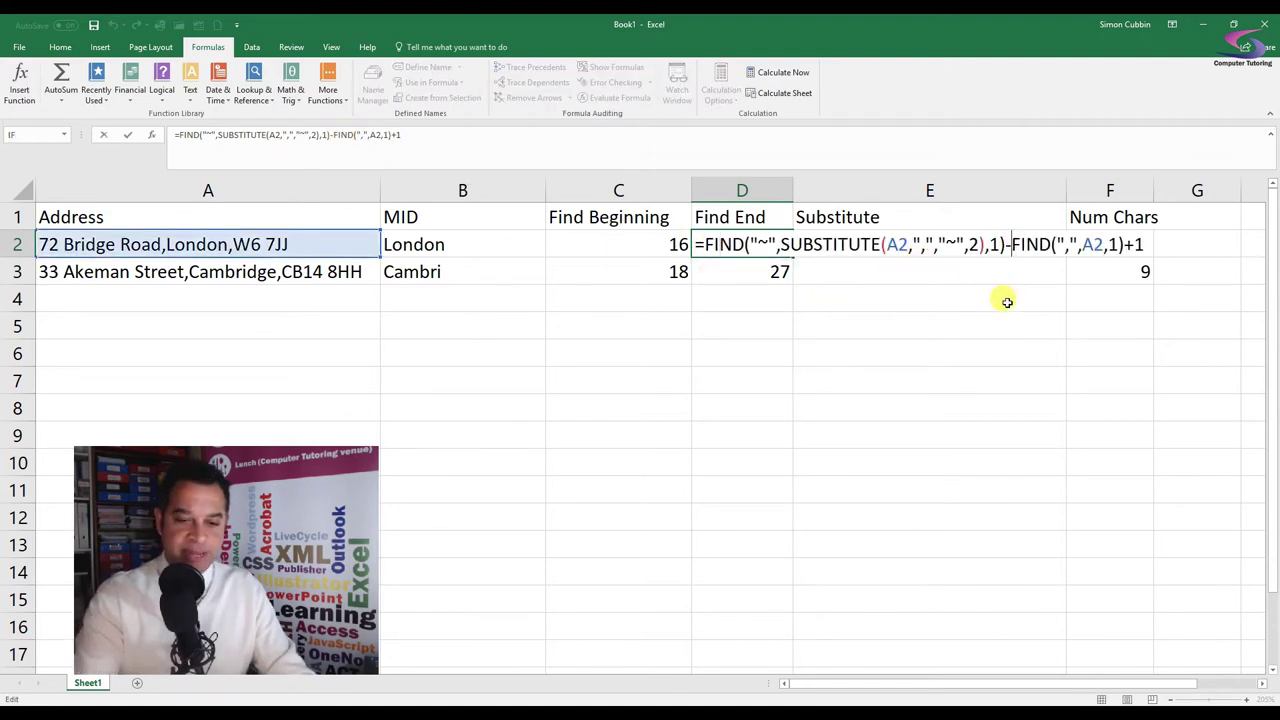
text(()
click(1146, 244)
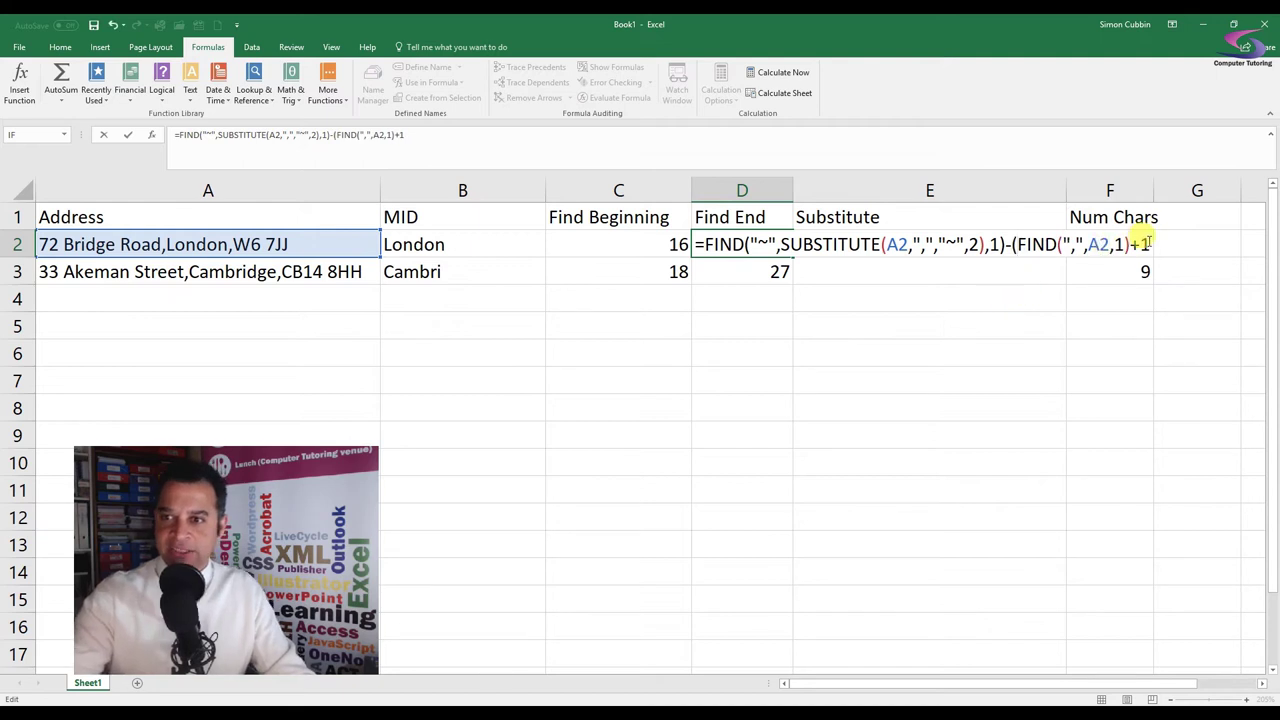
text())
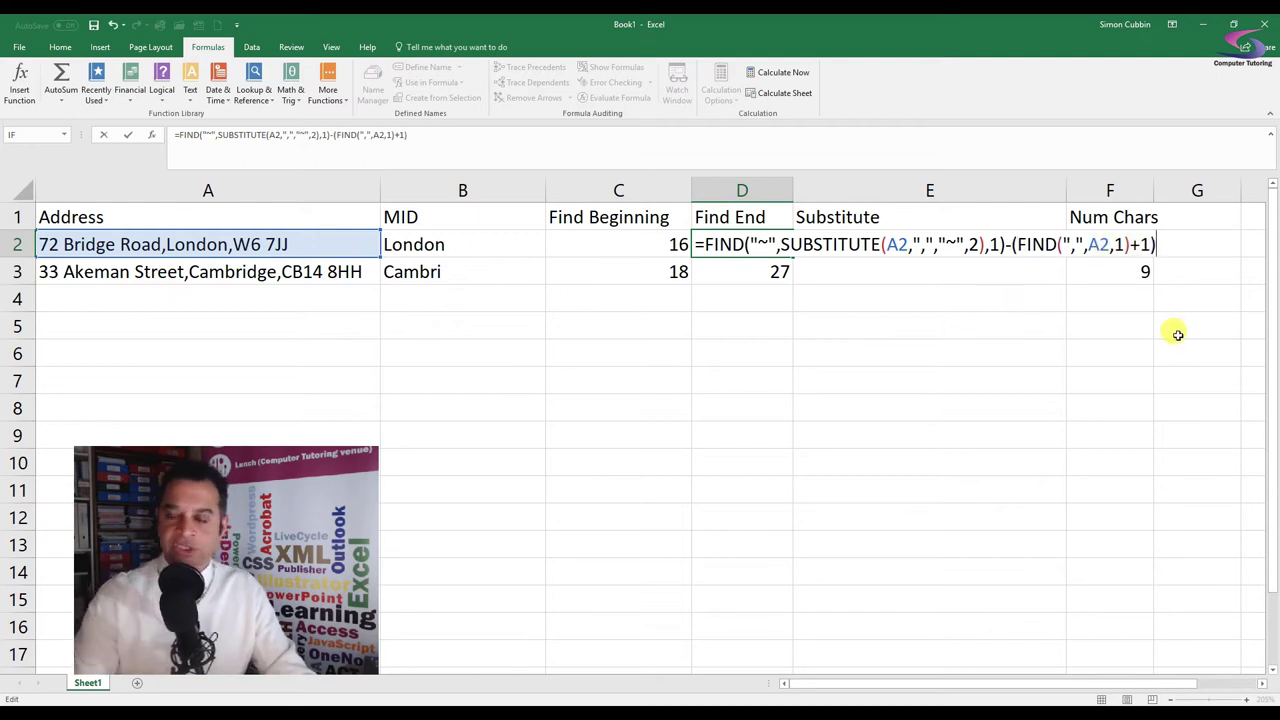
key(Return)
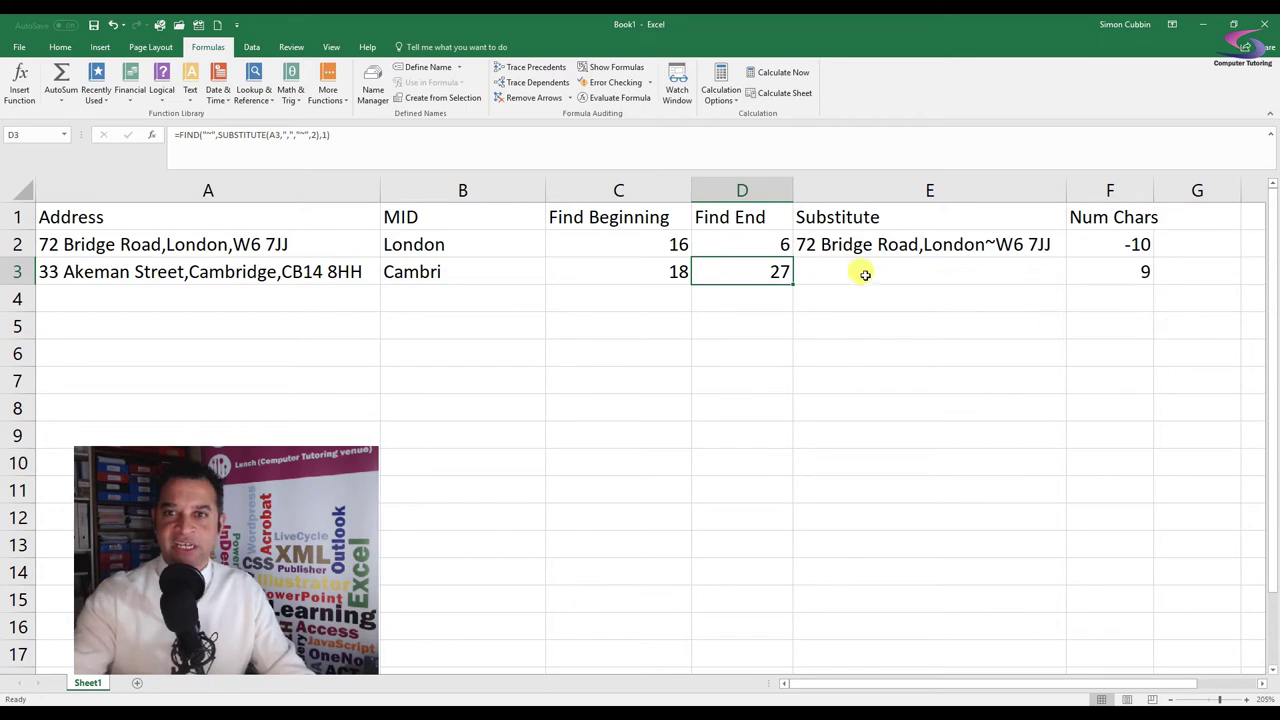
click(757, 243)
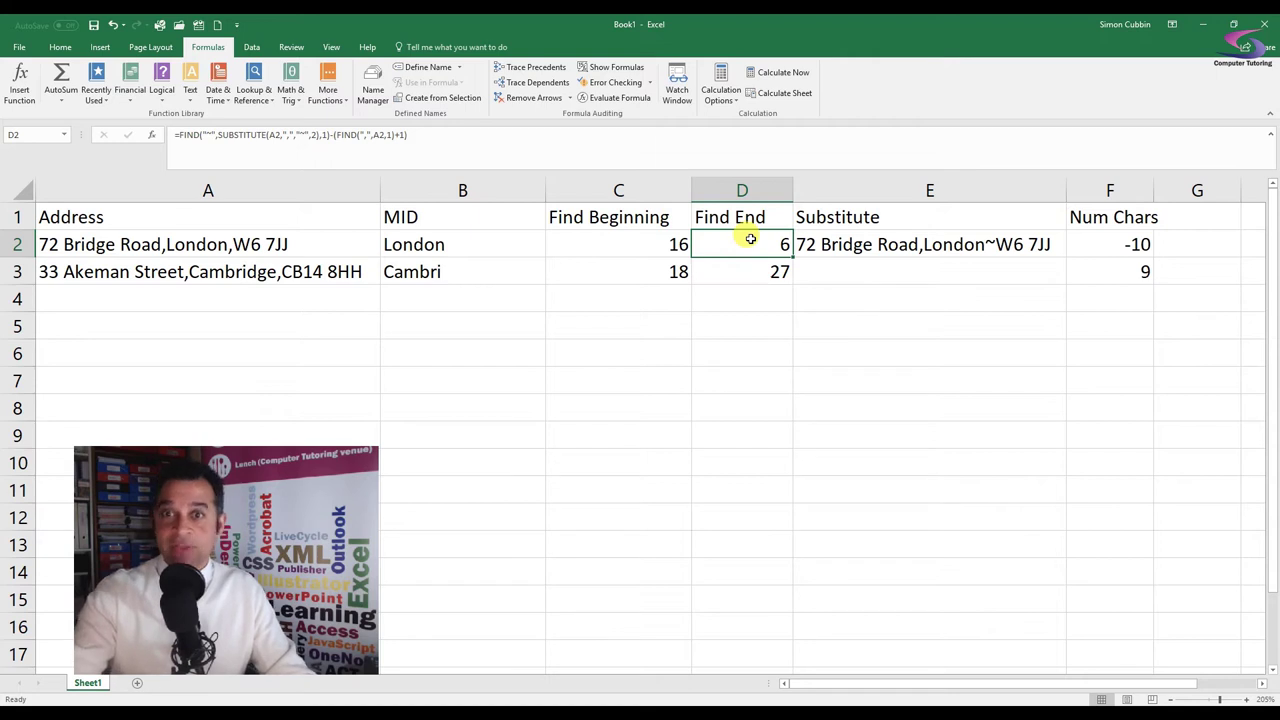
click(620, 98)
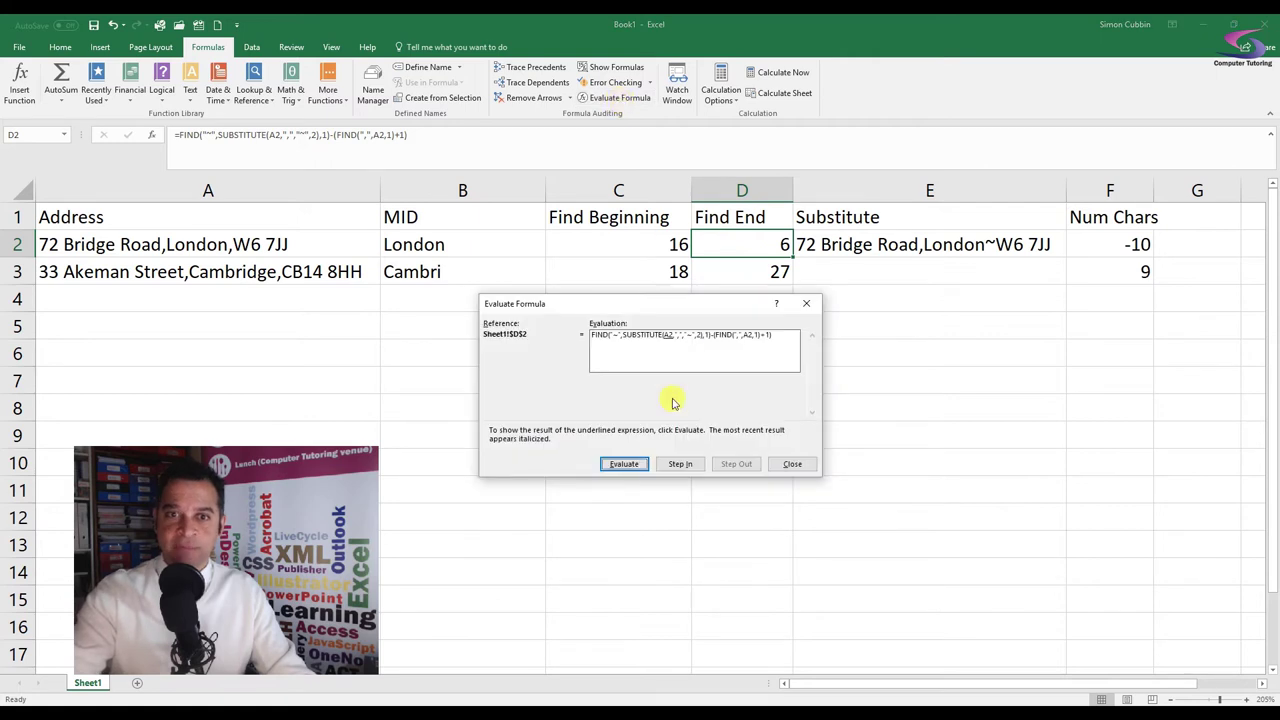
click(623, 465)
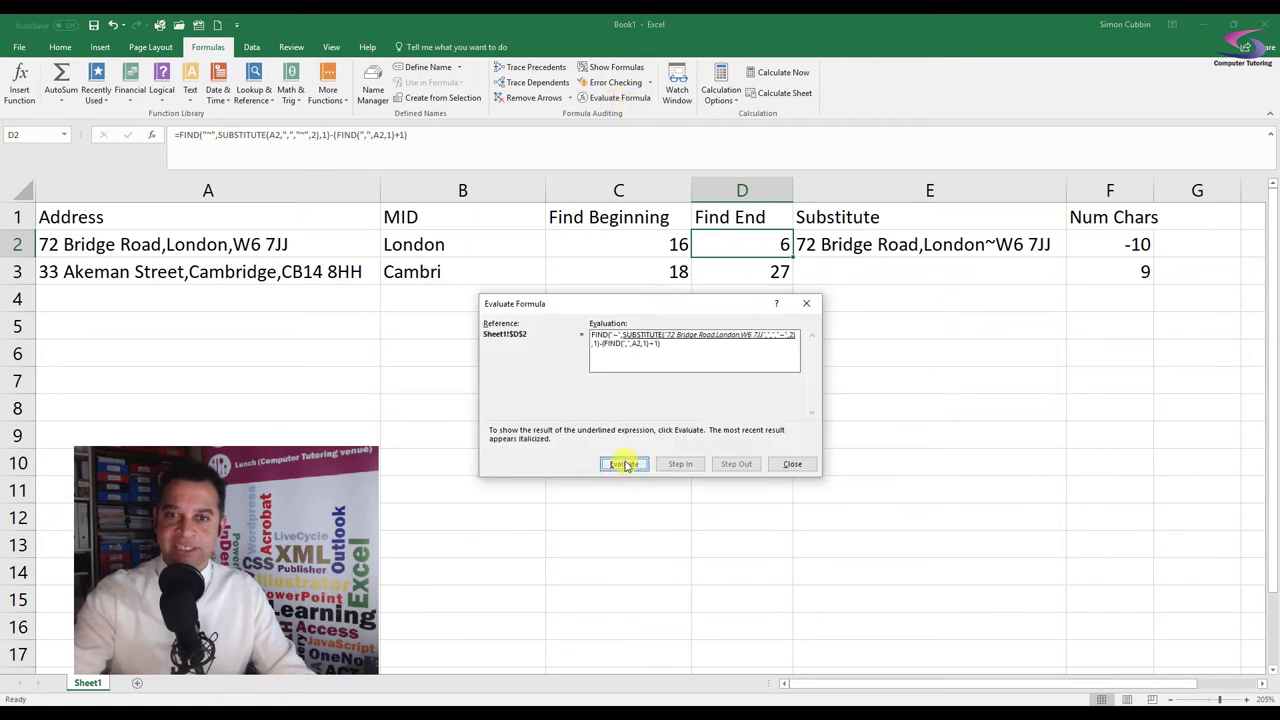
click(624, 465)
click(624, 465)
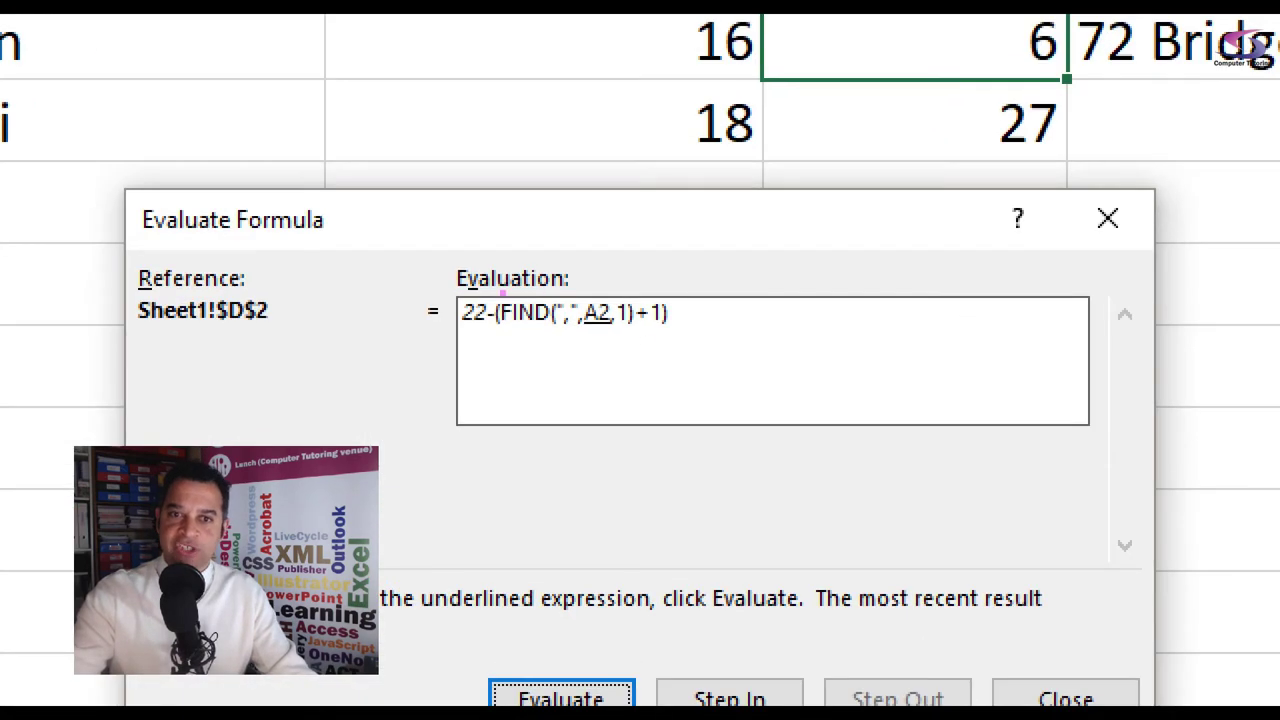
drag(490, 291, 720, 350)
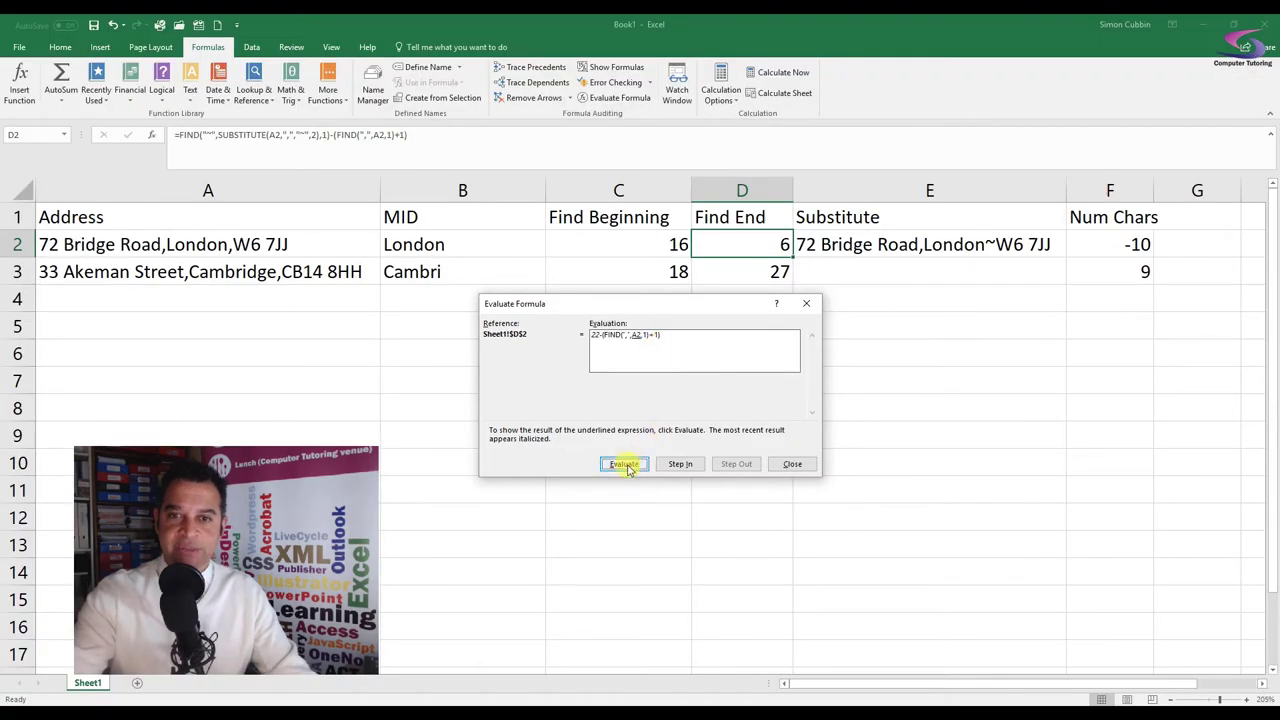
click(562, 701)
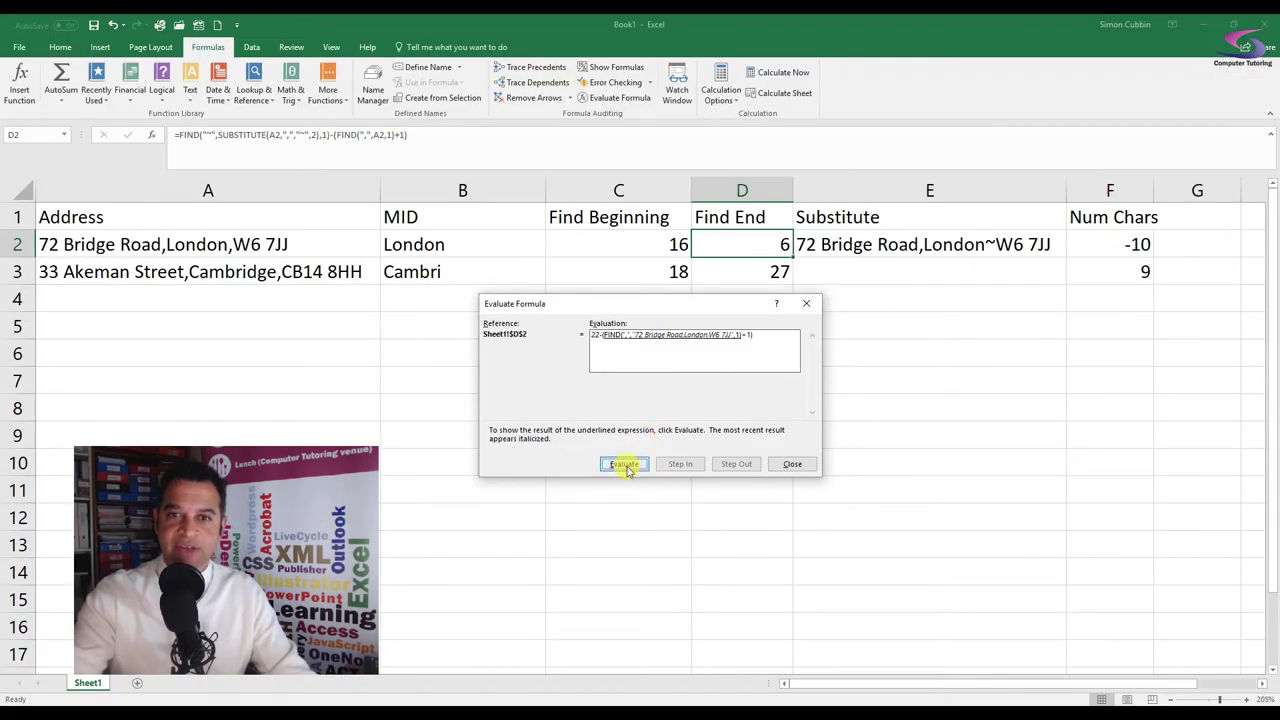
click(624, 465)
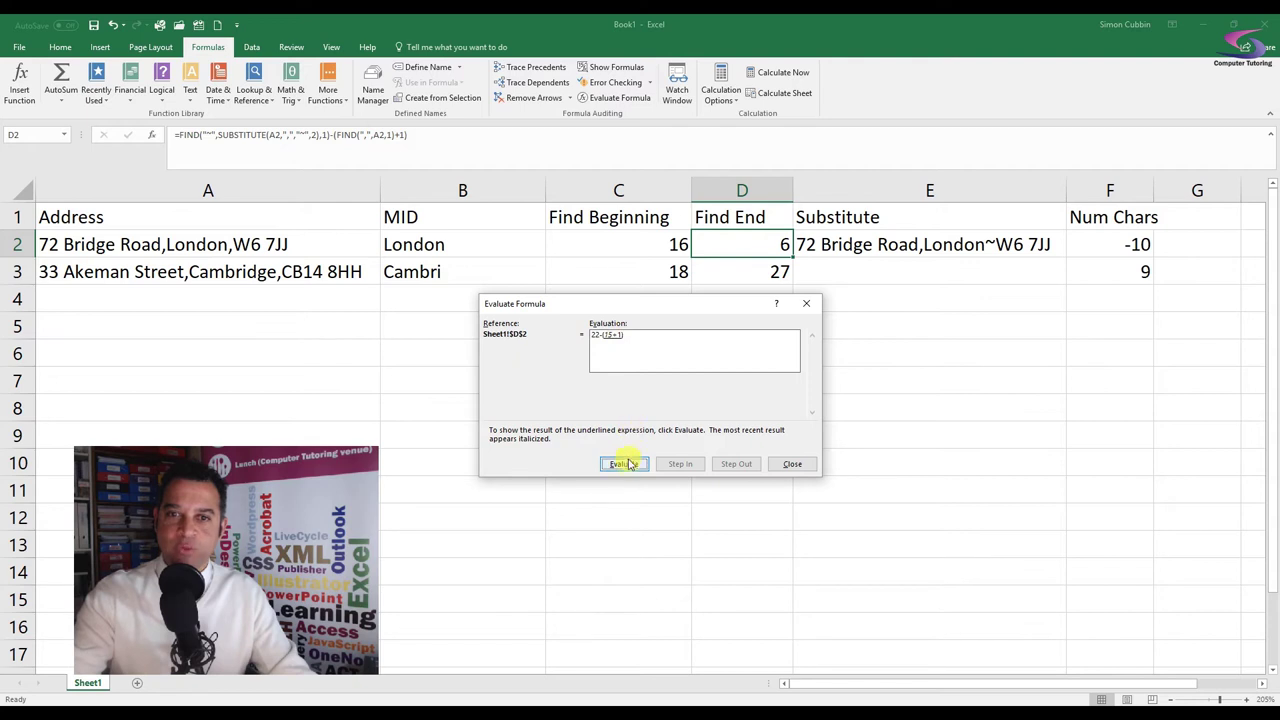
click(624, 464)
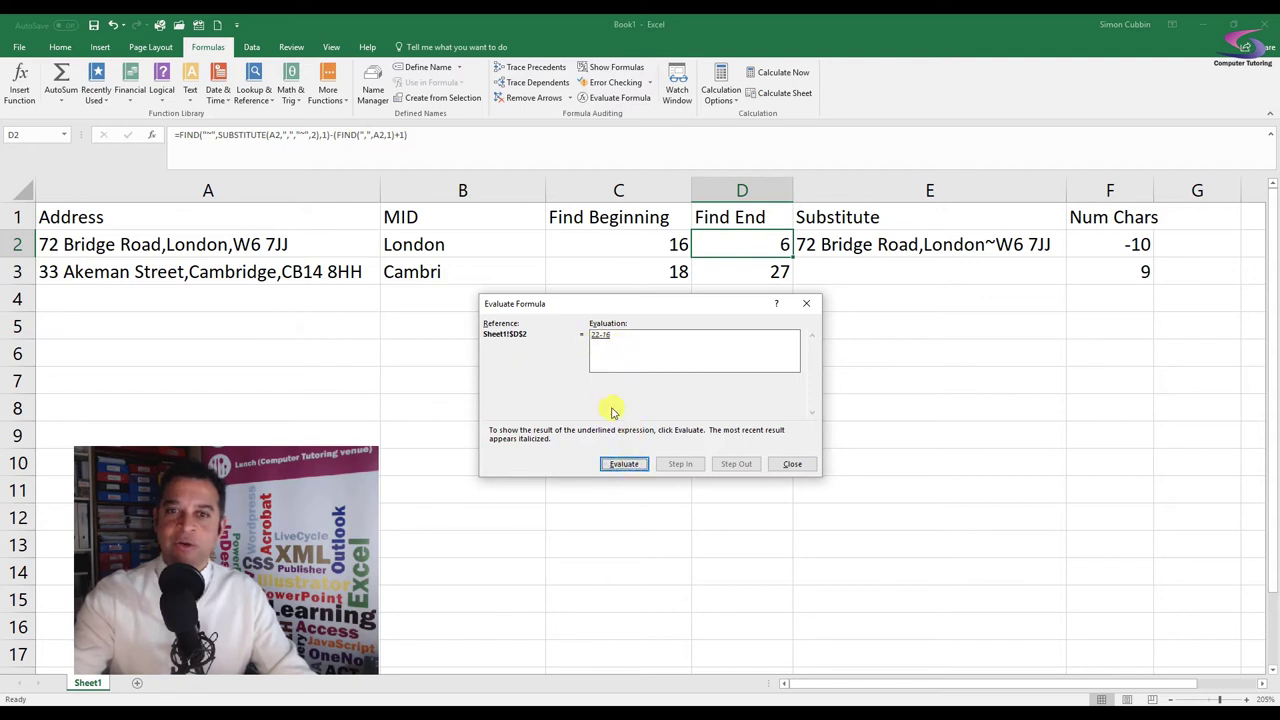
click(622, 465)
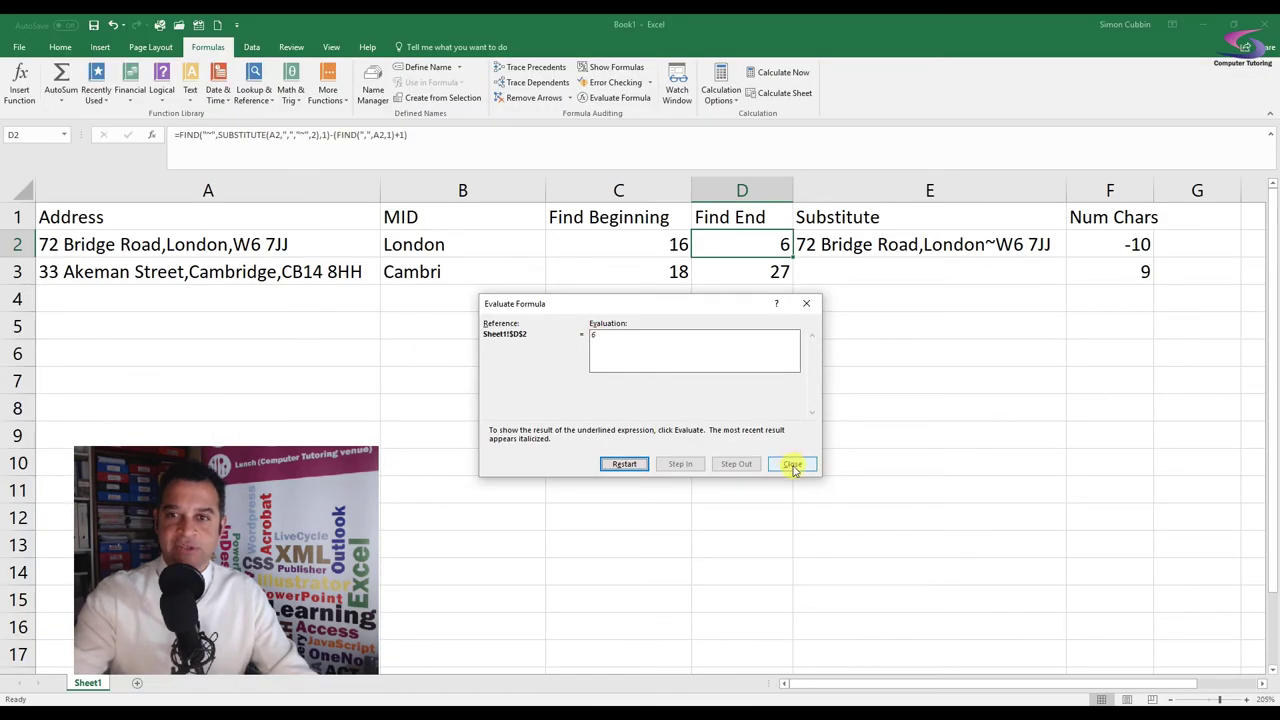
click(792, 465)
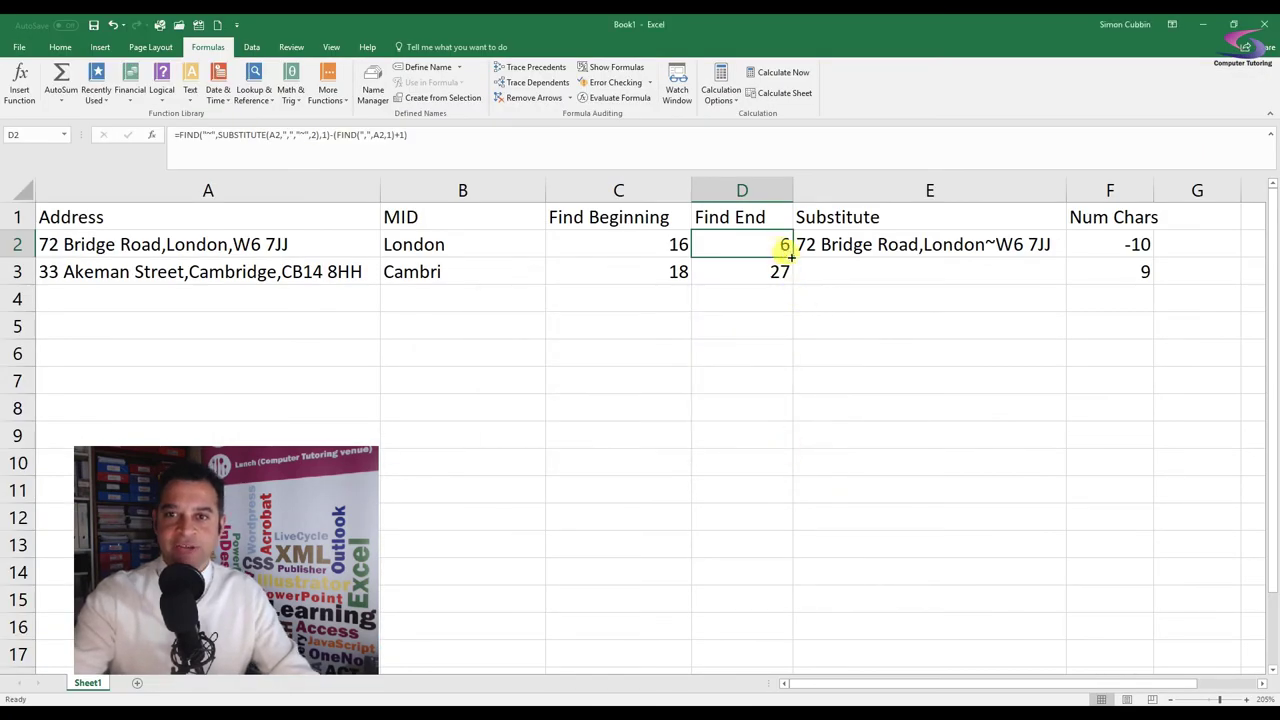
Step: Fill D2's corrected Find End formula down to D3, giving 9 for Cambridge
drag(791, 257, 779, 277)
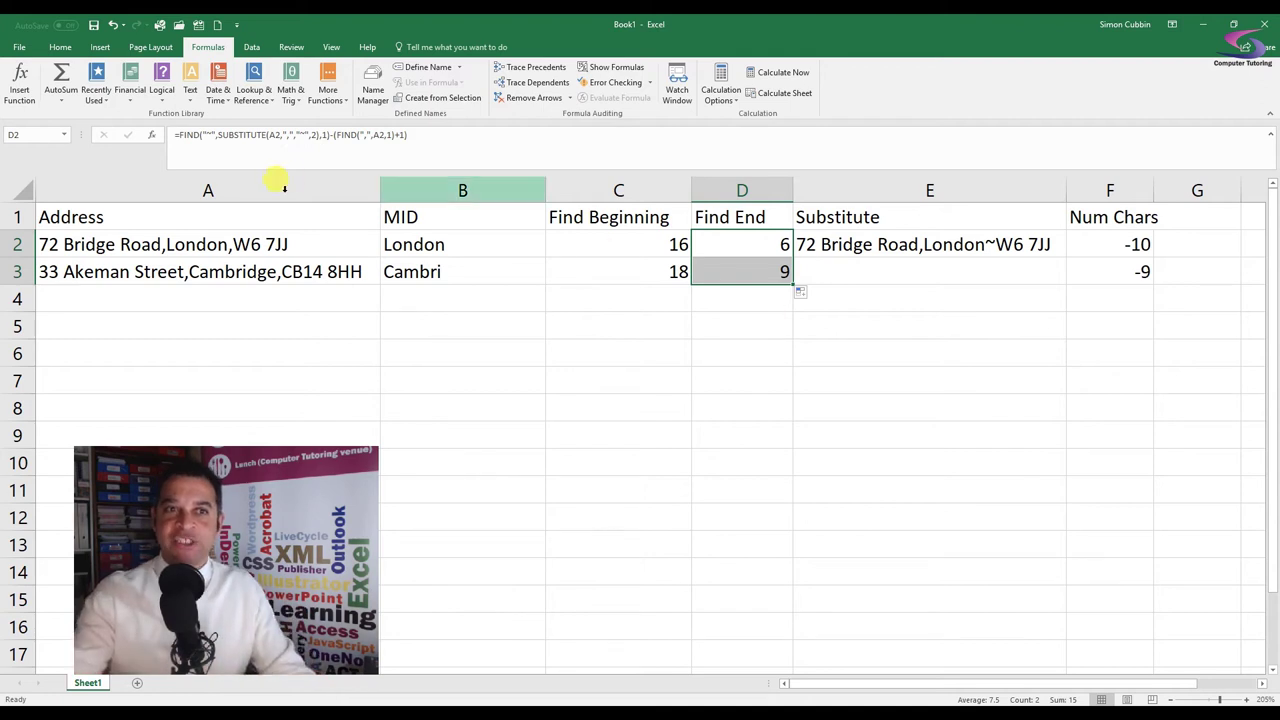
click(455, 241)
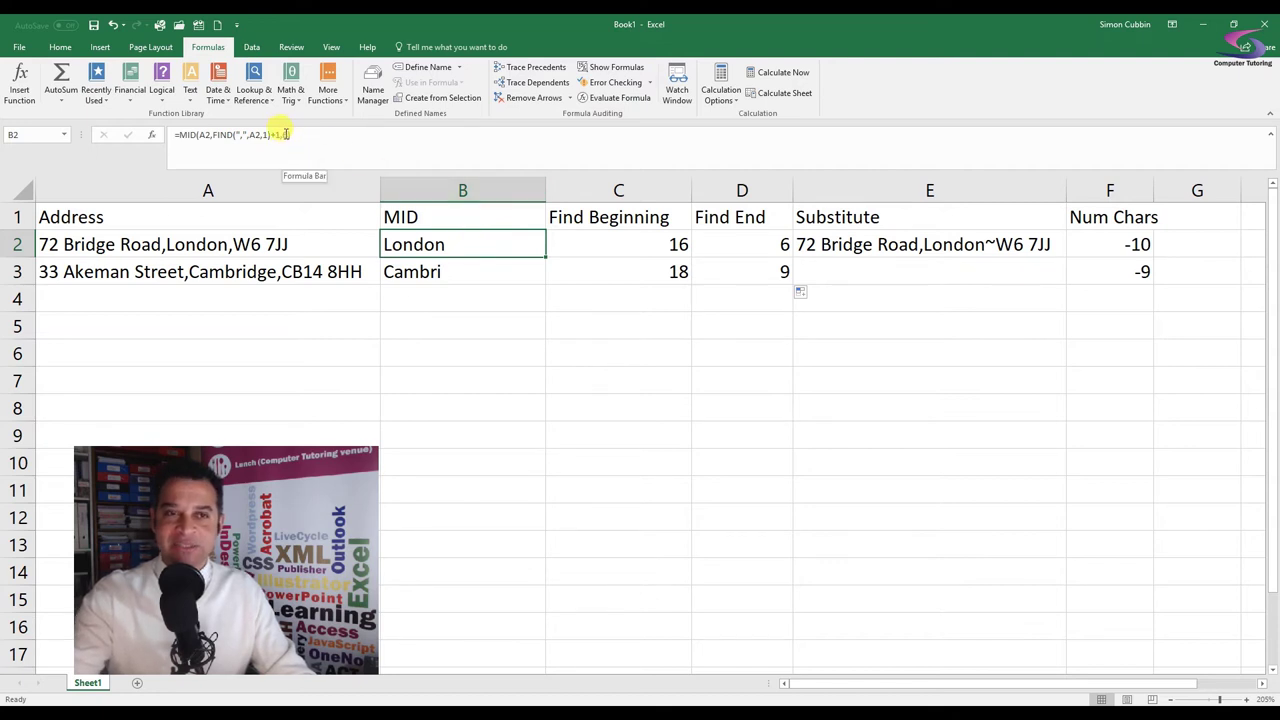
Step: Replace the fixed length 6 in B2's MID formula with D2's copied Find End expression
click(738, 245)
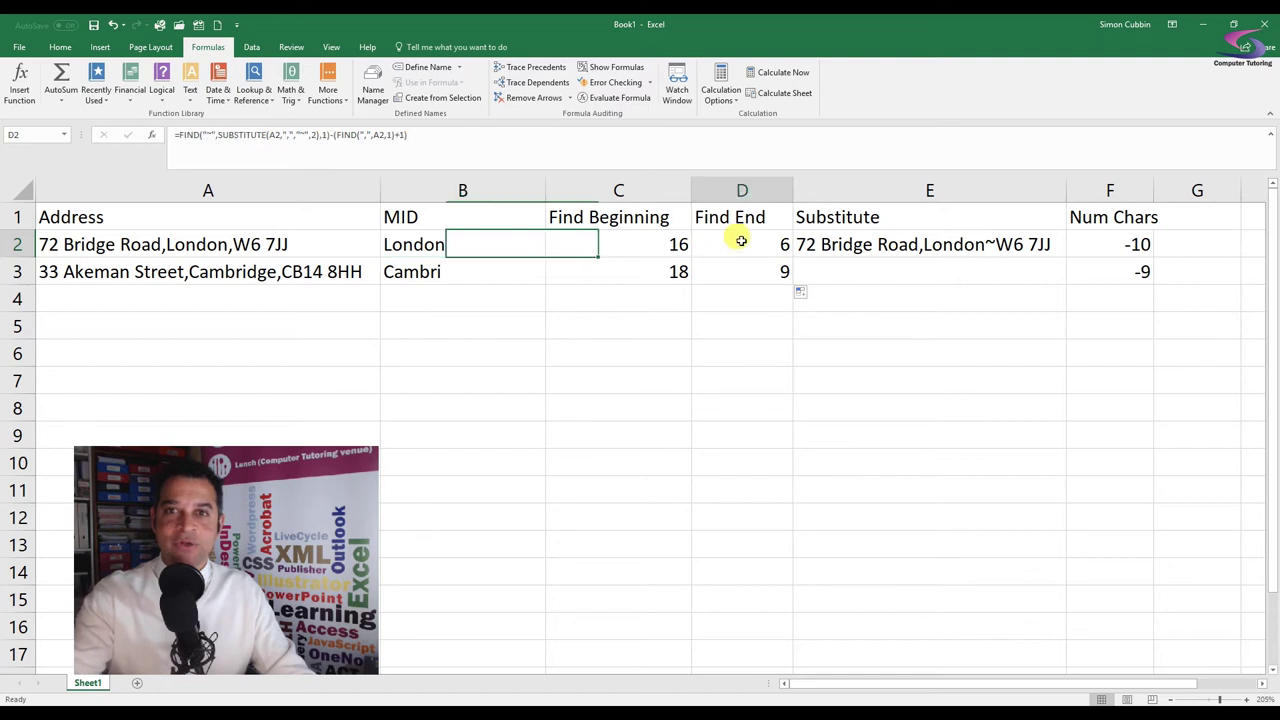
drag(177, 134, 408, 139)
key(ctrl+c)
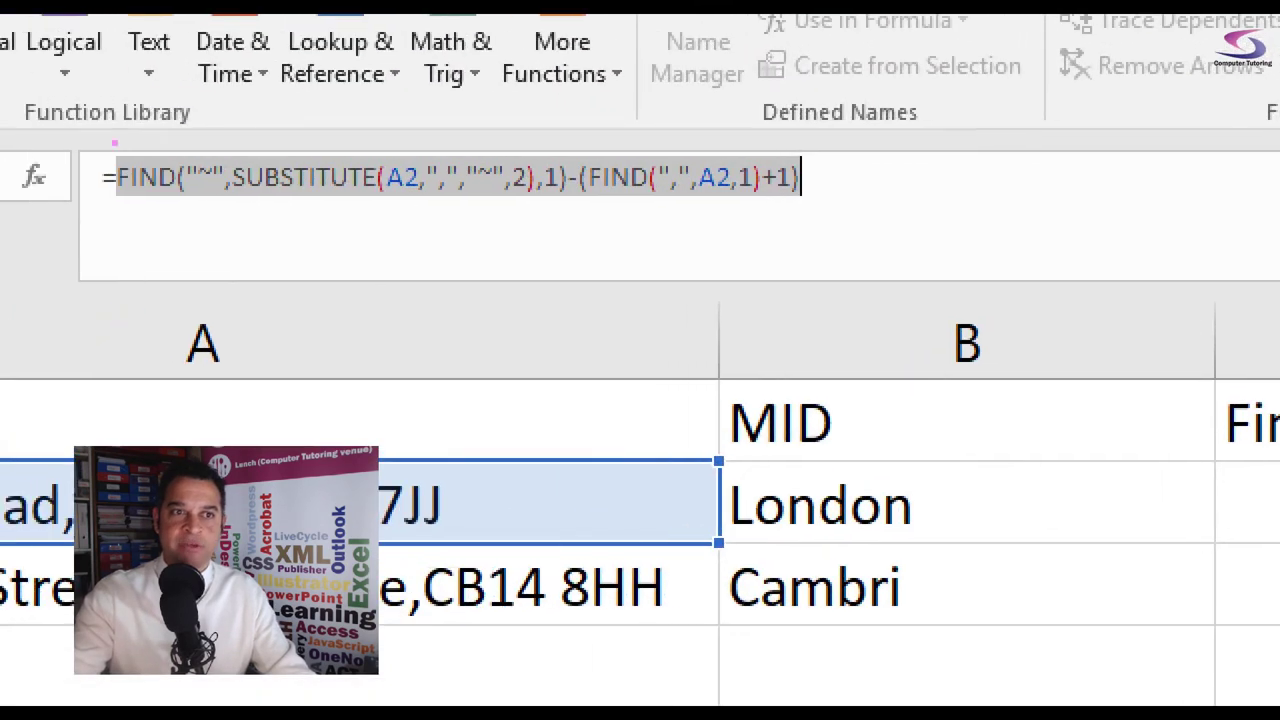
drag(104, 147, 856, 237)
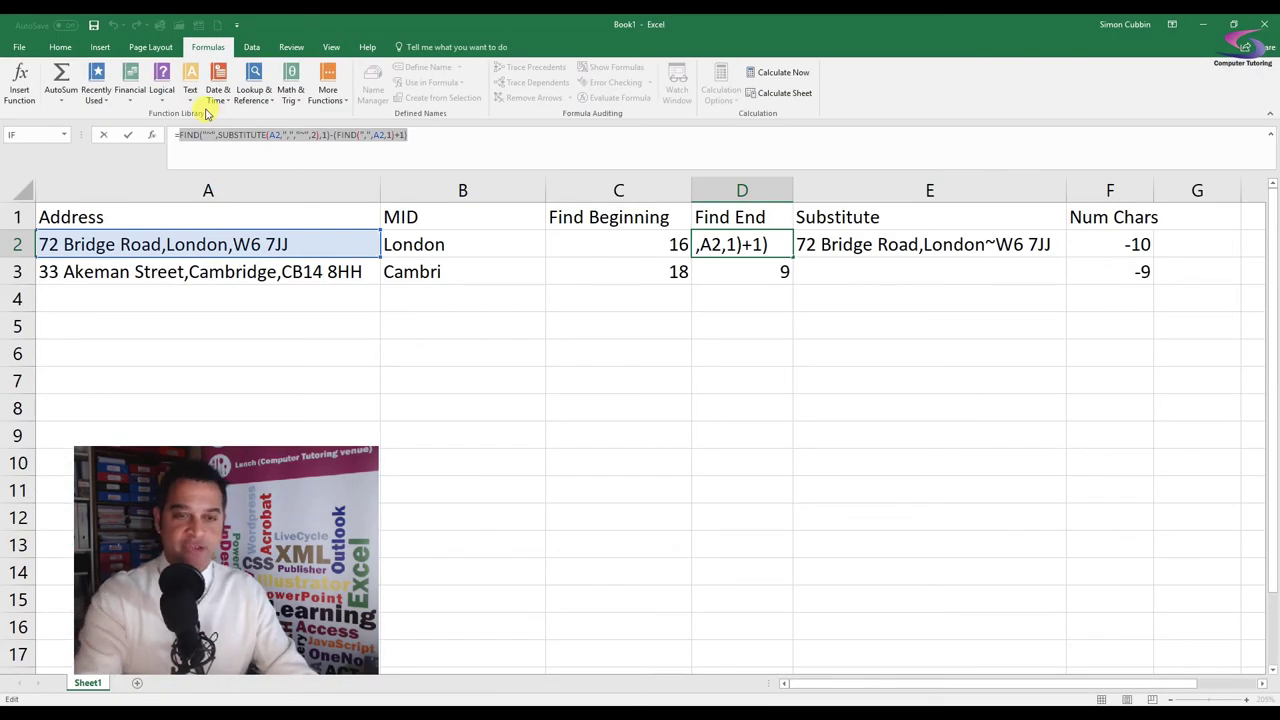
key(ctrl+Return)
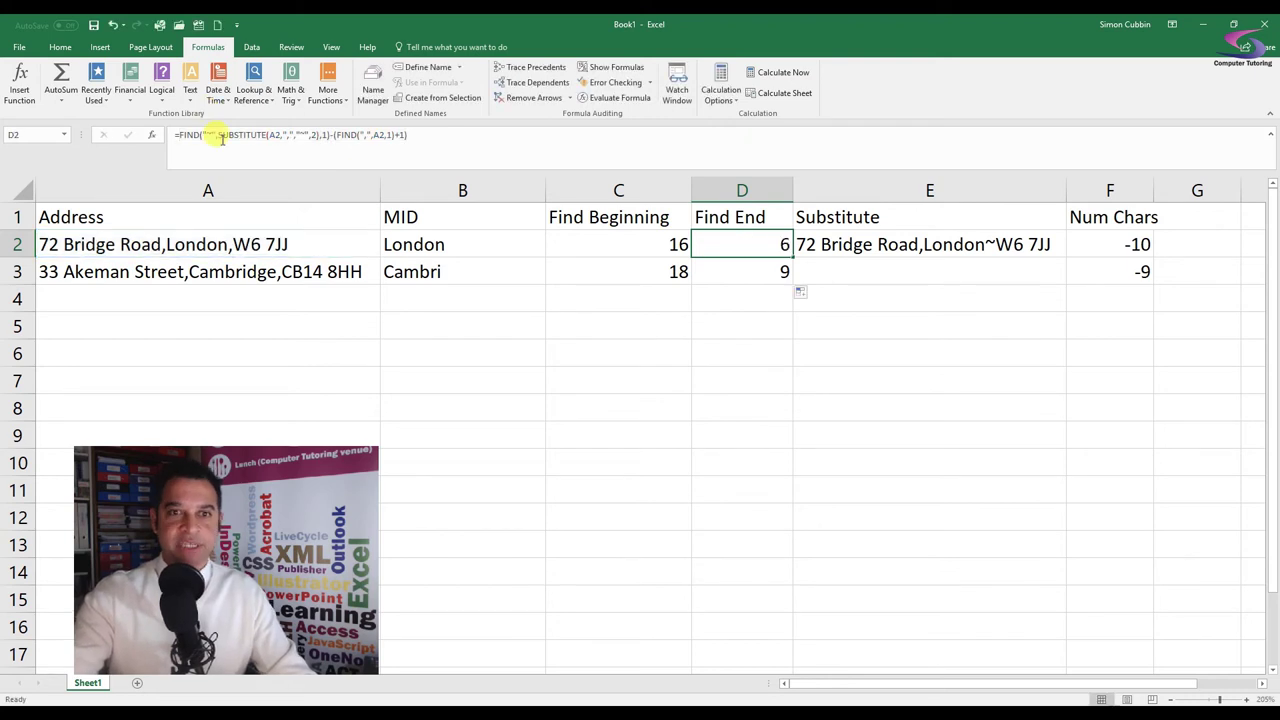
click(470, 241)
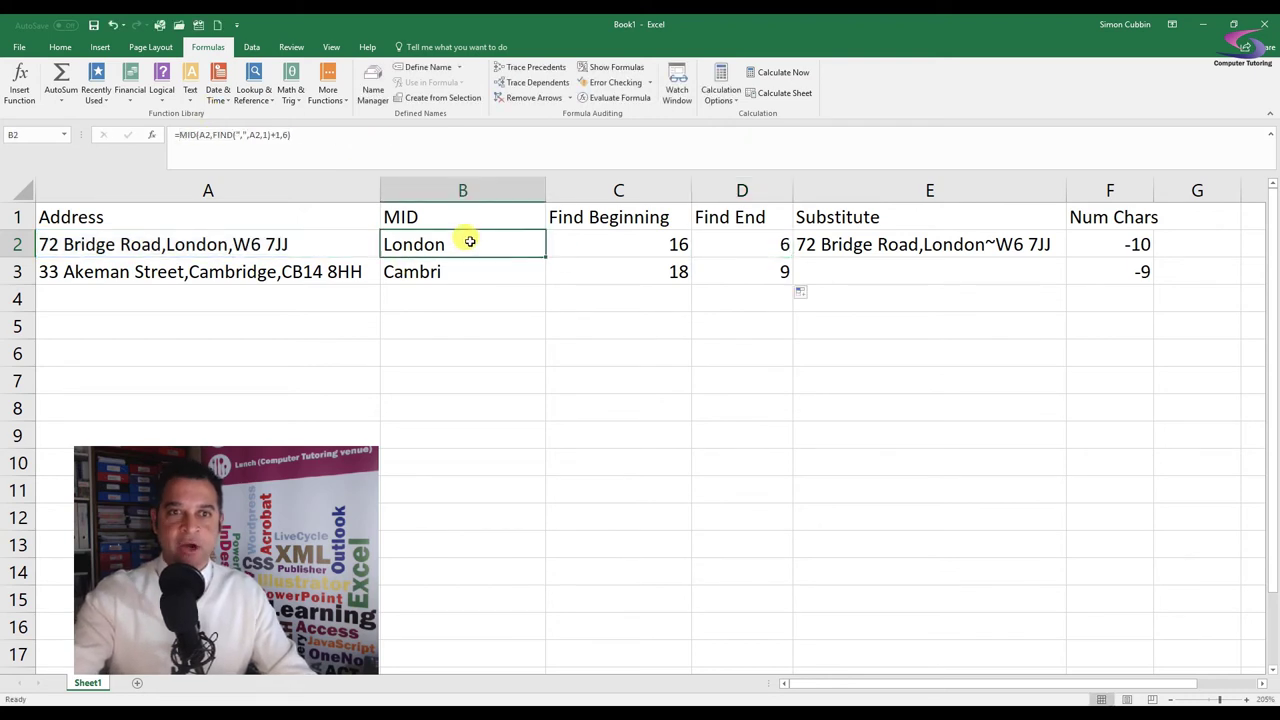
double_click(287, 134)
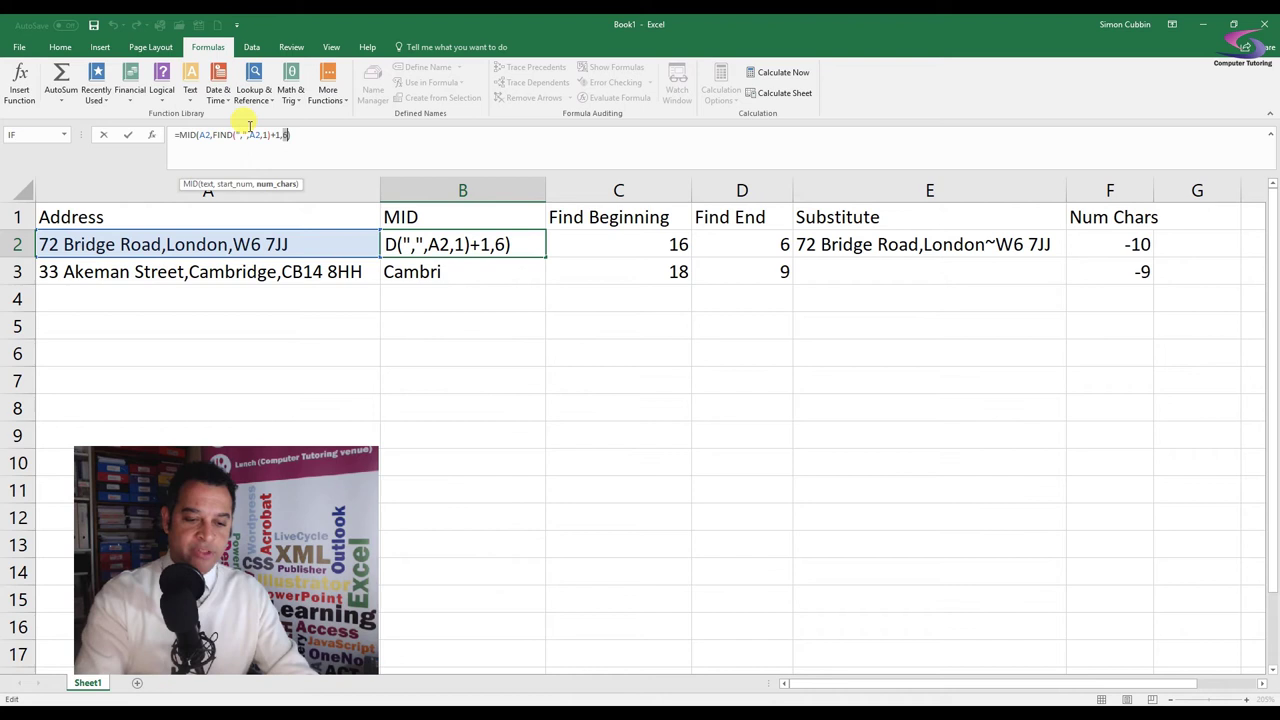
key(ctrl+v)
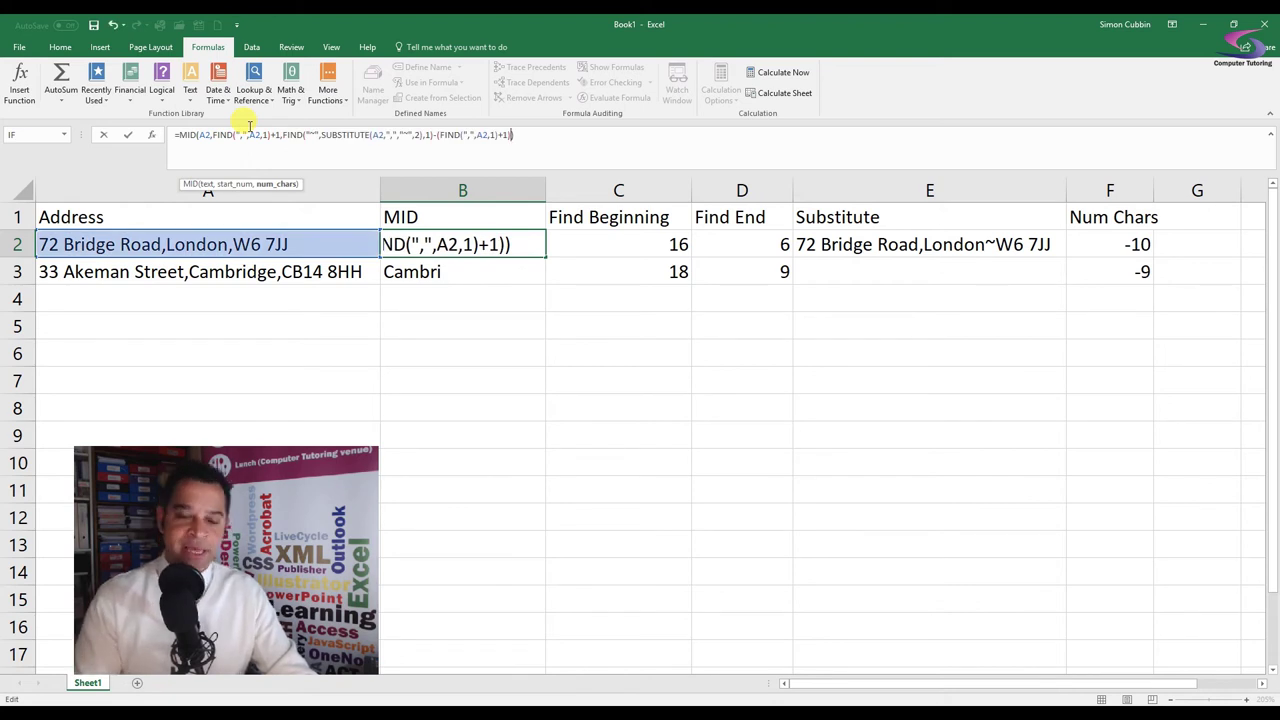
key(Return)
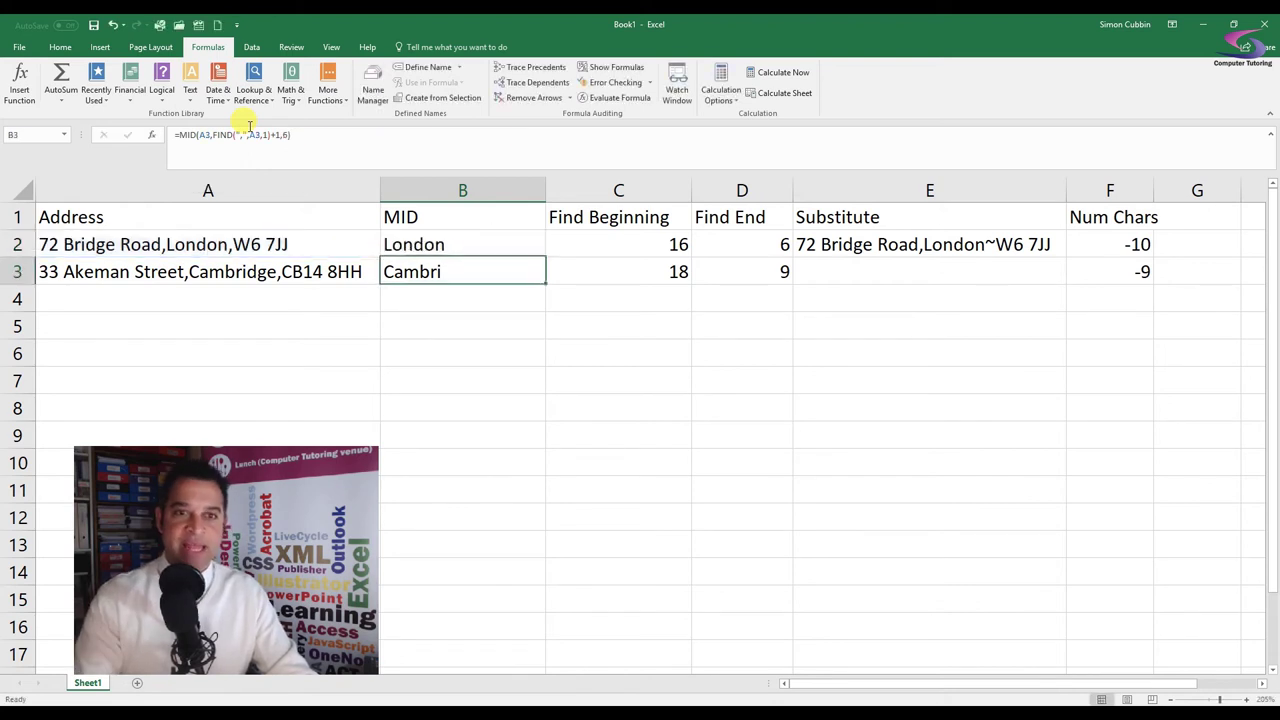
Step: Fill B2's MID formula down to B3 and clear the contents of columns C through F
click(430, 244)
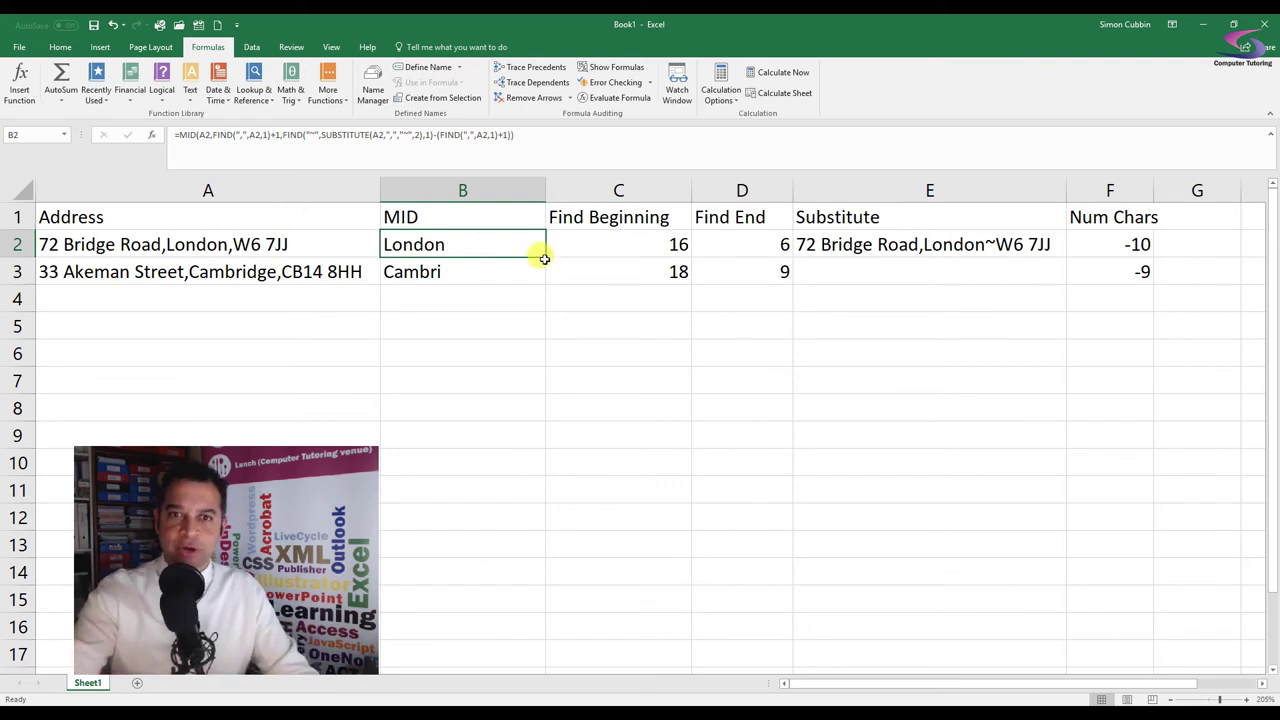
drag(544, 263, 543, 275)
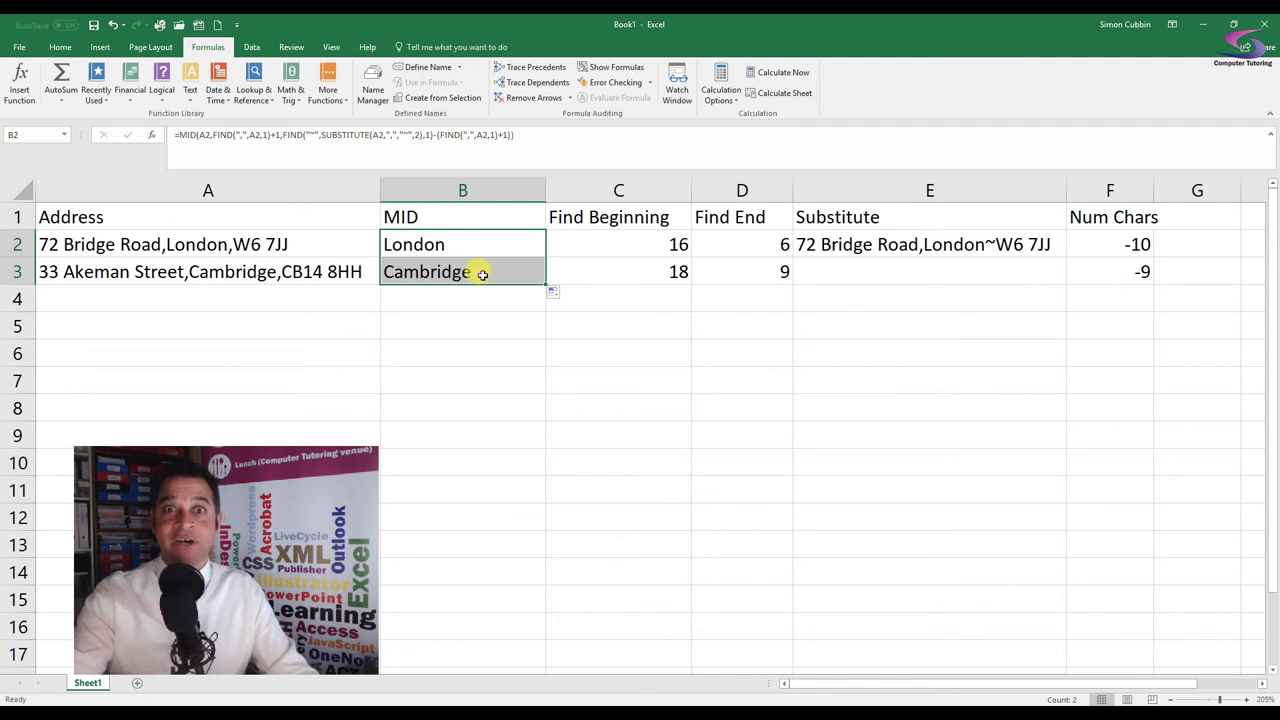
drag(609, 189, 1083, 189)
key(Delete)
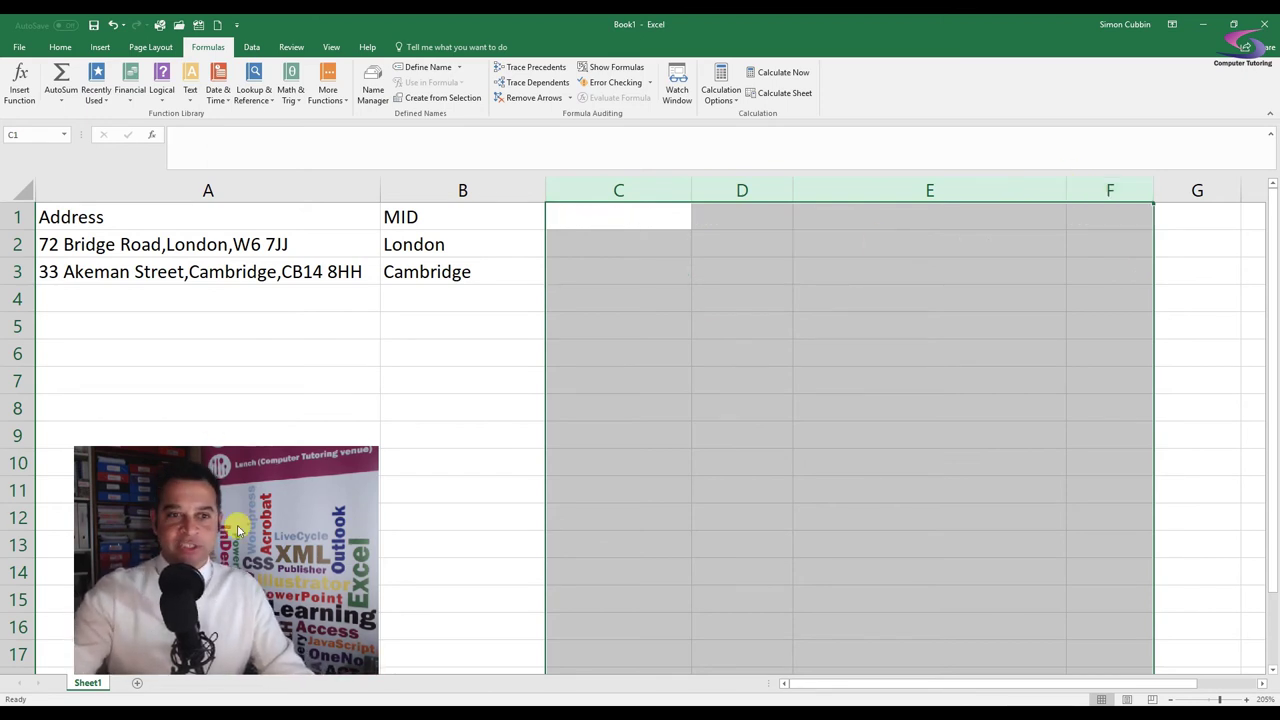
Step: Replace Cambridge with Milton Keynes in the second address in A3
drag(280, 534, 1147, 509)
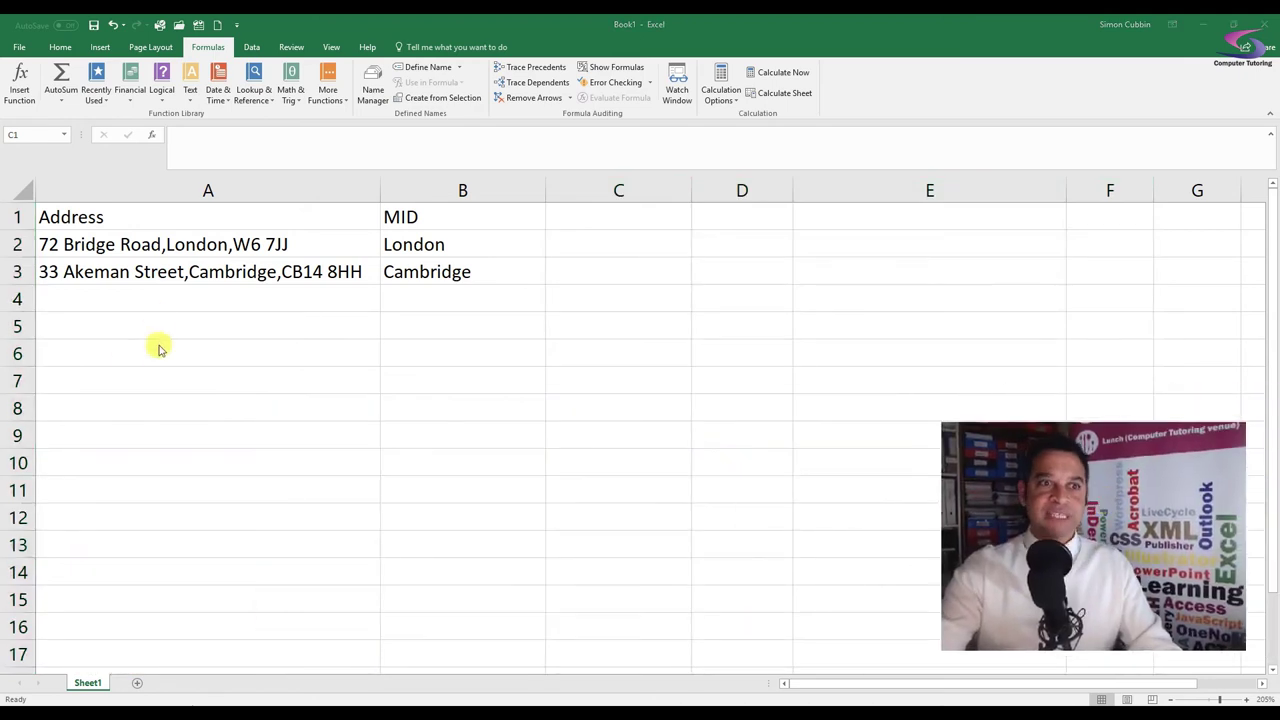
click(227, 272)
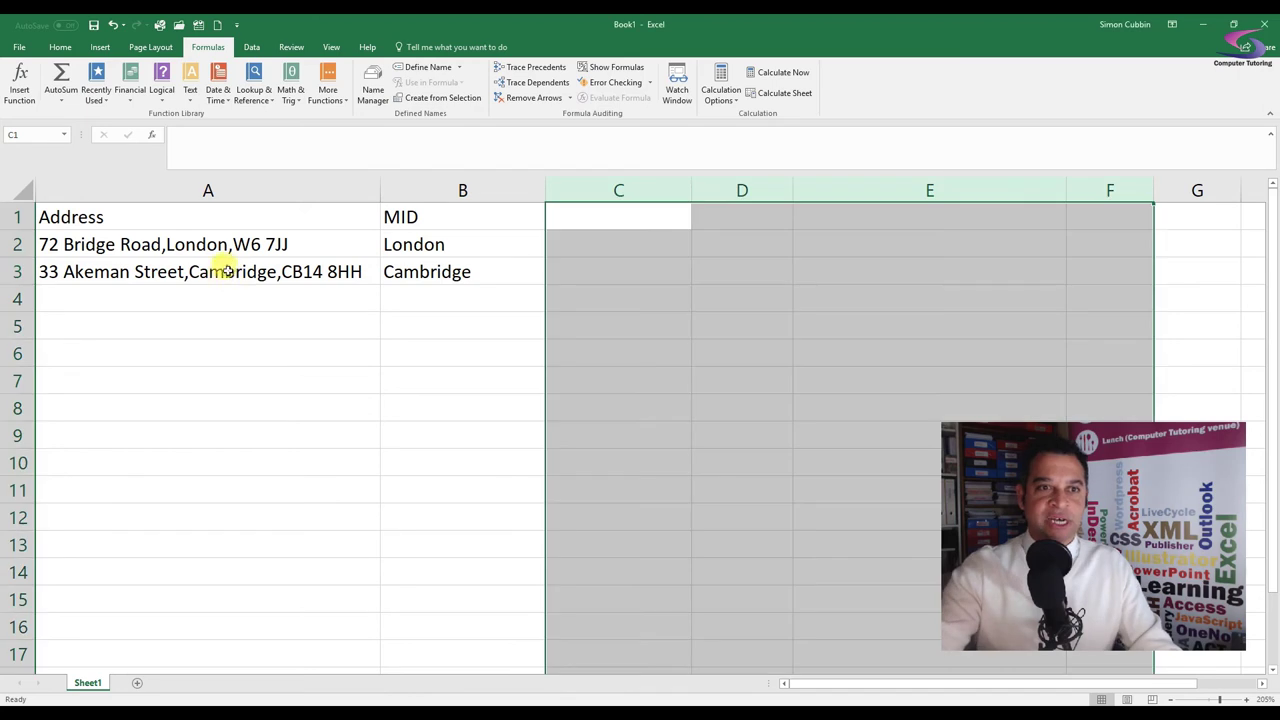
click(226, 271)
double_click(210, 271)
drag(188, 271, 277, 271)
text(Milto)
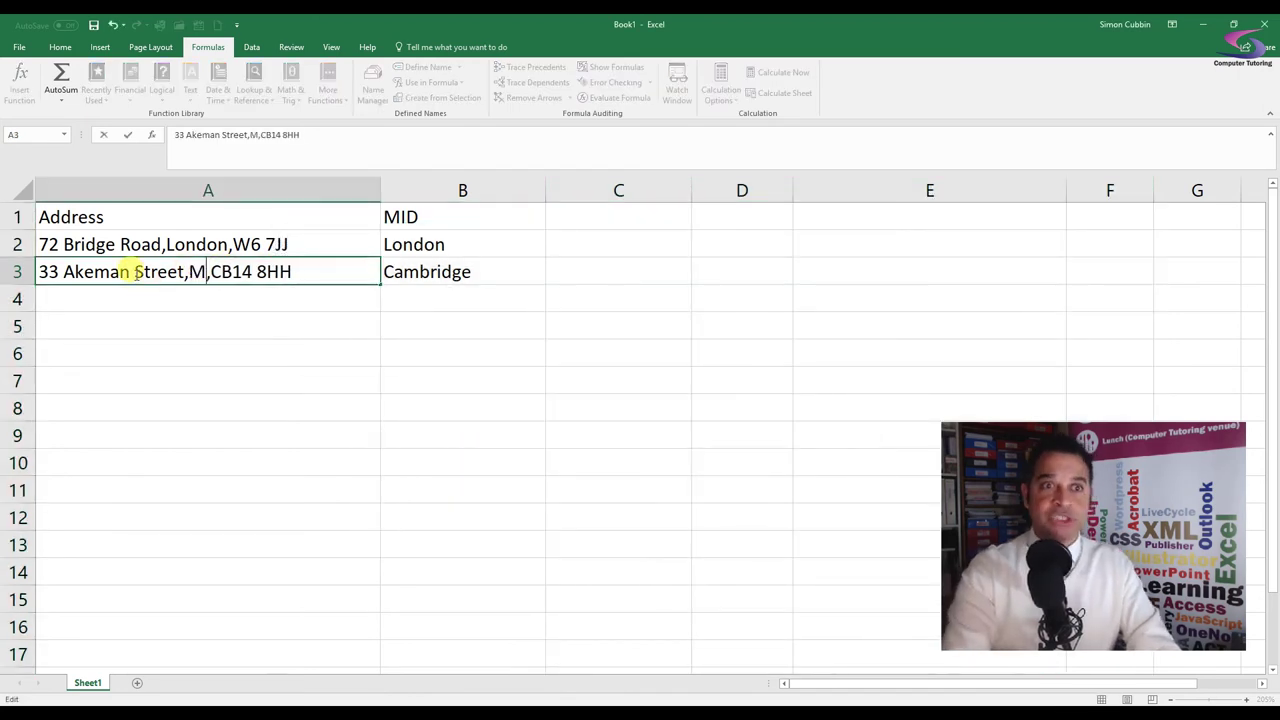
text(n Keynes)
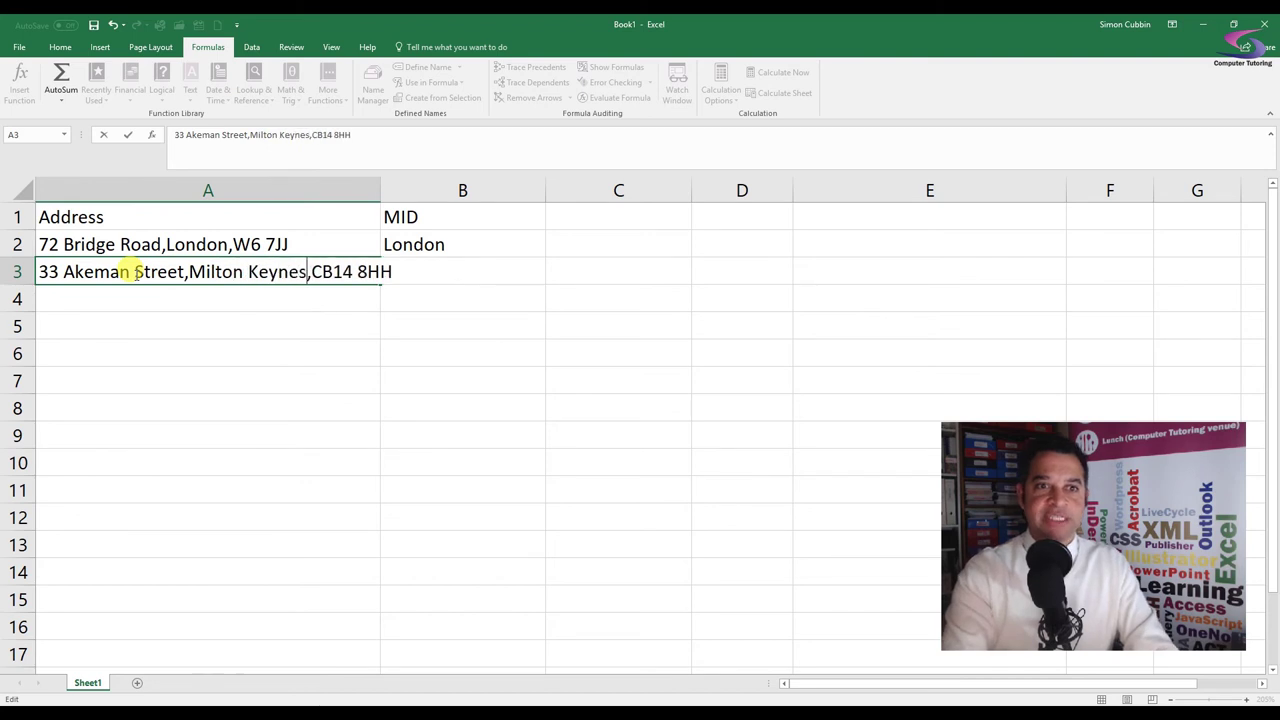
key(Return)
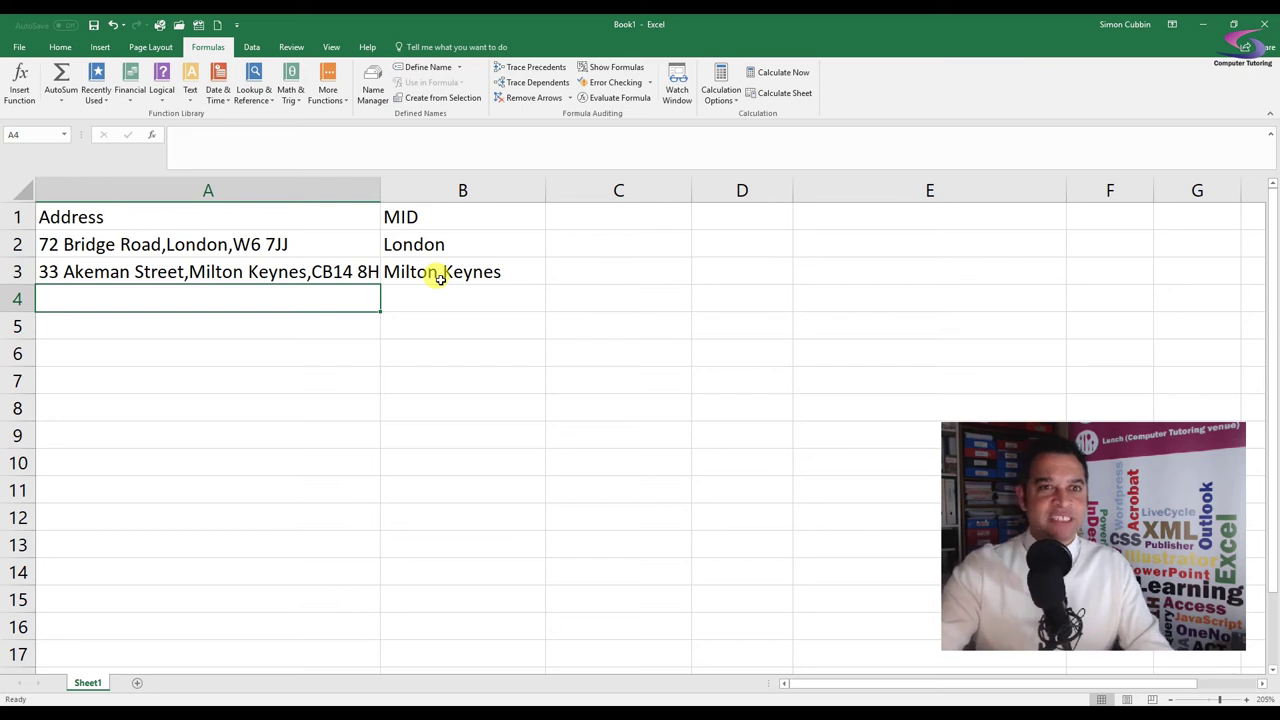
click(168, 246)
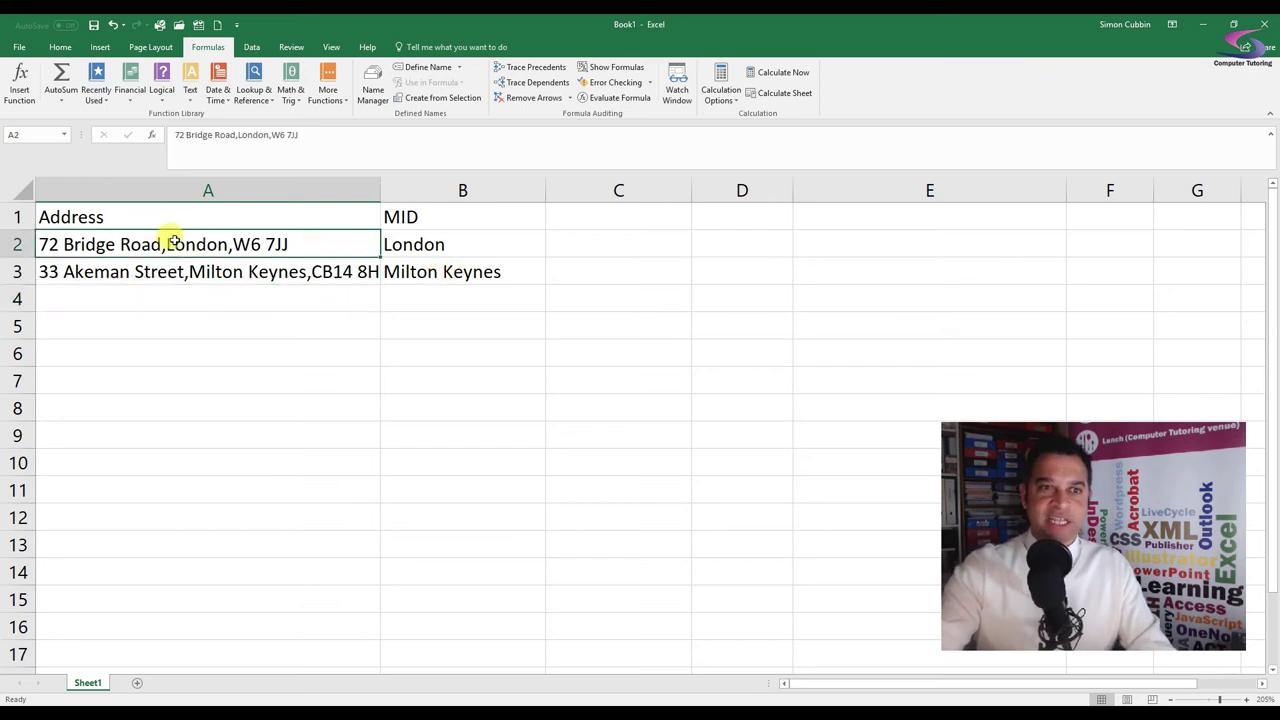
Step: Insert a space after the first comma in A2's address and check B2's MID result
double_click(165, 244)
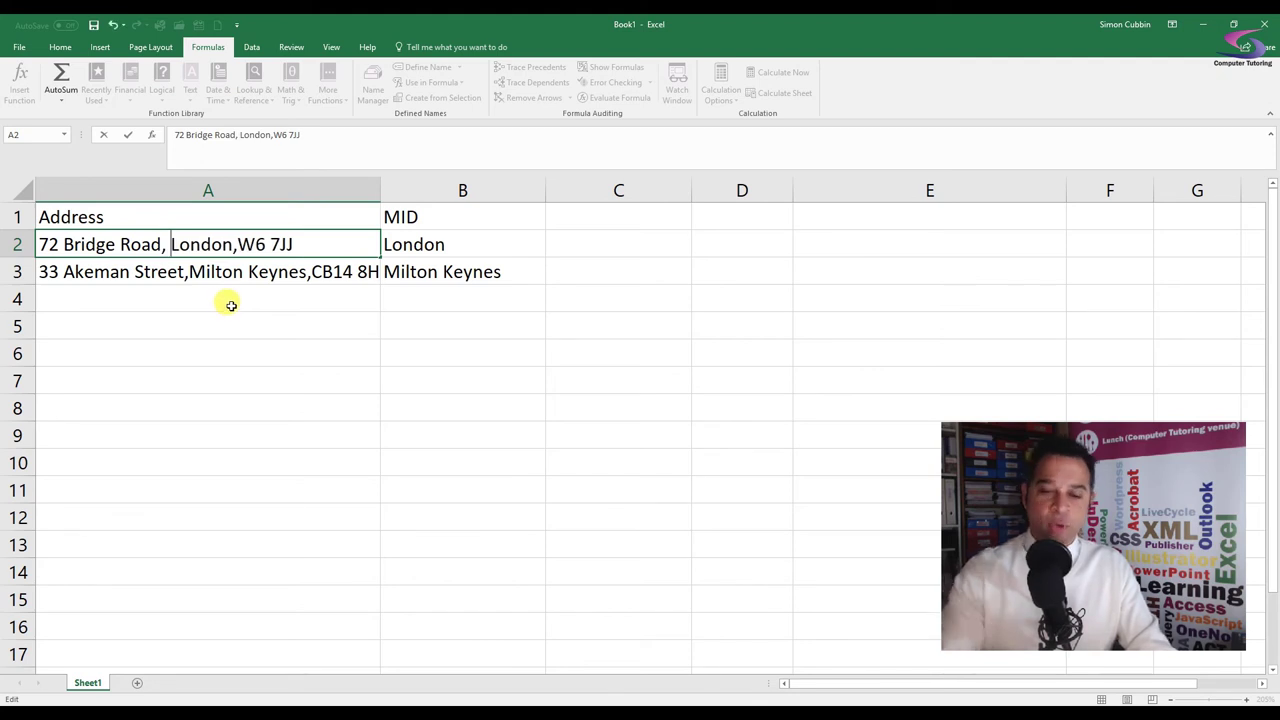
key(Return)
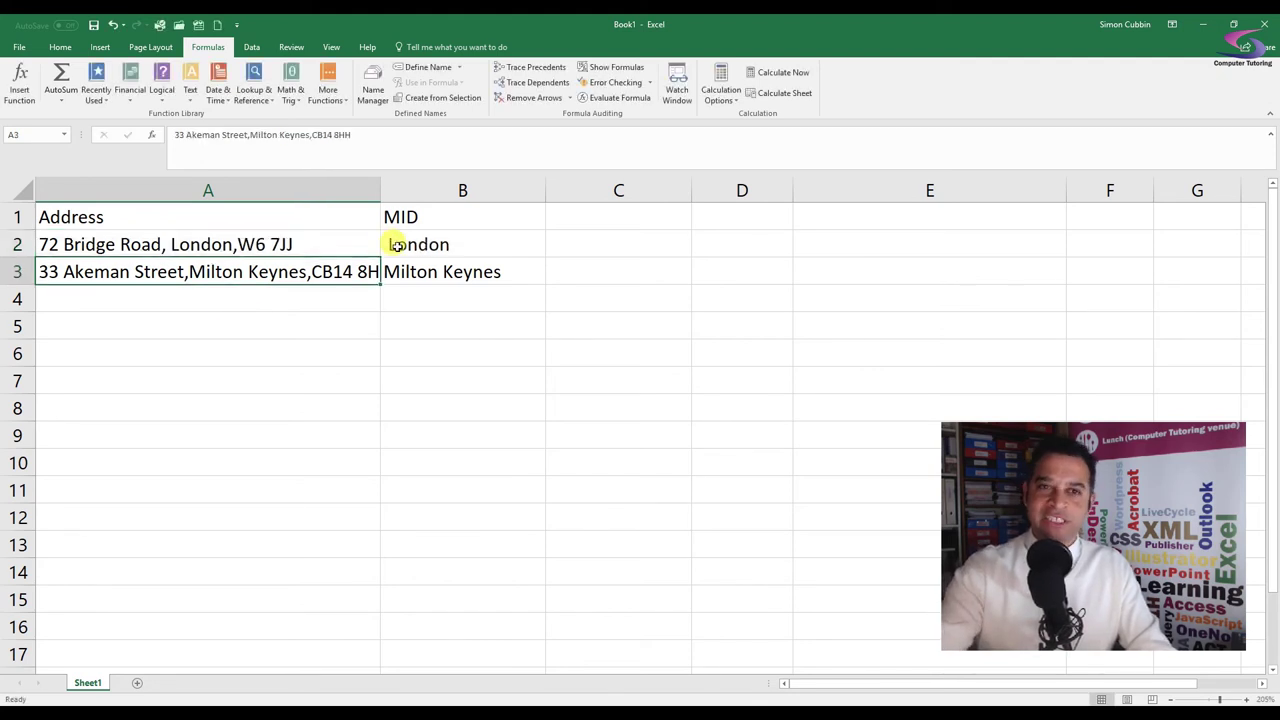
click(447, 243)
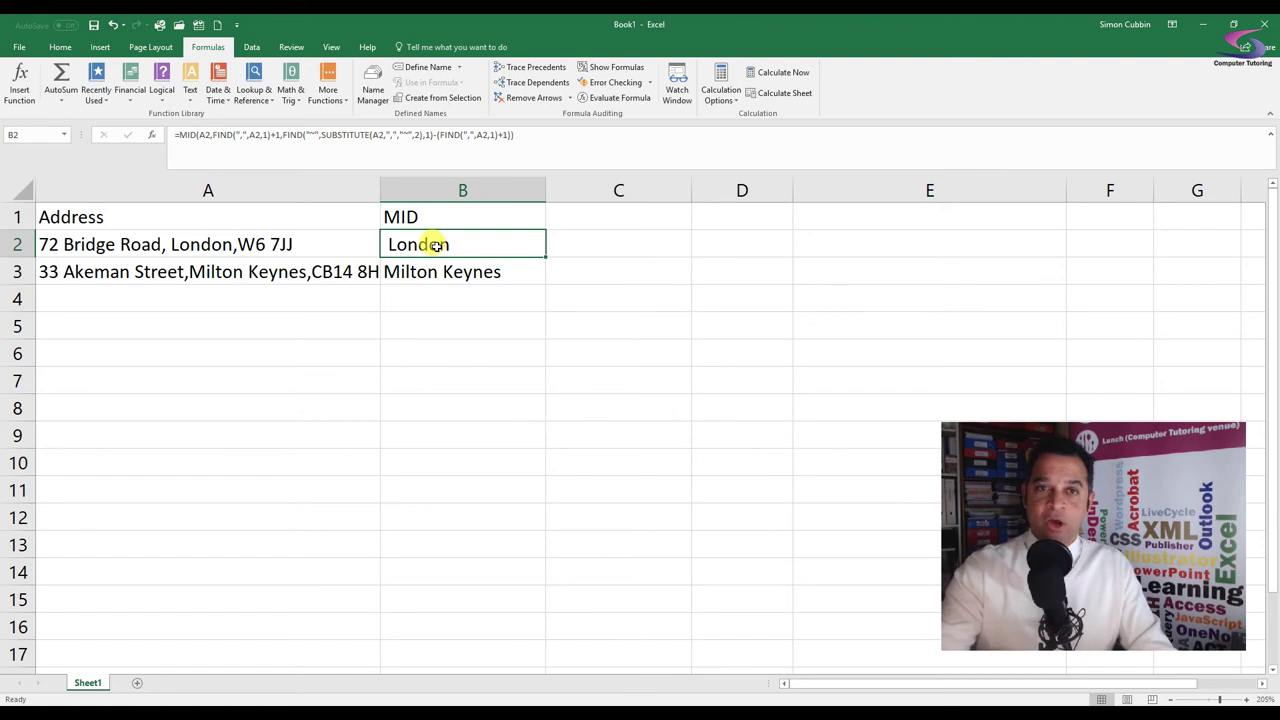
Step: Wrap B2's entire MID formula in TRIM()
double_click(430, 244)
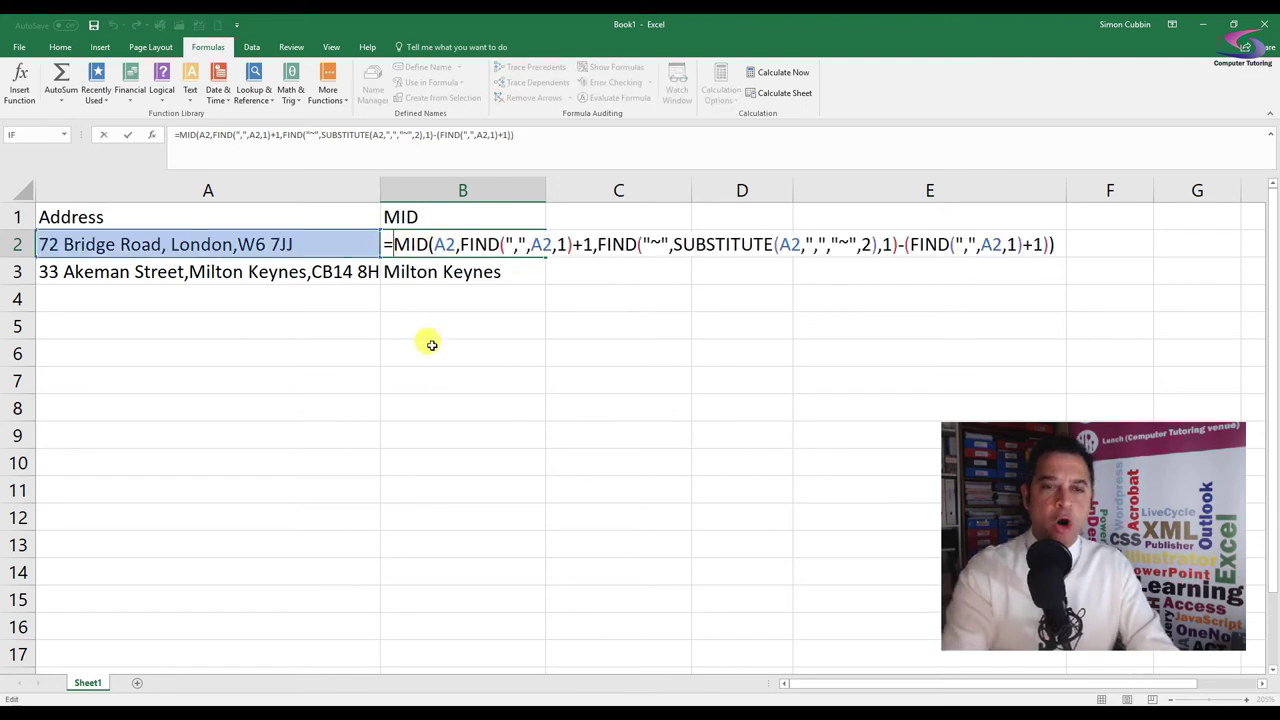
text(TRIM()
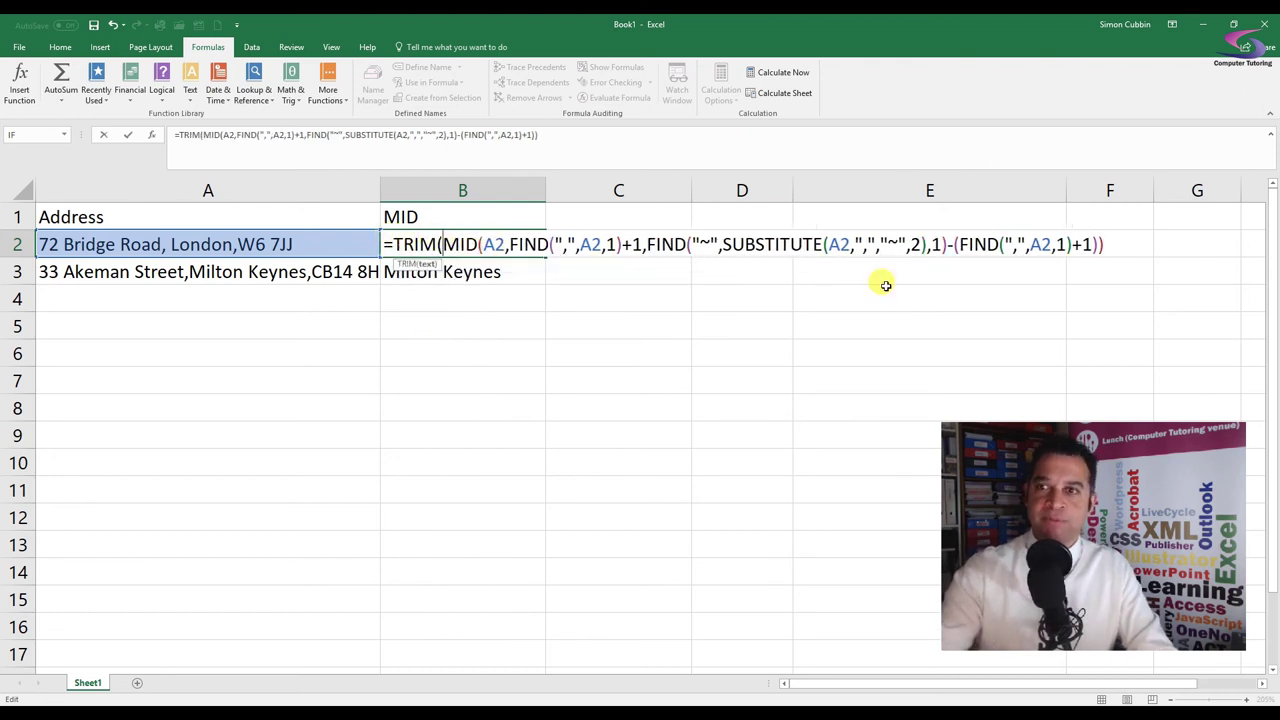
click(1105, 244)
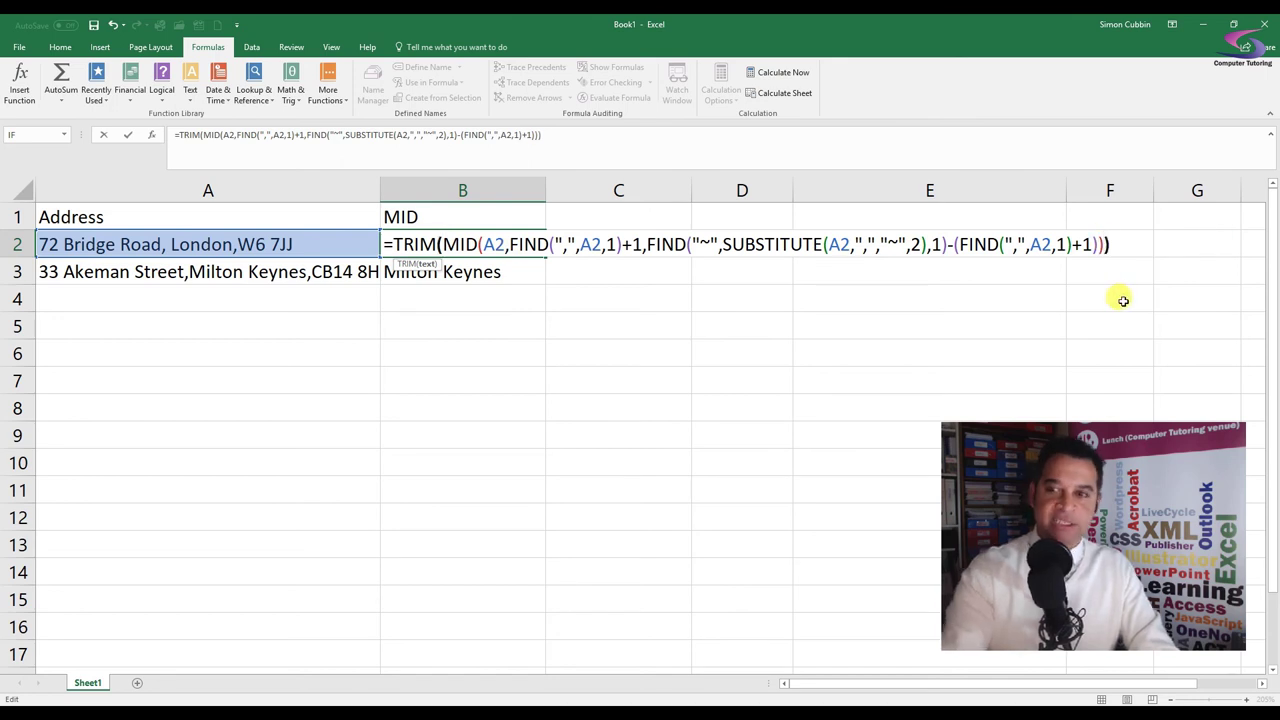
text())
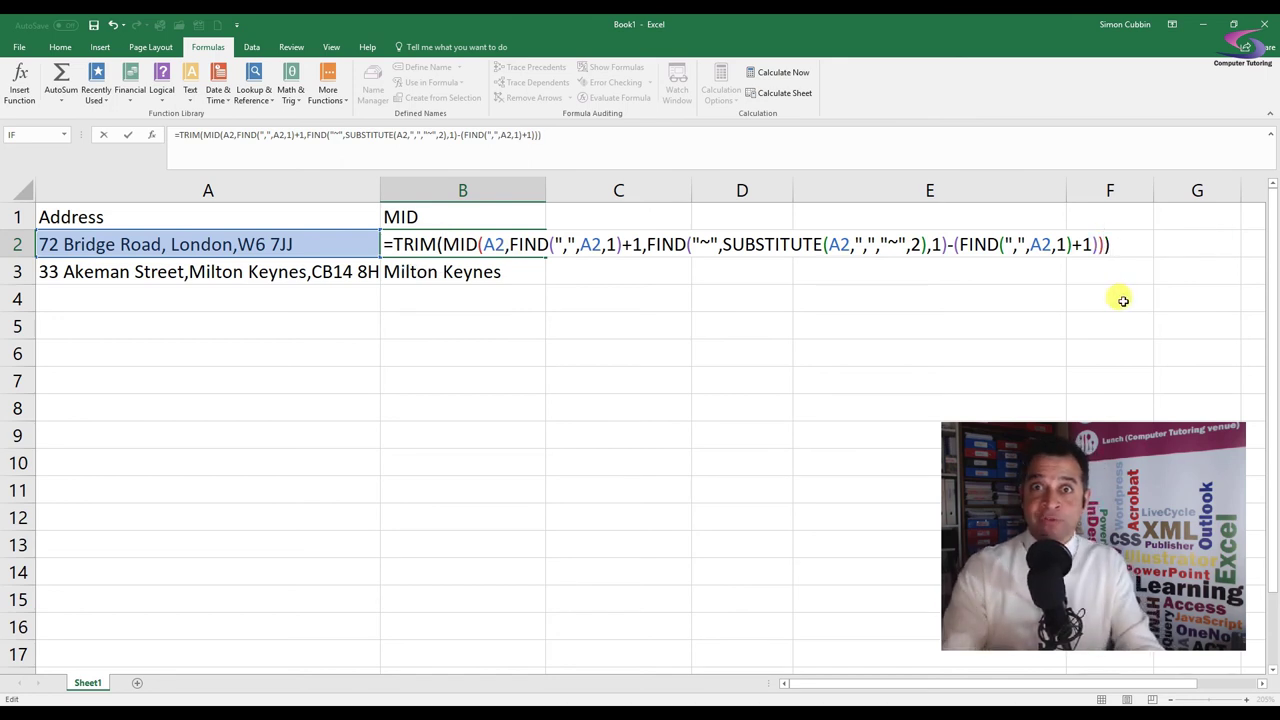
key(Return)
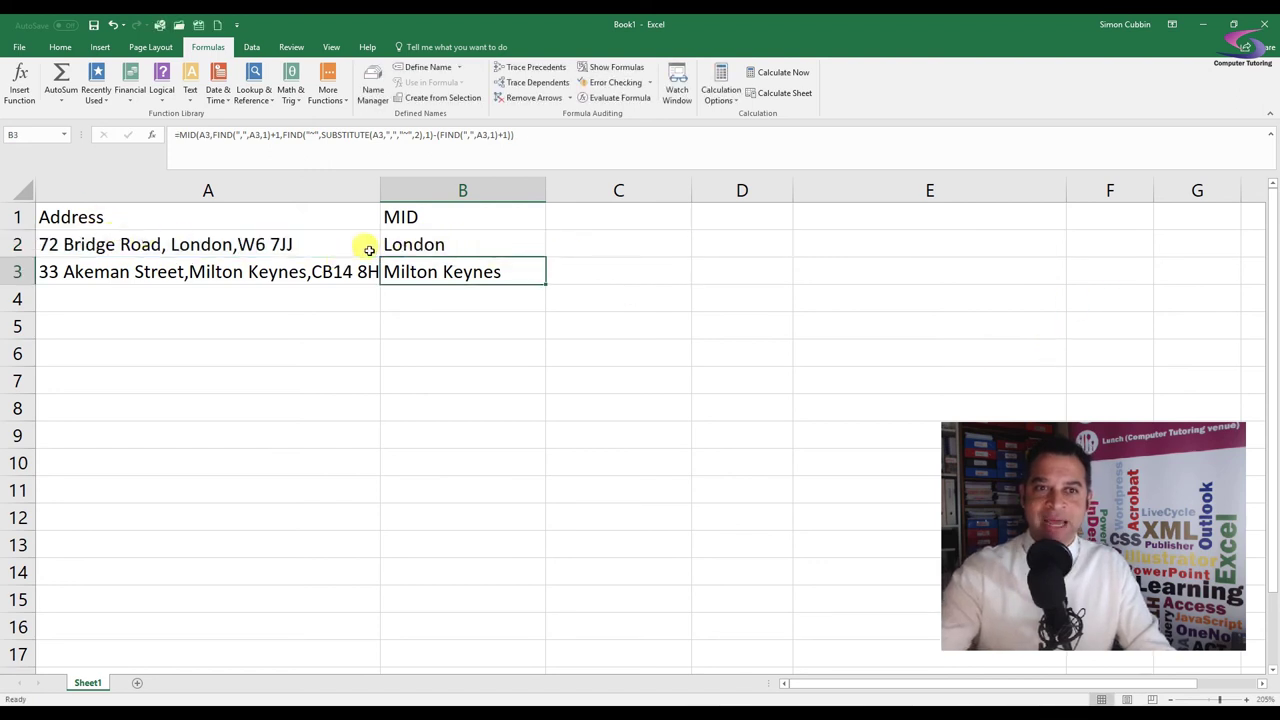
Step: Add extra spaces before London in A2 and confirm B2 still shows London untrimmed-free
double_click(170, 244)
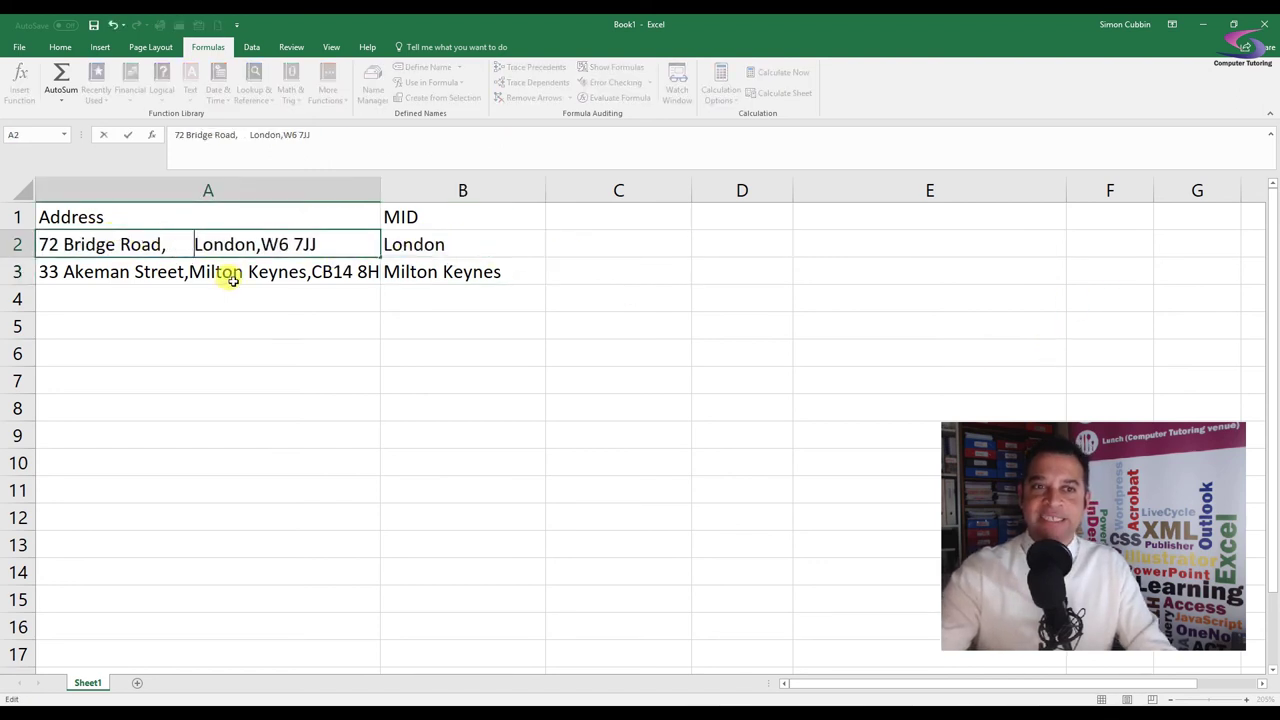
key(Return)
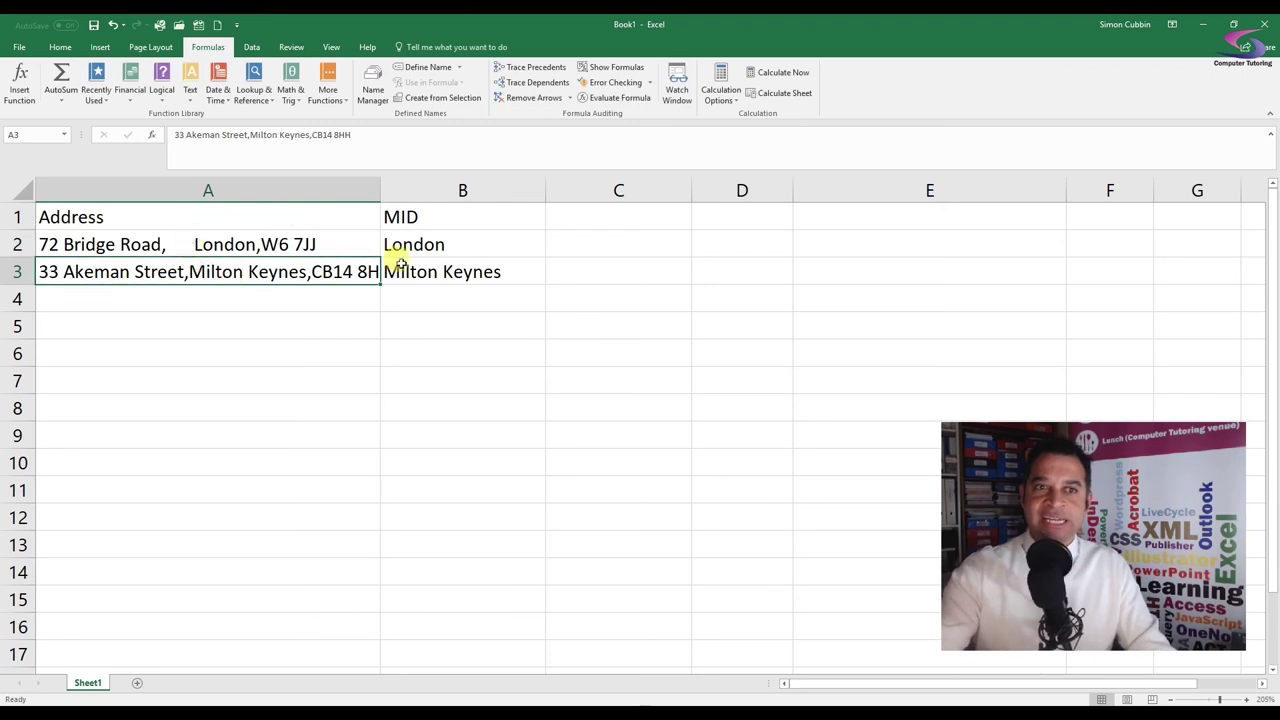
click(435, 245)
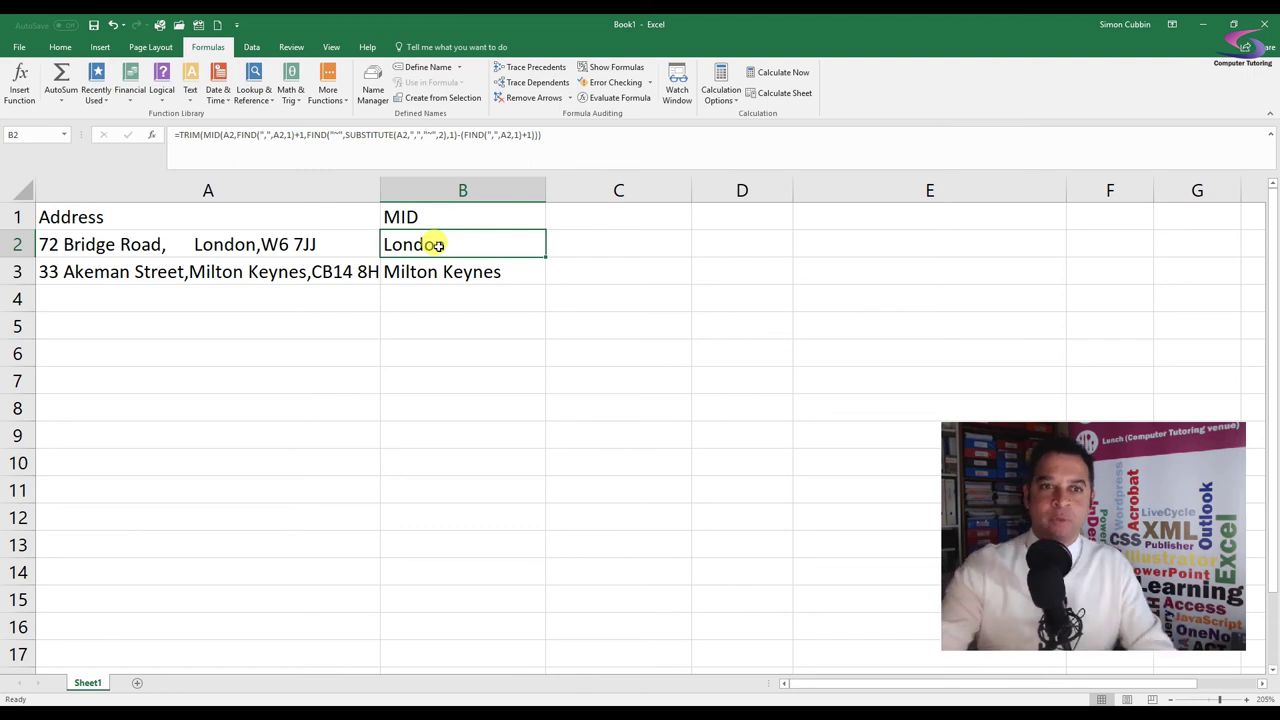
Step: Enter the headings FIND in C1 and SUBSTITUTE in D1
click(604, 212)
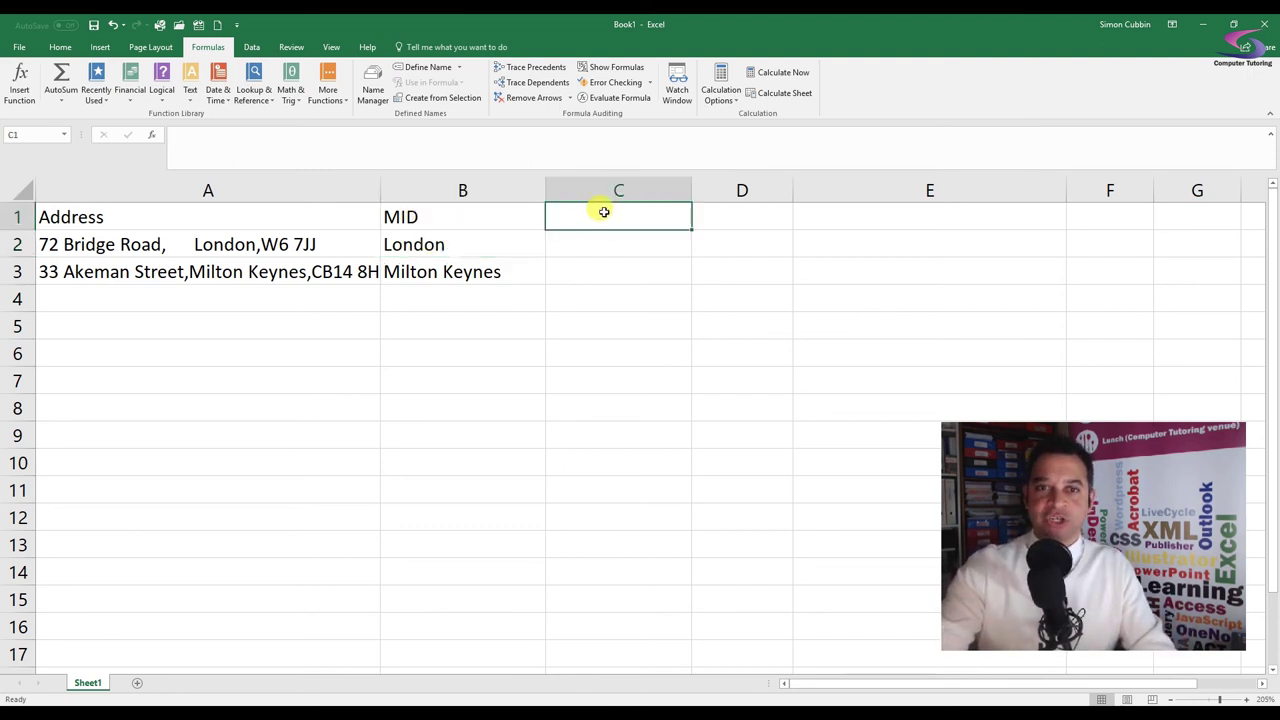
text(FIND)
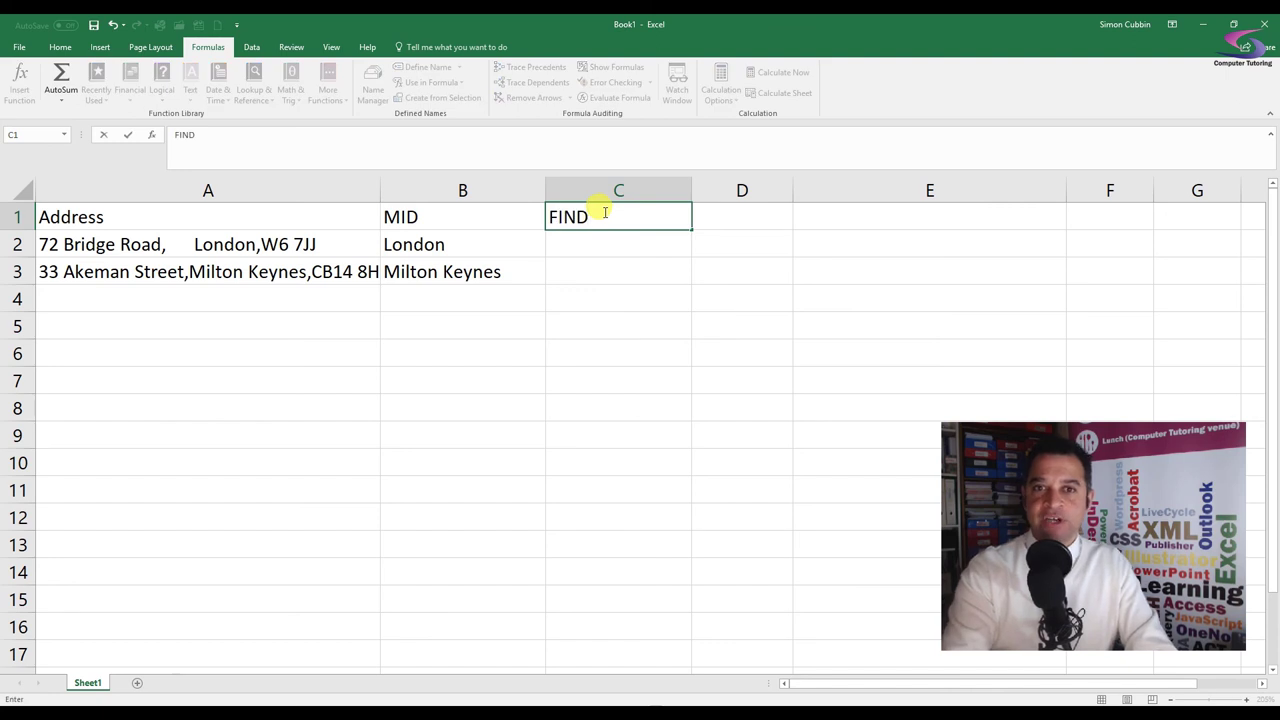
key(Tab)
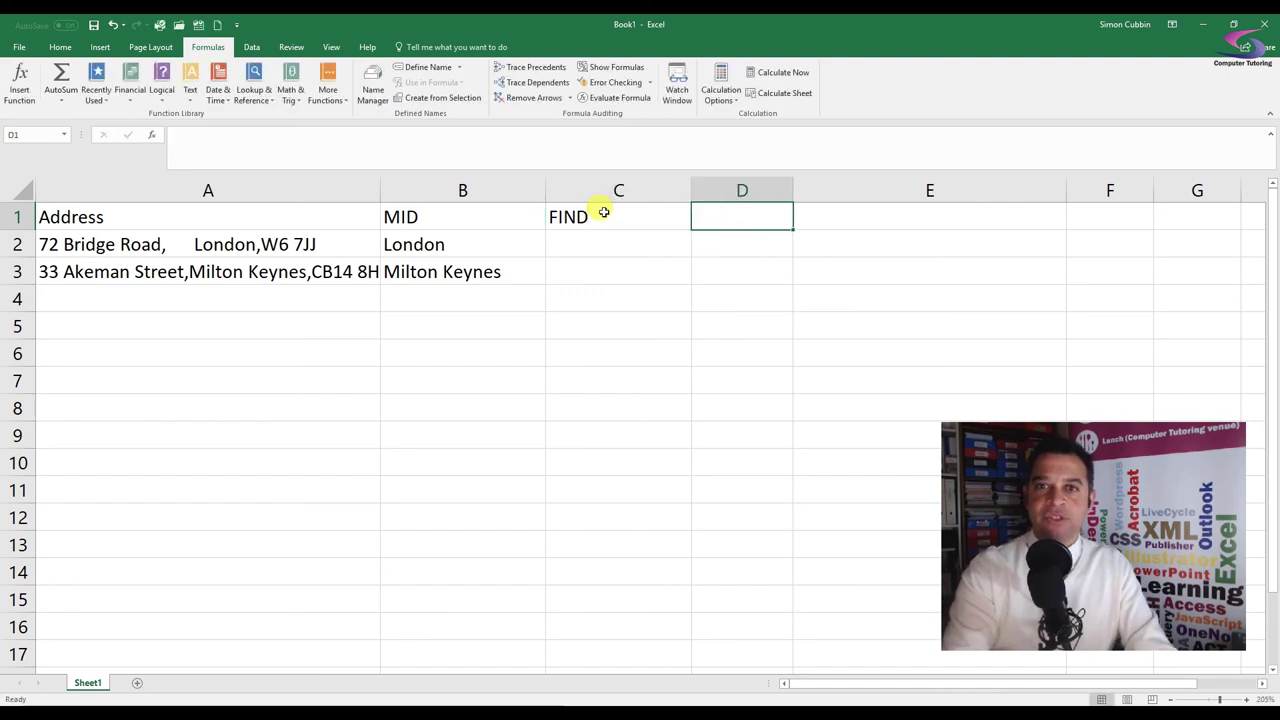
text(SUBSTI)
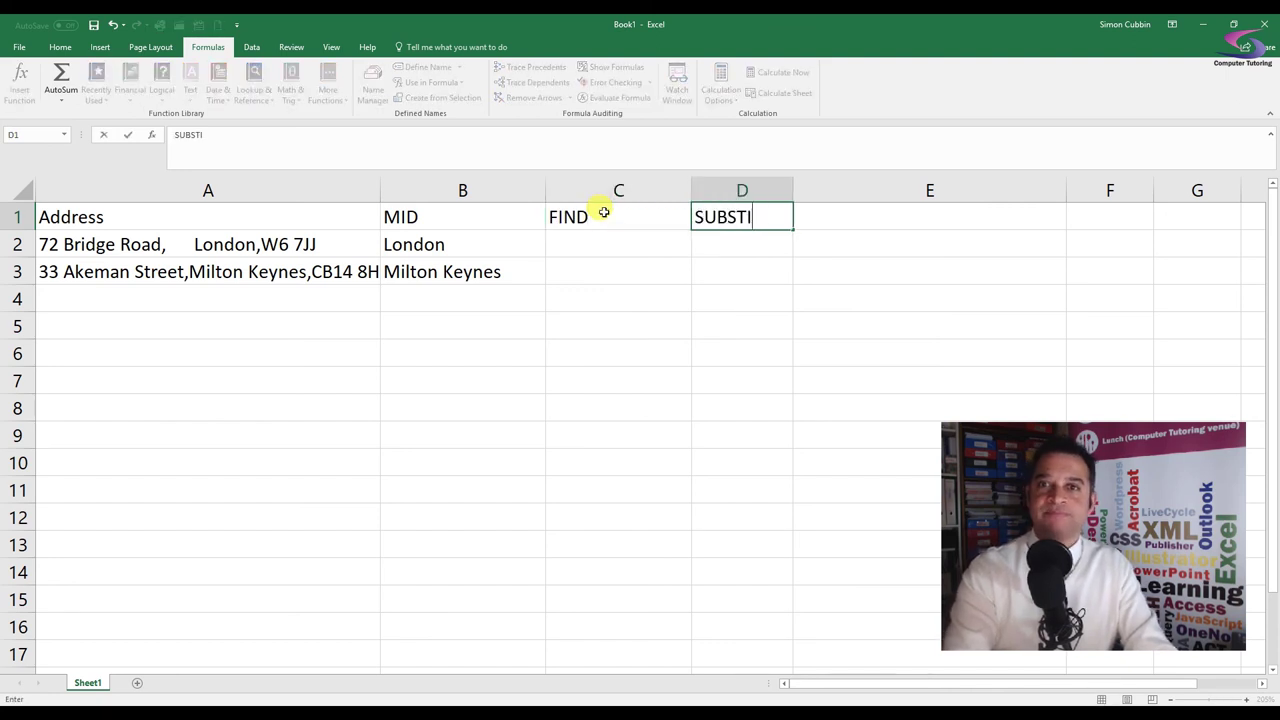
text(TUTE)
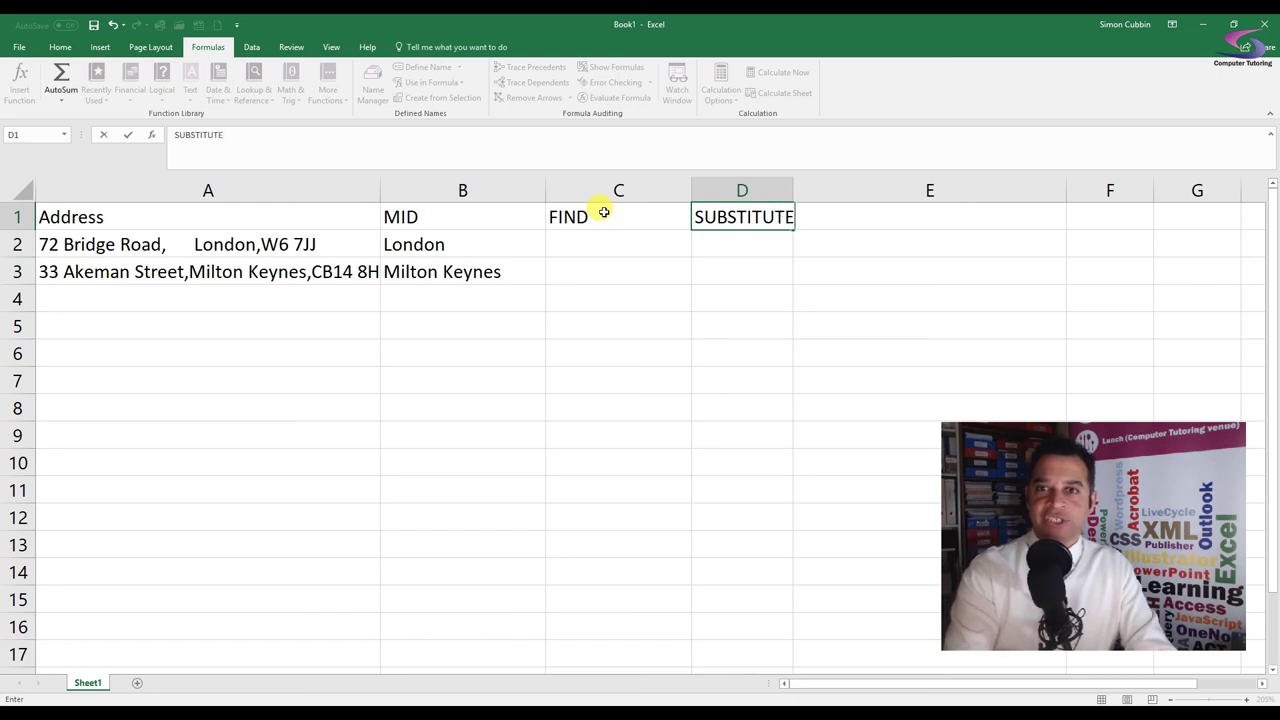